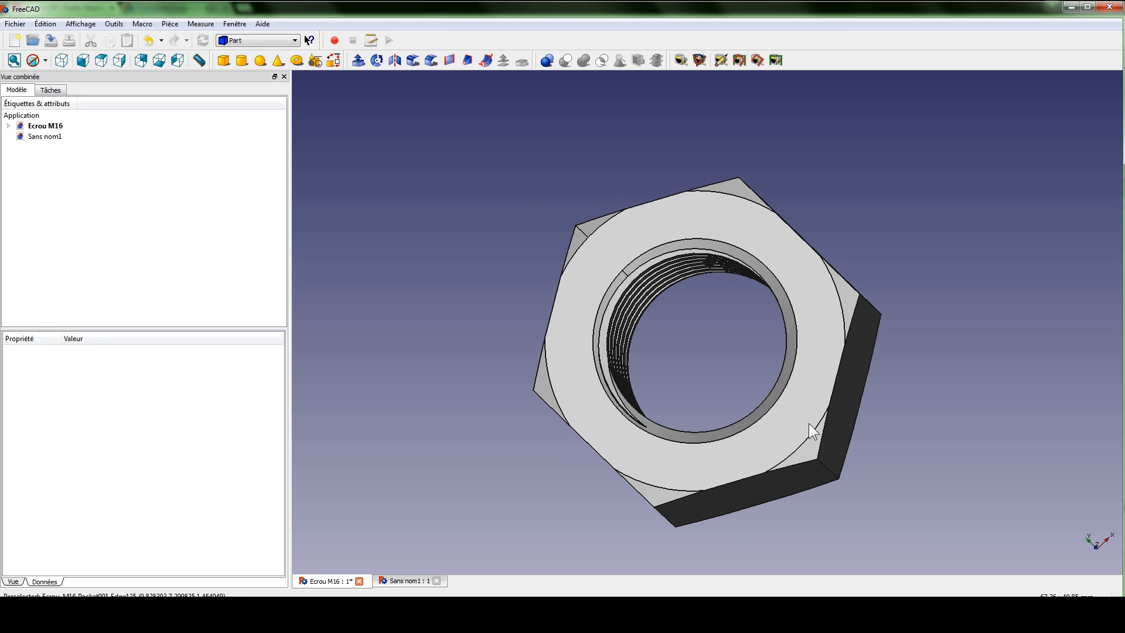
Examine the finished M16 nut and its internal thread from several angles
{"action": "middle_click_drag", "start_coordinate": [673, 310], "coordinate": [681, 276]}
{"action": "scroll", "coordinate": [666, 314], "scroll_direction": "down", "scroll_amount": 3}
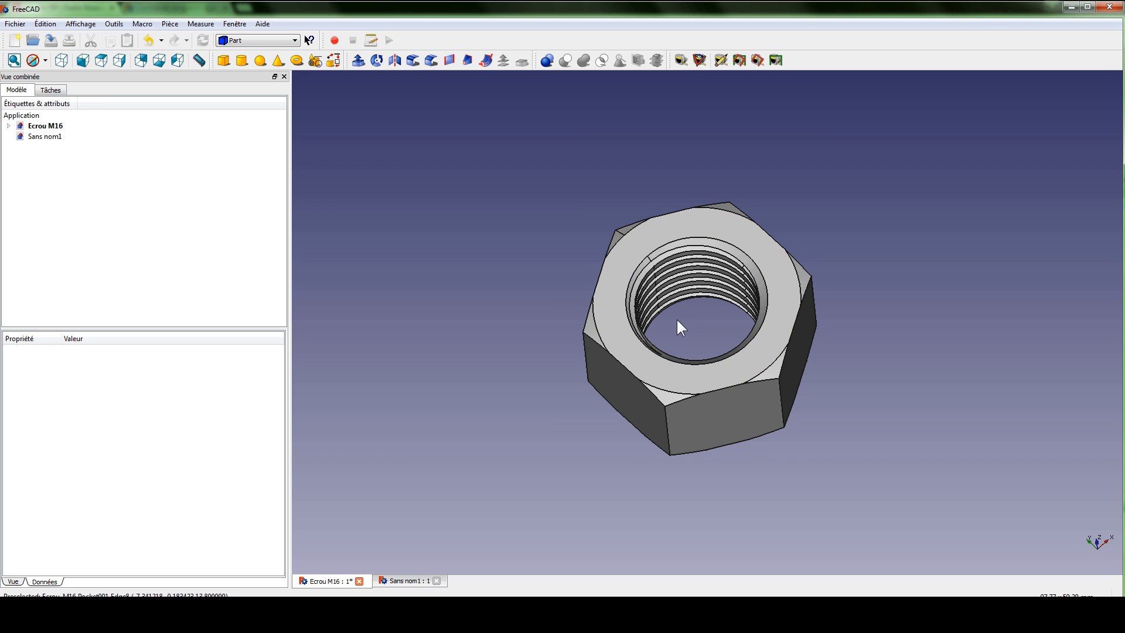
{"action": "middle_click_drag", "start_coordinate": [676, 318], "coordinate": [661, 365]}
{"action": "scroll", "coordinate": [667, 338], "scroll_direction": "up", "scroll_amount": 3}
{"action": "scroll", "coordinate": [648, 311], "scroll_direction": "down", "scroll_amount": 3}
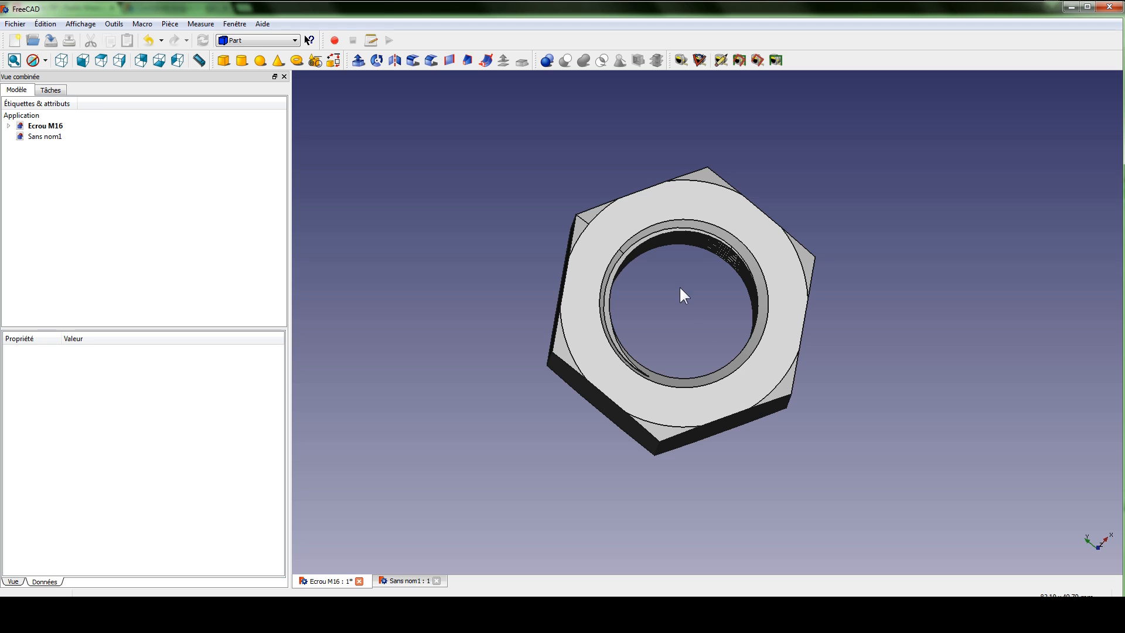
{"action": "middle_click_drag", "start_coordinate": [680, 294], "coordinate": [658, 279]}
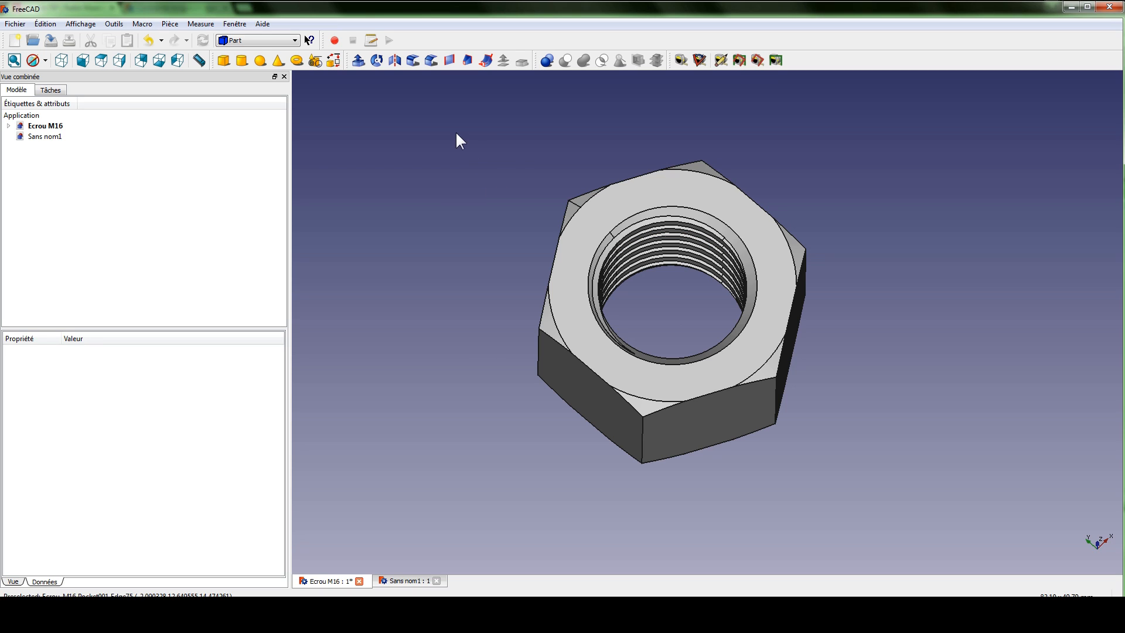
Create a cross-section of the Pocket001 nut body on the XZ plane at position 0.00 and hide the solid
{"action": "left_click", "coordinate": [45, 126]}
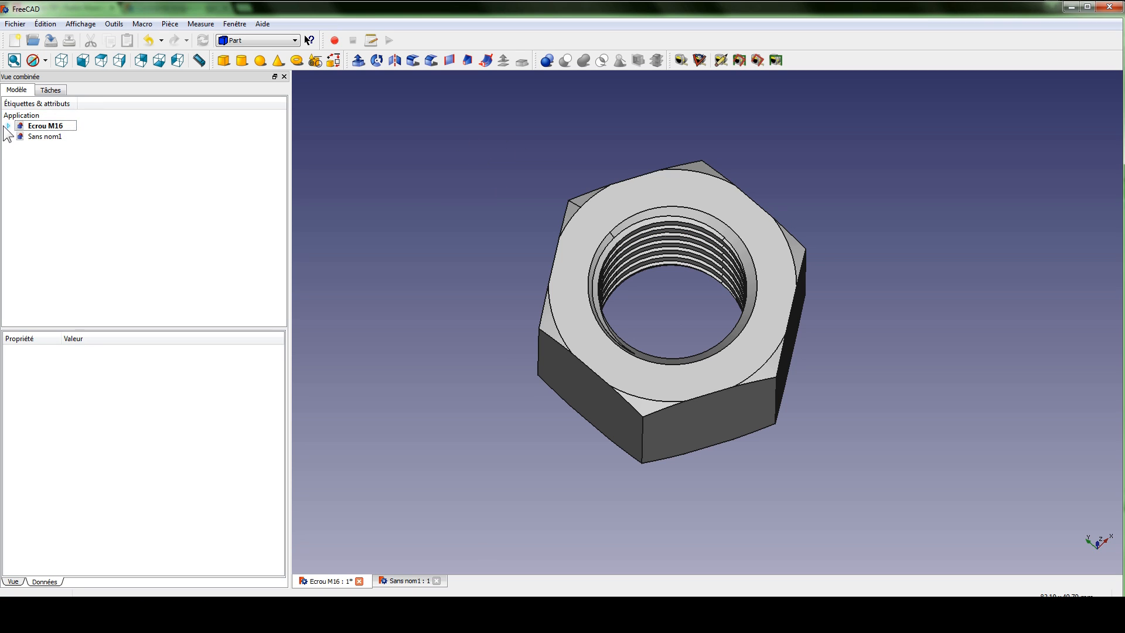
{"action": "left_click", "coordinate": [8, 125]}
{"action": "left_click", "coordinate": [43, 168]}
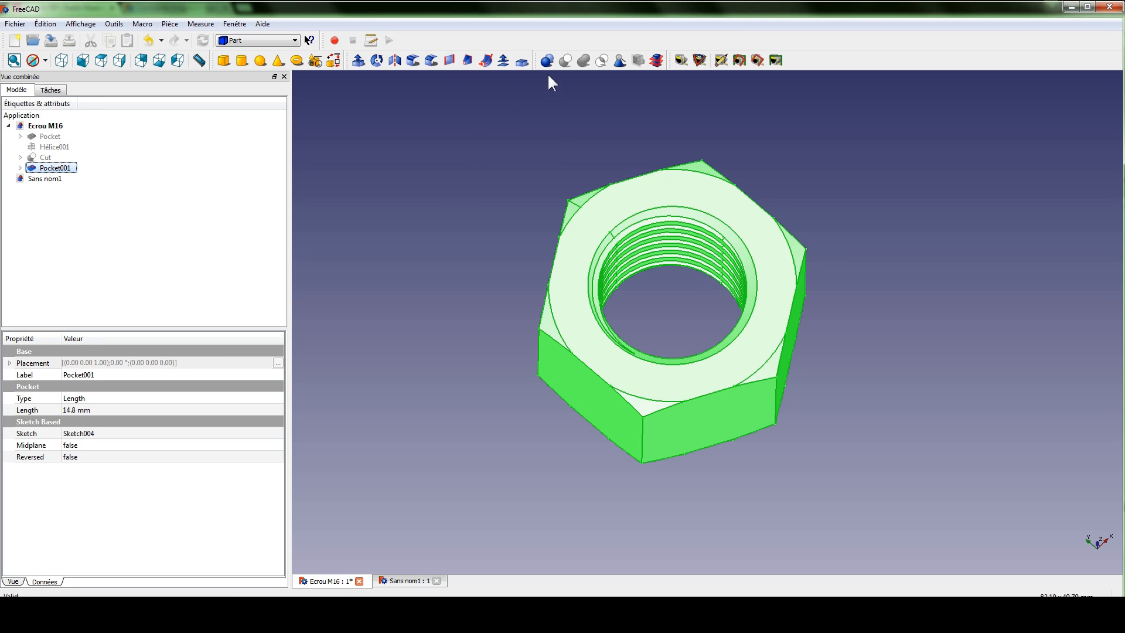
{"action": "left_click", "coordinate": [656, 60]}
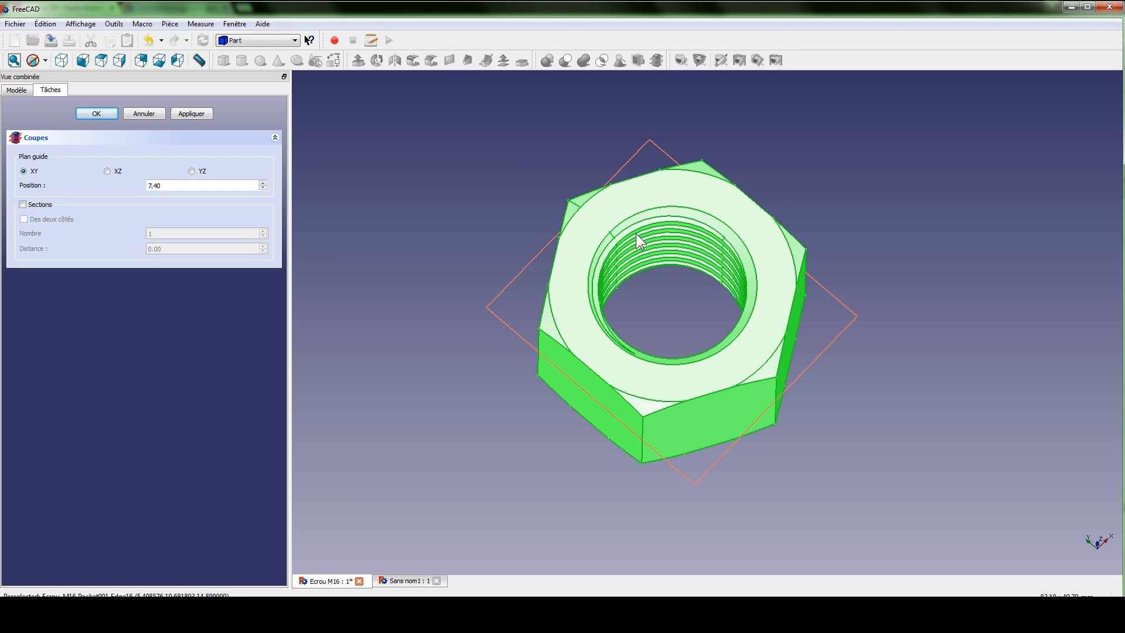
{"action": "left_click", "coordinate": [108, 172]}
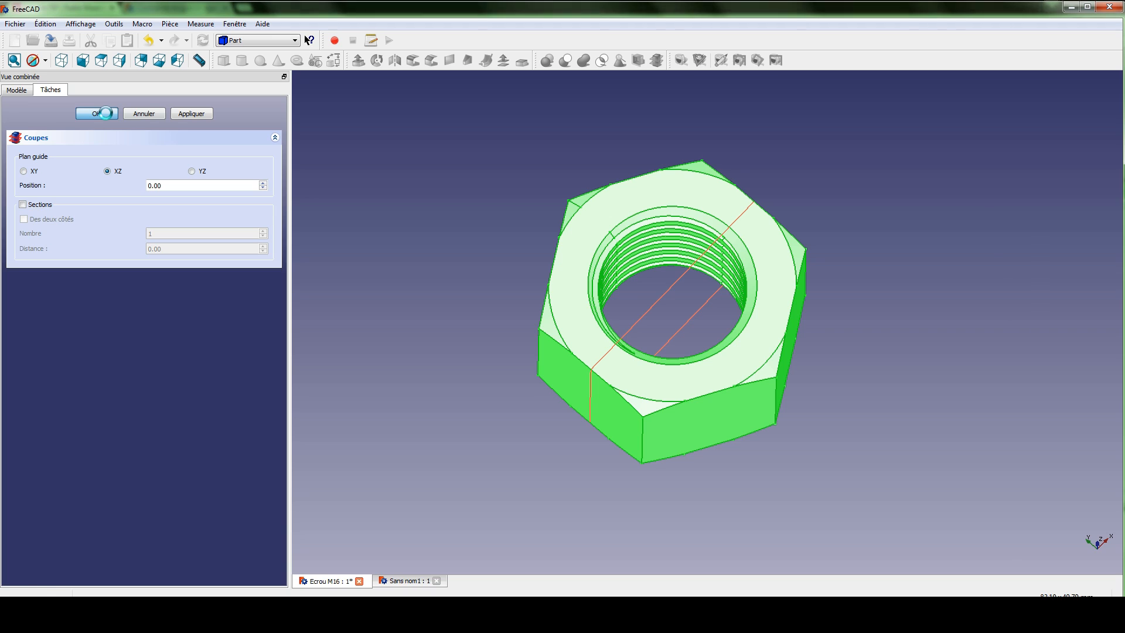
{"action": "left_click", "coordinate": [96, 114]}
{"action": "key", "text": "space"}
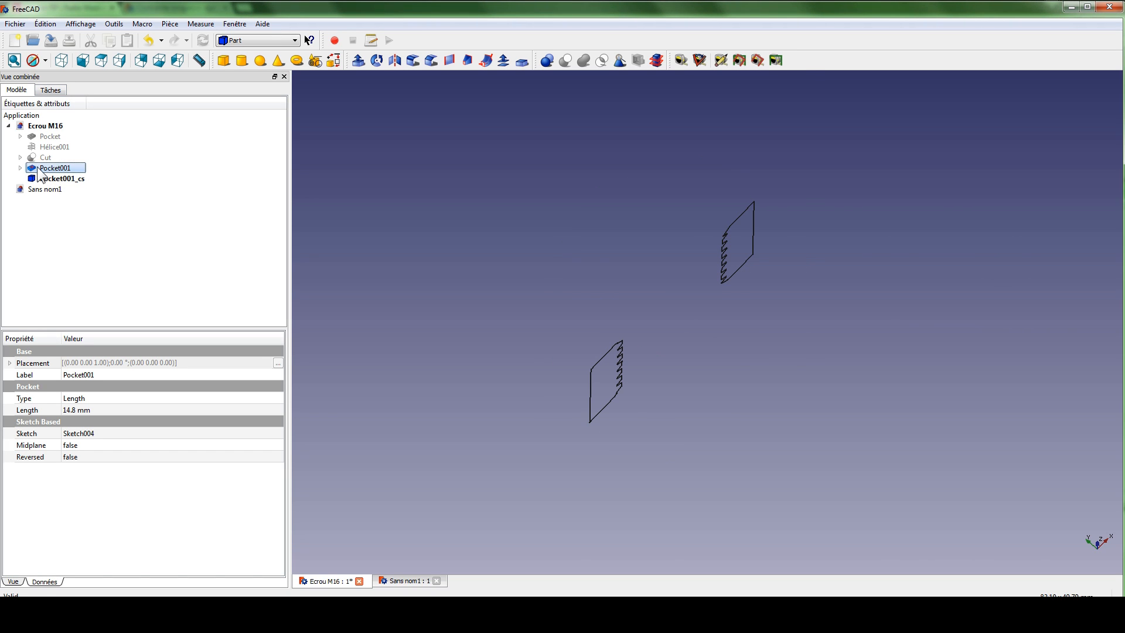
Inspect the cross-section from the front, close up on the thread profile of its right half
{"action": "middle_click_drag", "start_coordinate": [721, 431], "coordinate": [693, 348]}
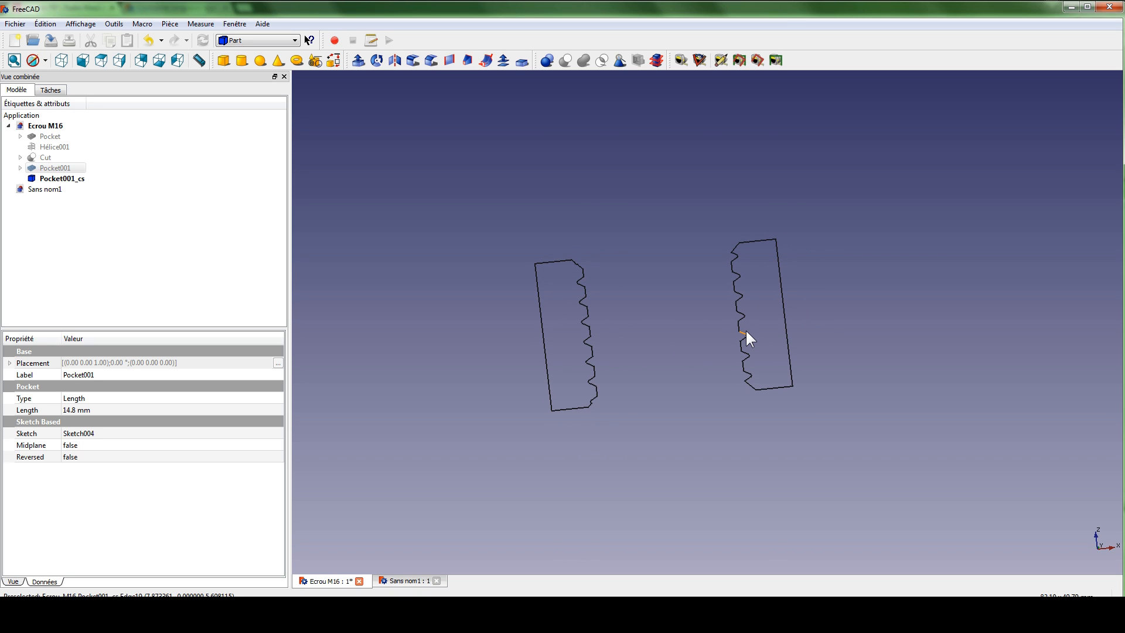
{"action": "key", "text": "1"}
{"action": "middle_click_drag", "start_coordinate": [703, 306], "coordinate": [638, 234]}
{"action": "middle_click_drag", "start_coordinate": [591, 264], "coordinate": [824, 279]}
{"action": "middle_click_drag", "start_coordinate": [823, 278], "coordinate": [724, 298]}
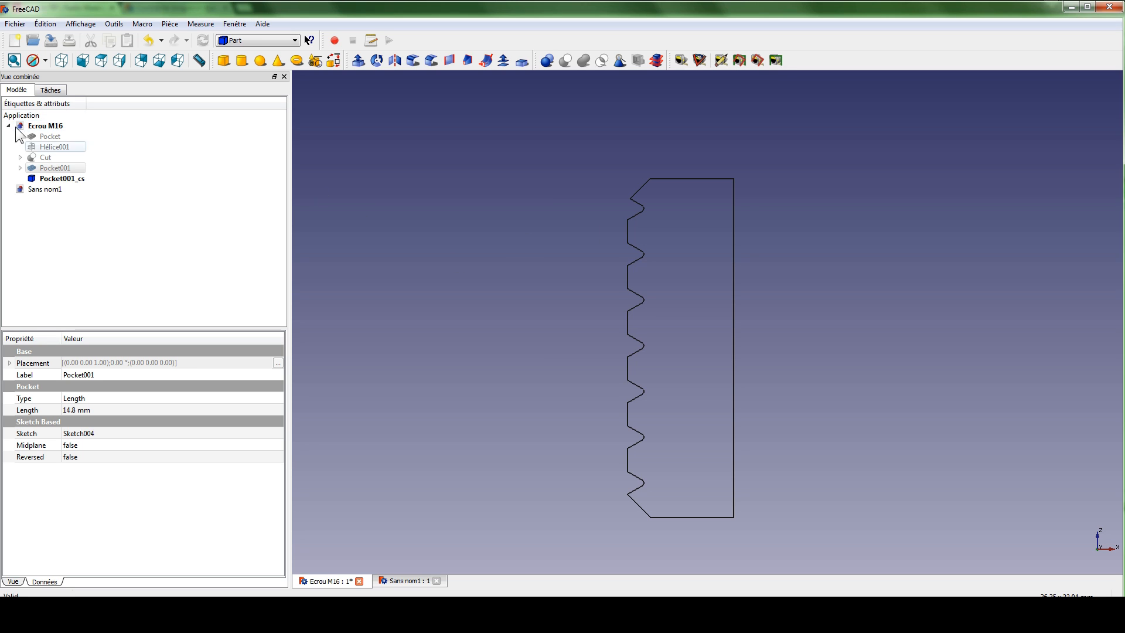
Close the Ecrou M16 document without saving and start a Part Design sketch on the XZ plane in the empty document
{"action": "left_click", "coordinate": [359, 581]}
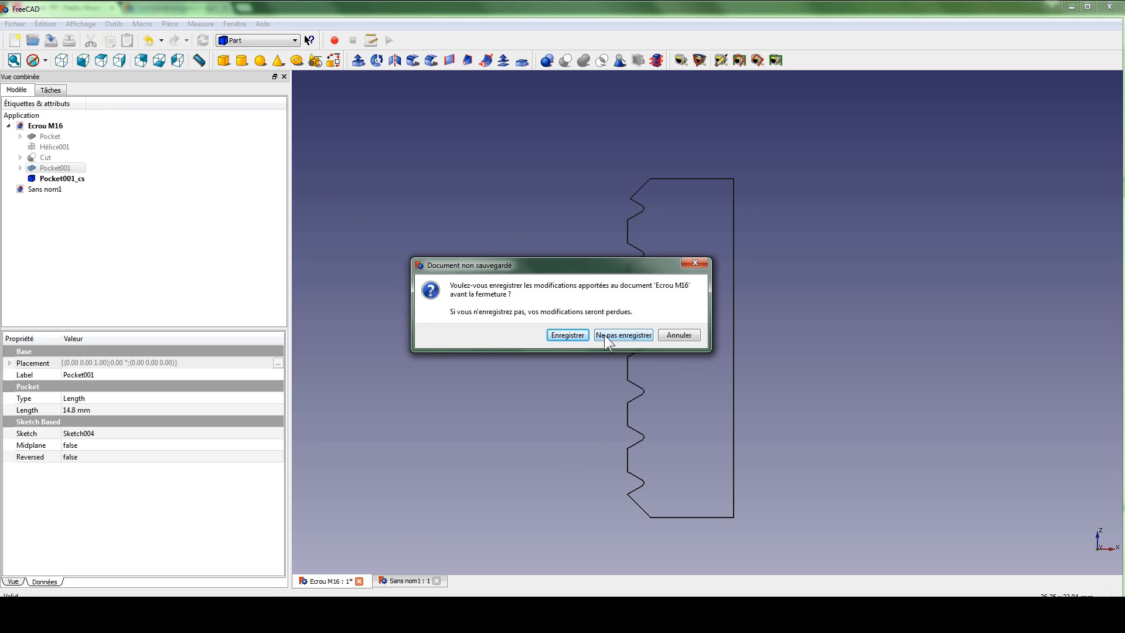
{"action": "left_click", "coordinate": [604, 335]}
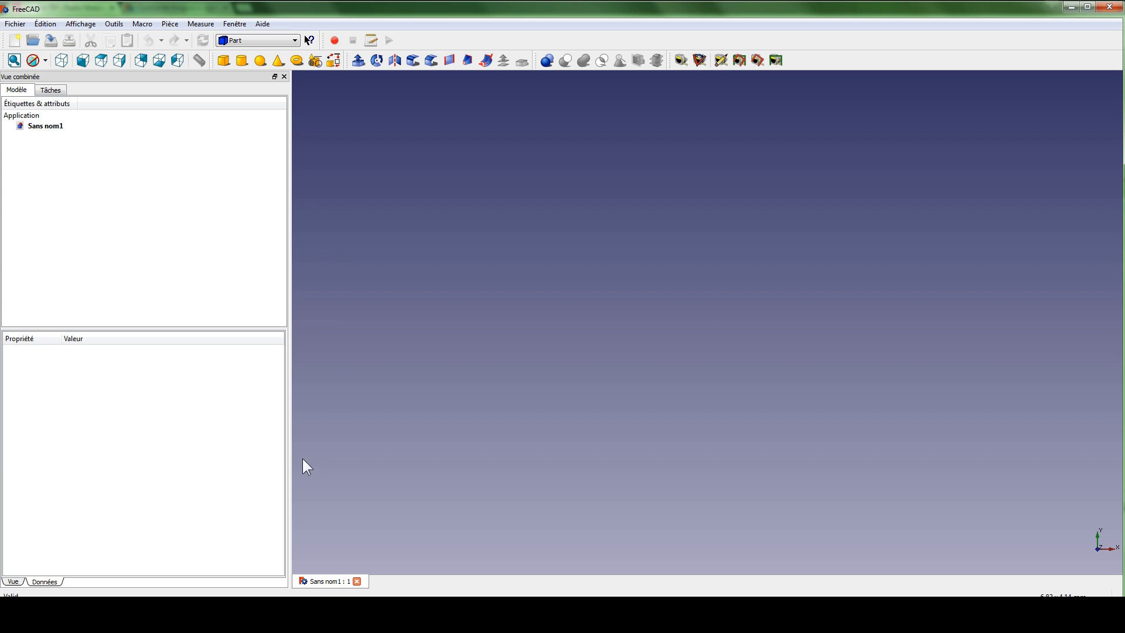
{"action": "left_click", "coordinate": [280, 41]}
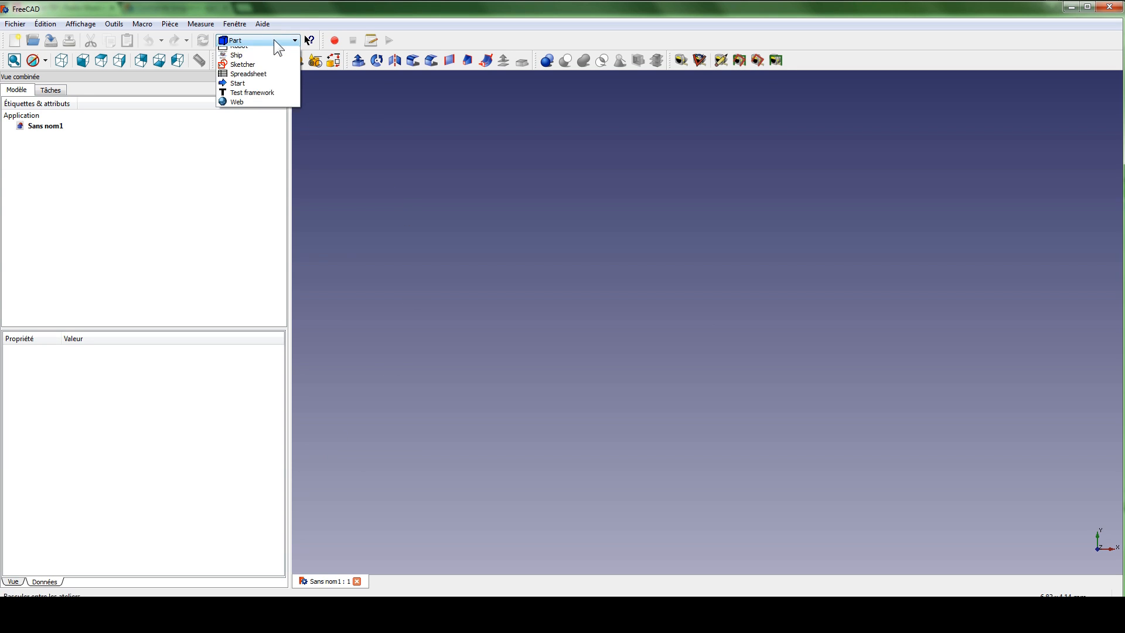
{"action": "left_click", "coordinate": [248, 154]}
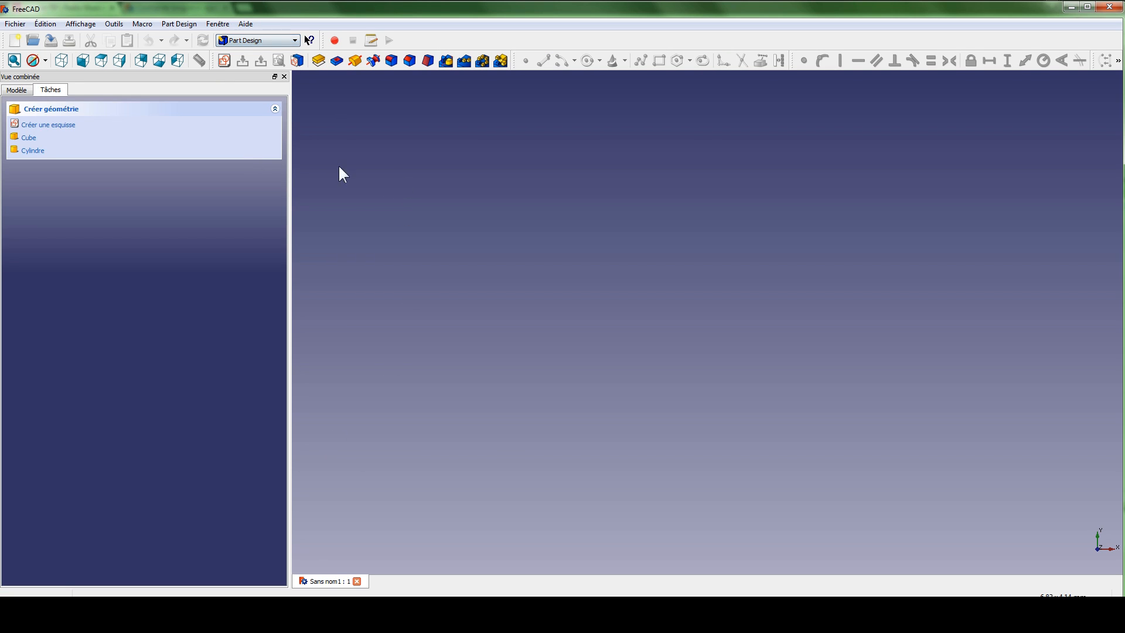
{"action": "left_click", "coordinate": [224, 60]}
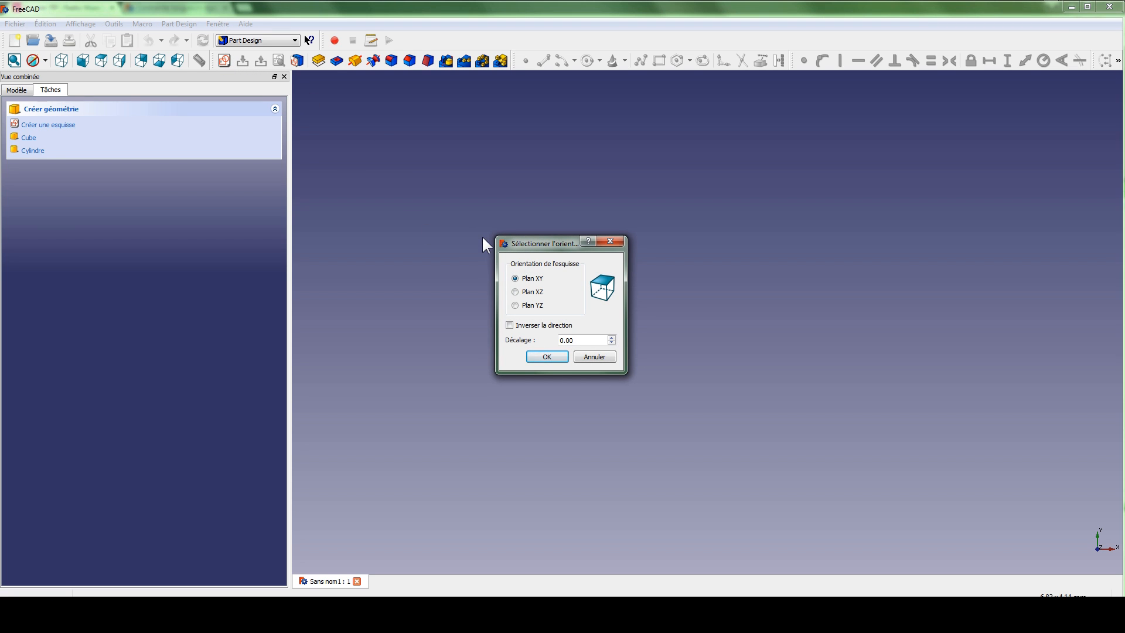
{"action": "left_click", "coordinate": [516, 292]}
{"action": "left_click", "coordinate": [547, 357]}
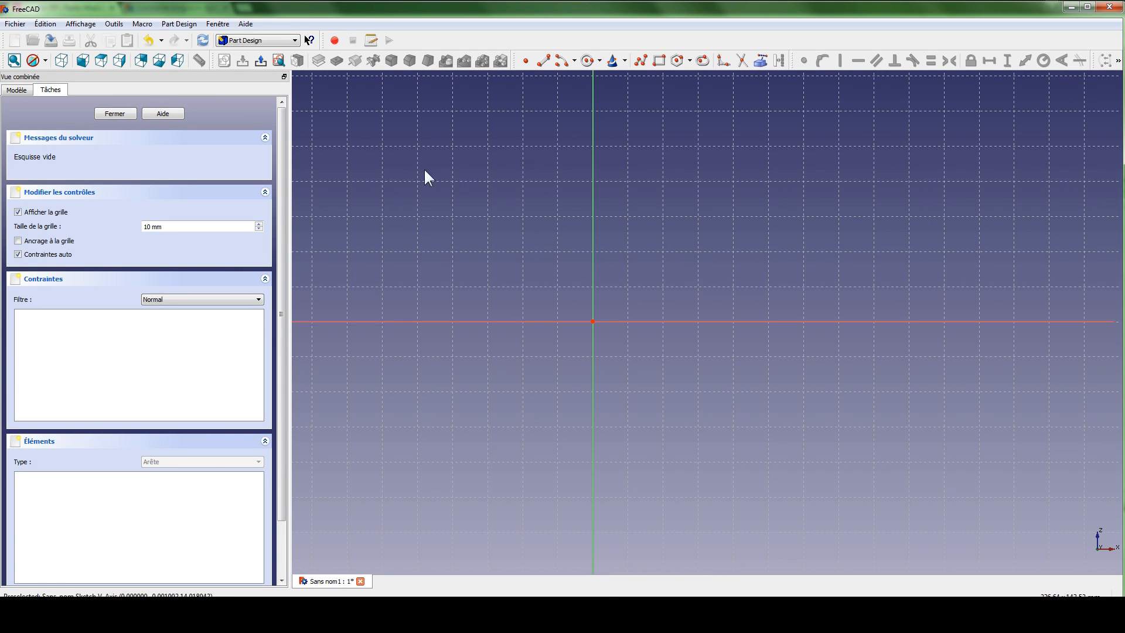
Sketch a closed rectangular polyline with four chamfered corners, about 10 mm wide and 13 mm high, right of the vertical axis above the horizontal axis
{"action": "left_click", "coordinate": [642, 60]}
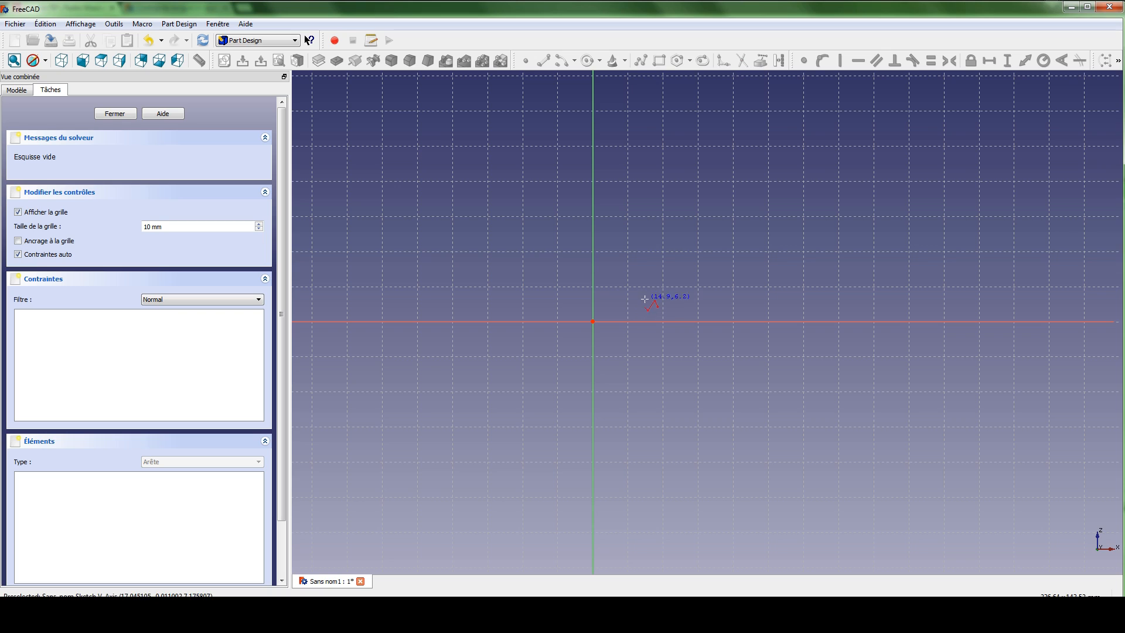
{"action": "left_click", "coordinate": [646, 302]}
{"action": "left_click", "coordinate": [646, 271]}
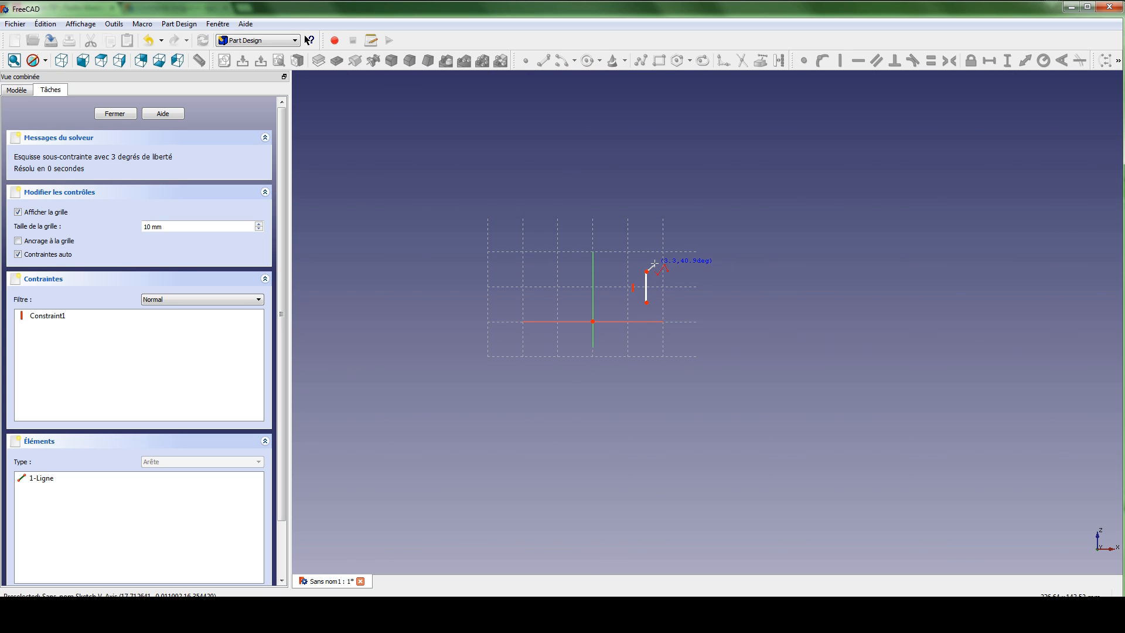
{"action": "left_click", "coordinate": [652, 263]}
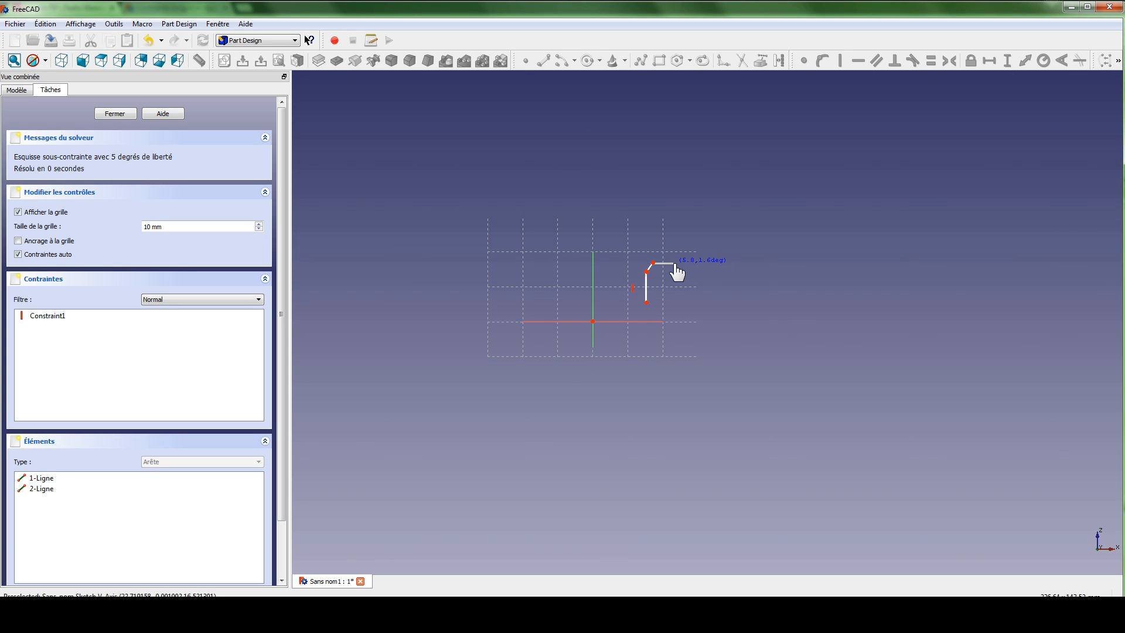
{"action": "left_click", "coordinate": [674, 263]}
{"action": "left_click", "coordinate": [681, 269]}
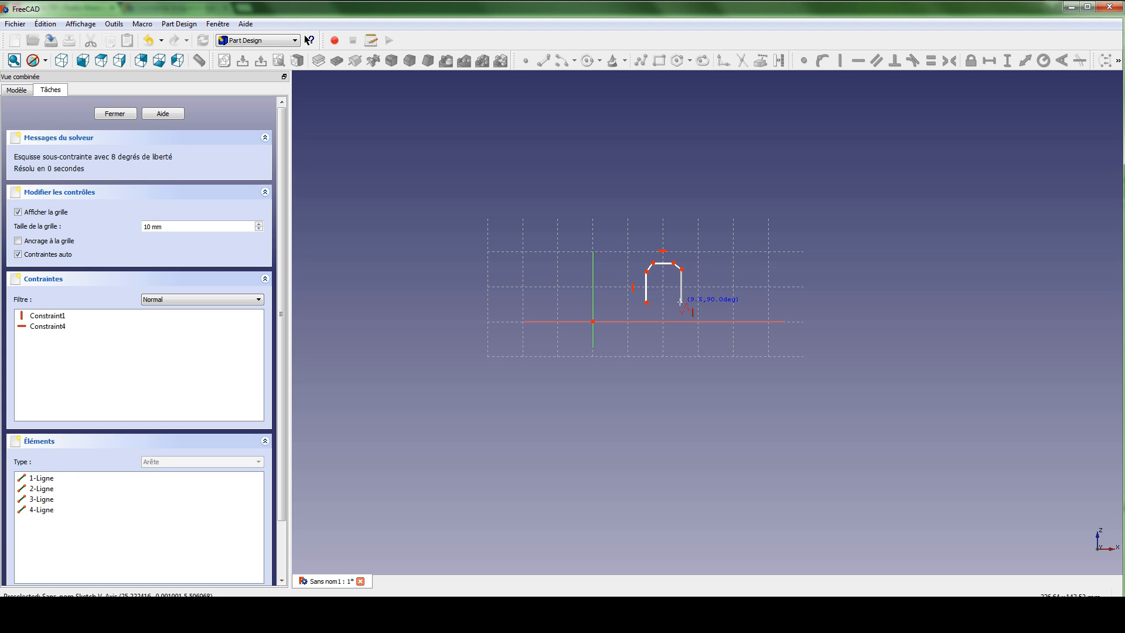
{"action": "left_click", "coordinate": [681, 303]}
{"action": "left_click", "coordinate": [678, 309]}
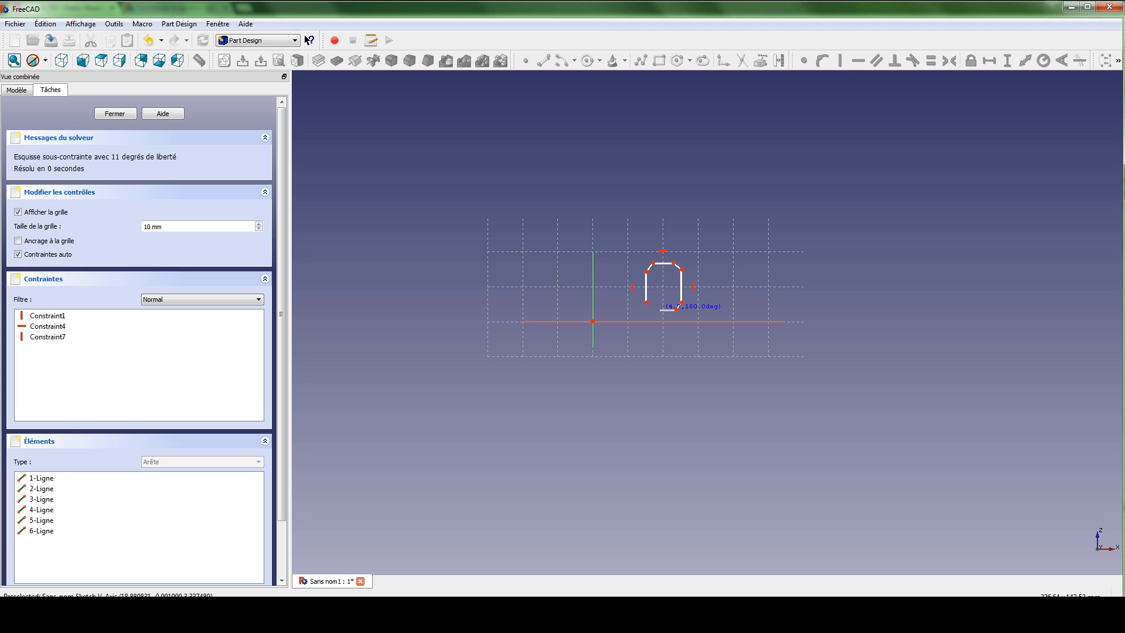
{"action": "left_click", "coordinate": [659, 309]}
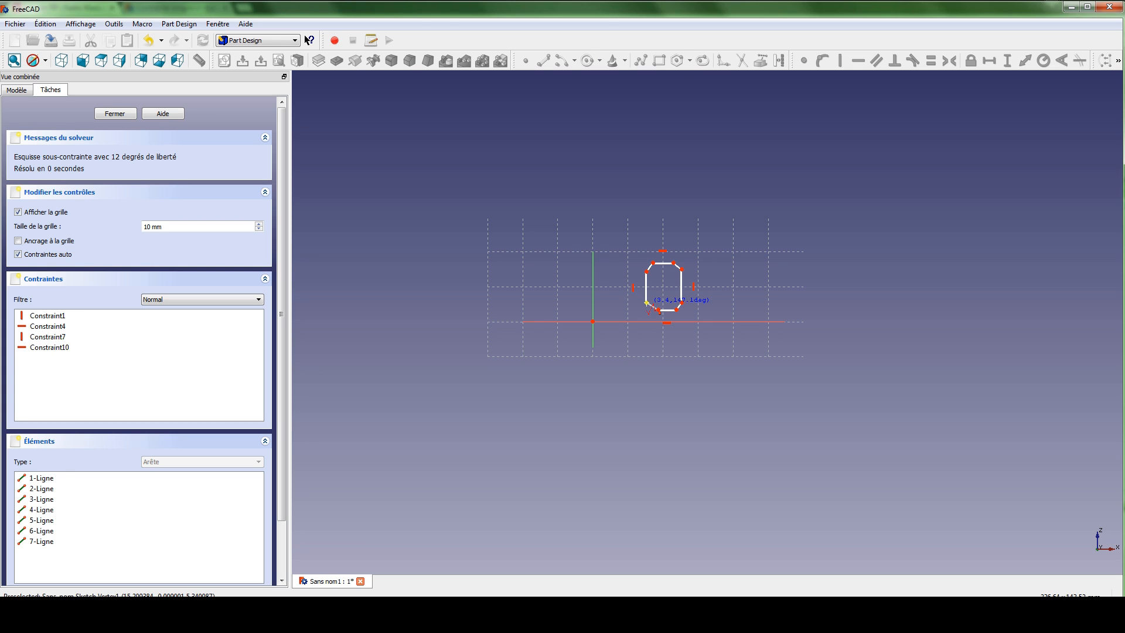
{"action": "left_click", "coordinate": [646, 303]}
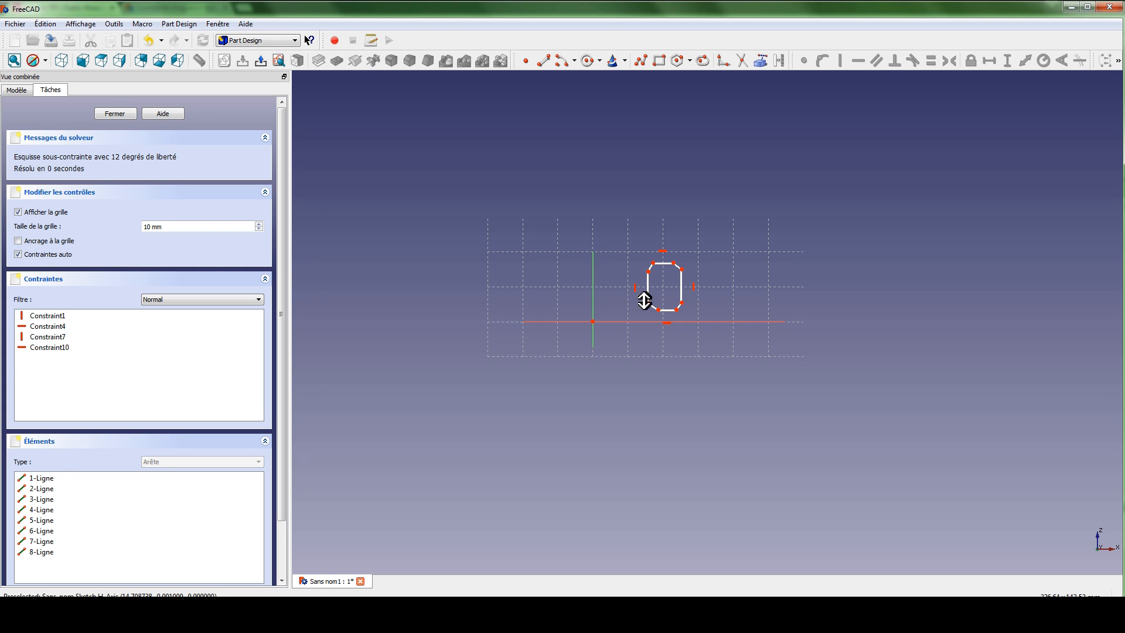
Constrain the profile's upper and lower horizontal edges to equal length
{"action": "scroll", "coordinate": [644, 301], "scroll_direction": "up", "scroll_amount": 4}
{"action": "mouse_move", "coordinate": [590, 213]}
{"action": "middle_mouse_down"}
{"action": "mouse_move", "coordinate": [645, 279]}
{"action": "mouse_move", "coordinate": [619, 344]}
{"action": "mouse_move", "coordinate": [644, 292]}
{"action": "middle_mouse_up"}
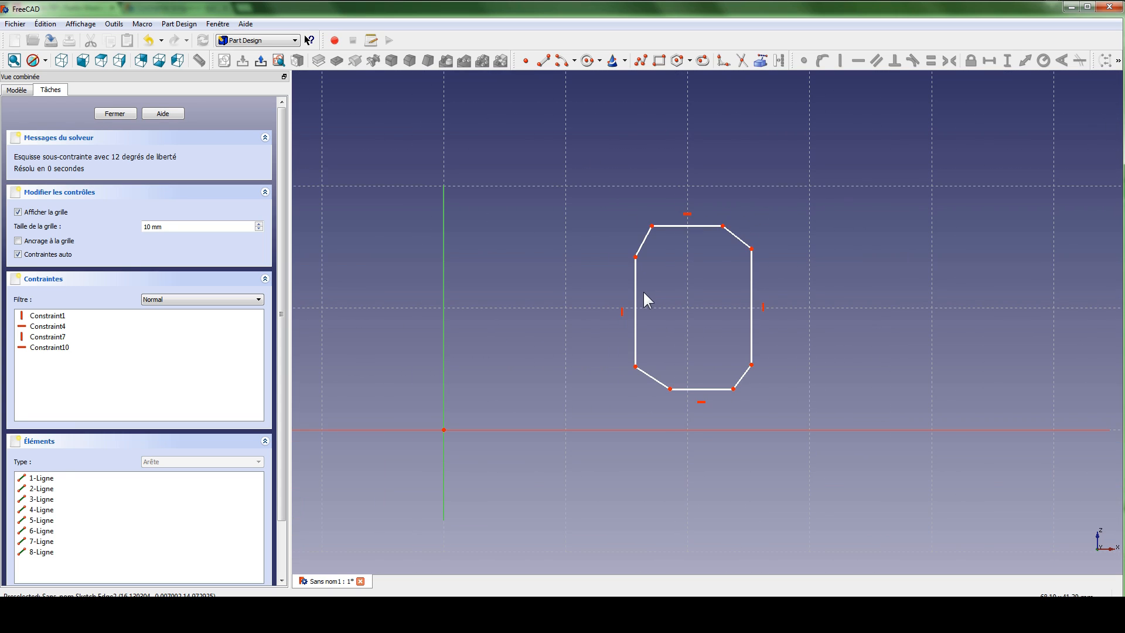
{"action": "left_click", "coordinate": [706, 230]}
{"action": "left_click", "coordinate": [705, 388]}
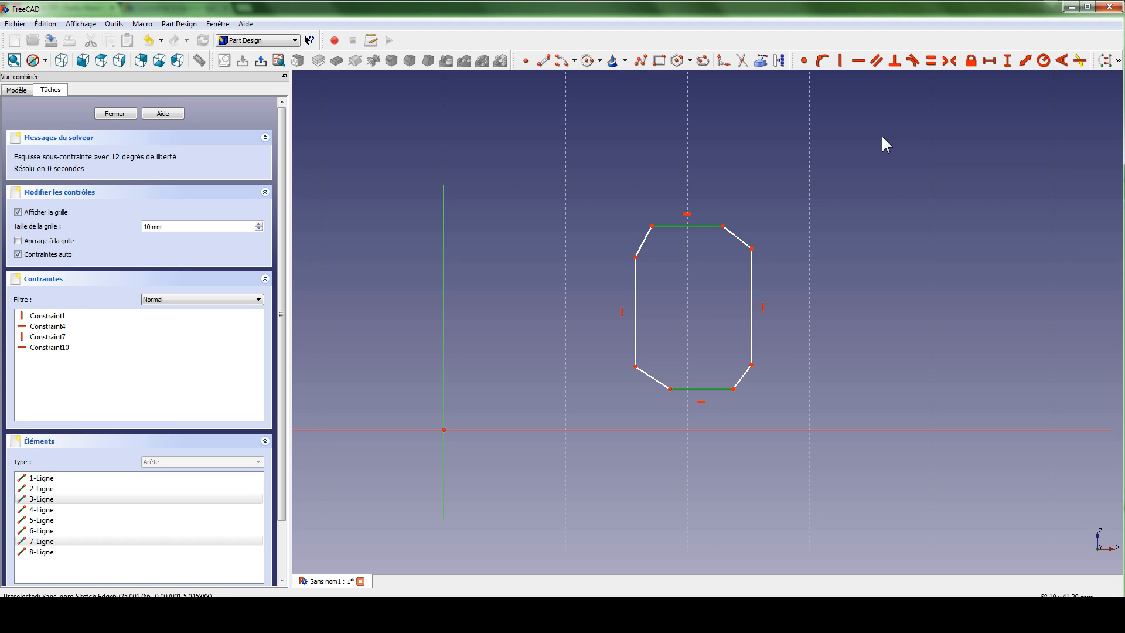
{"action": "left_click", "coordinate": [931, 60]}
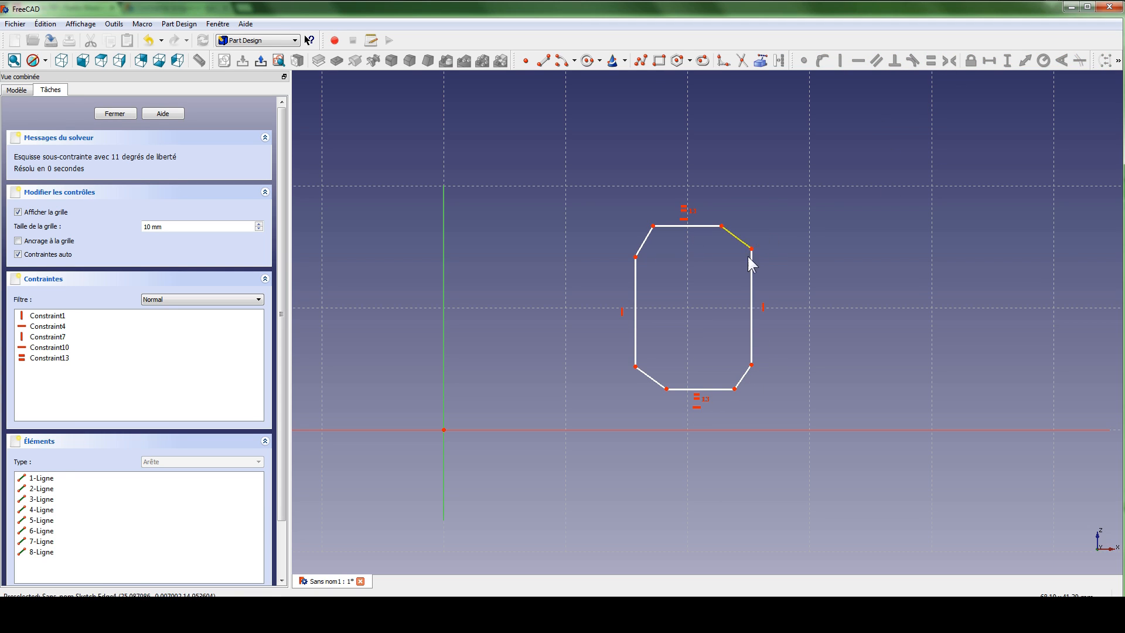
Constrain the profile's two right chamfer edges to equal length, and likewise its two left chamfer edges
{"action": "left_click", "coordinate": [743, 376]}
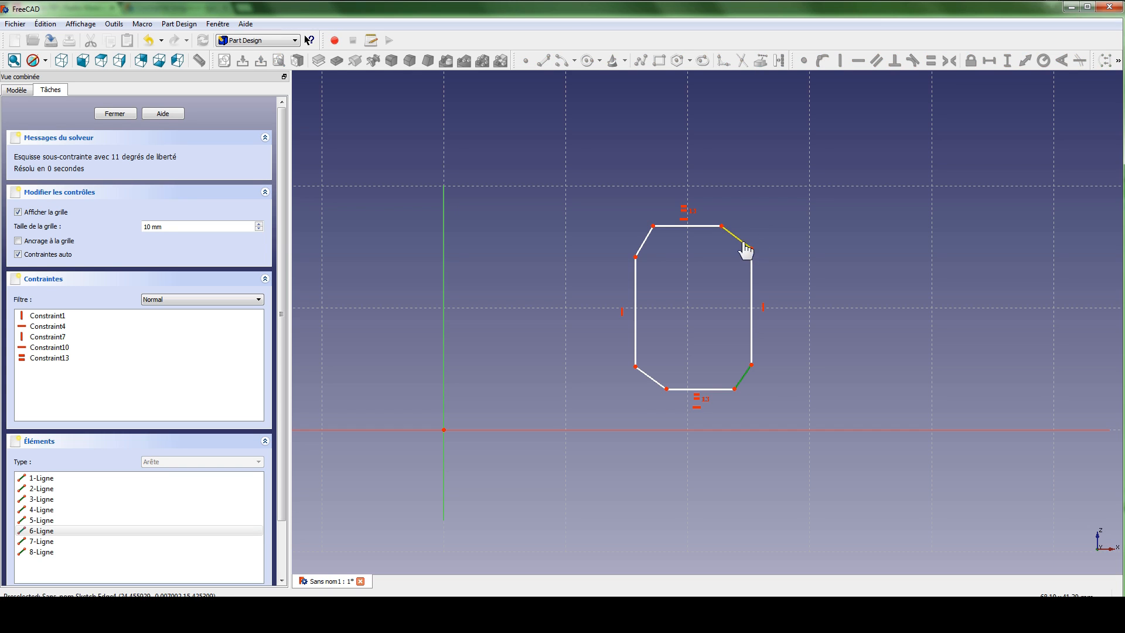
{"action": "left_click", "coordinate": [739, 239]}
{"action": "left_click", "coordinate": [931, 60]}
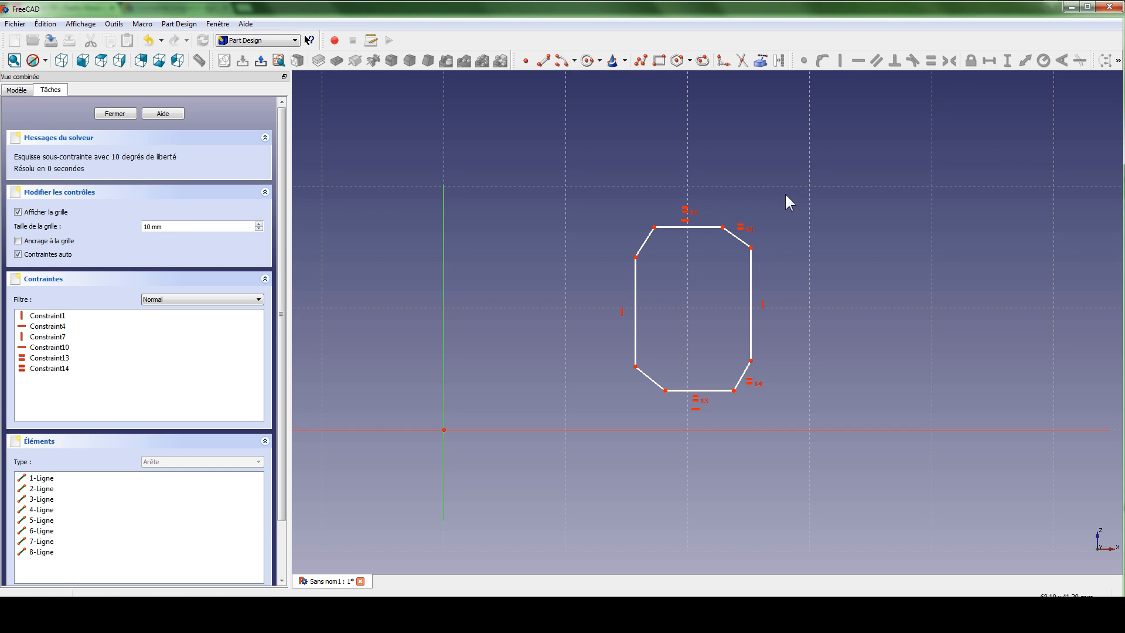
{"action": "left_click", "coordinate": [645, 242]}
{"action": "left_click", "coordinate": [649, 377]}
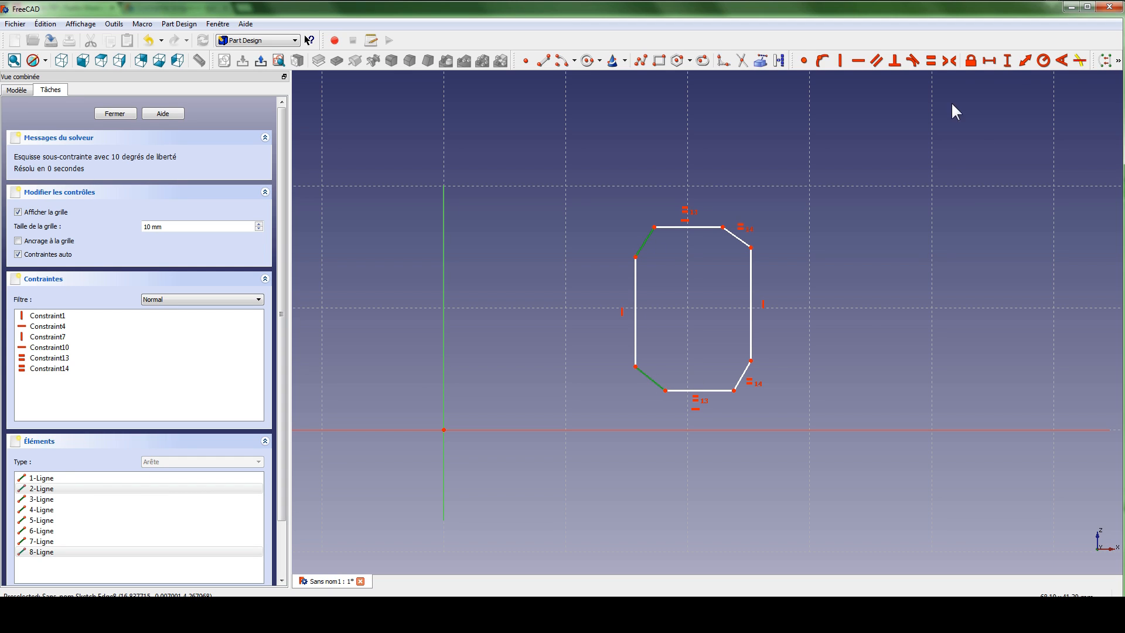
{"action": "left_click", "coordinate": [930, 60]}
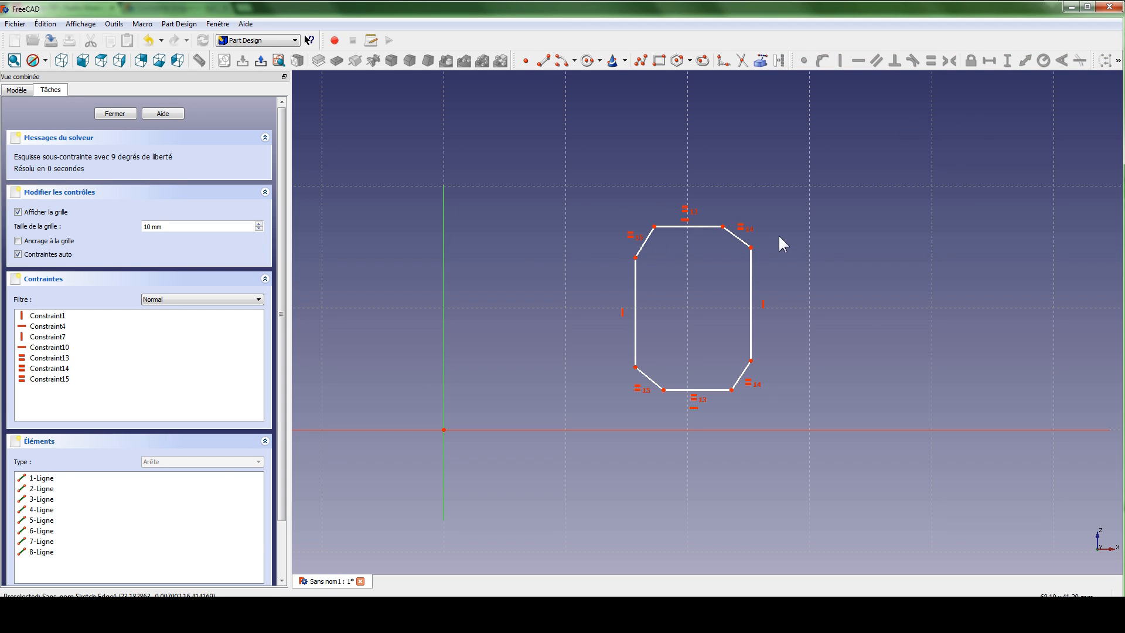
Constrain the horizontal distance from the origin to the upper end of the profile's inner vertical edge to 14.701/2 mm
{"action": "mouse_move", "coordinate": [688, 247]}
{"action": "middle_mouse_down"}
{"action": "mouse_move", "coordinate": [733, 208]}
{"action": "mouse_move", "coordinate": [723, 225]}
{"action": "mouse_move", "coordinate": [714, 209]}
{"action": "middle_mouse_up"}
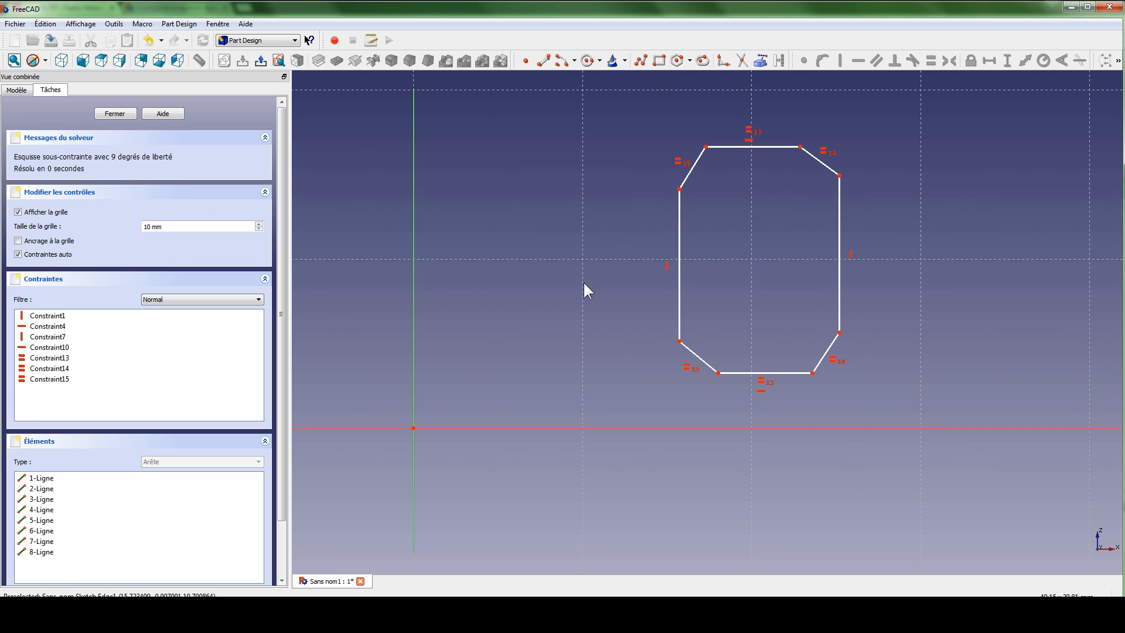
{"action": "mouse_move", "coordinate": [680, 214]}
{"action": "left_mouse_down"}
{"action": "mouse_move", "coordinate": [666, 225]}
{"action": "mouse_move", "coordinate": [686, 218]}
{"action": "left_mouse_up"}
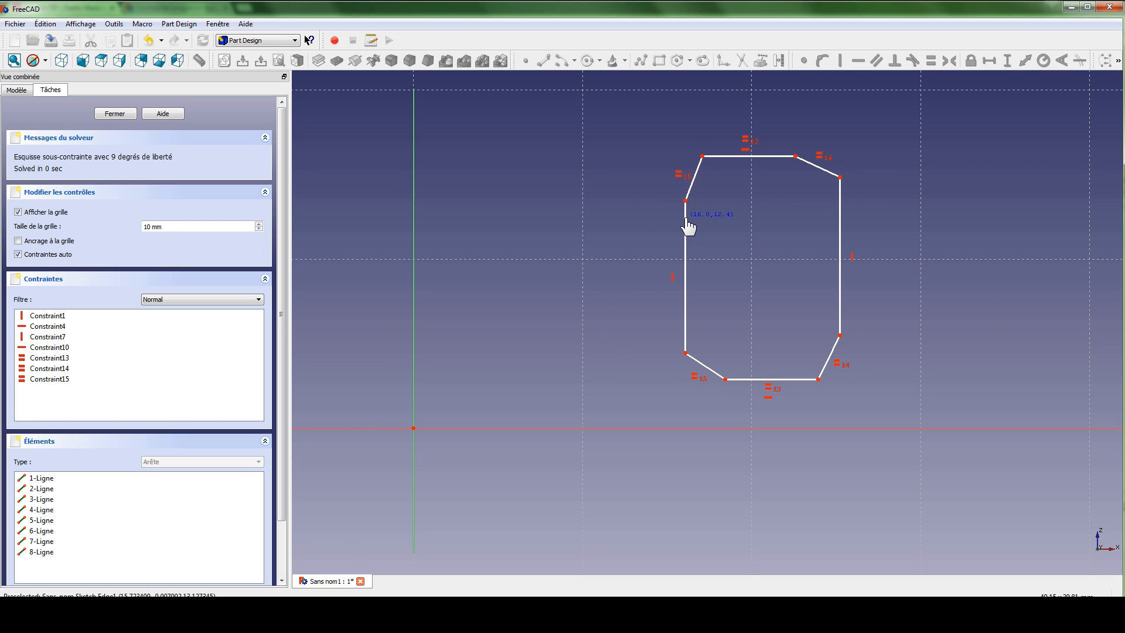
{"action": "middle_click_drag", "start_coordinate": [579, 223], "coordinate": [633, 250]}
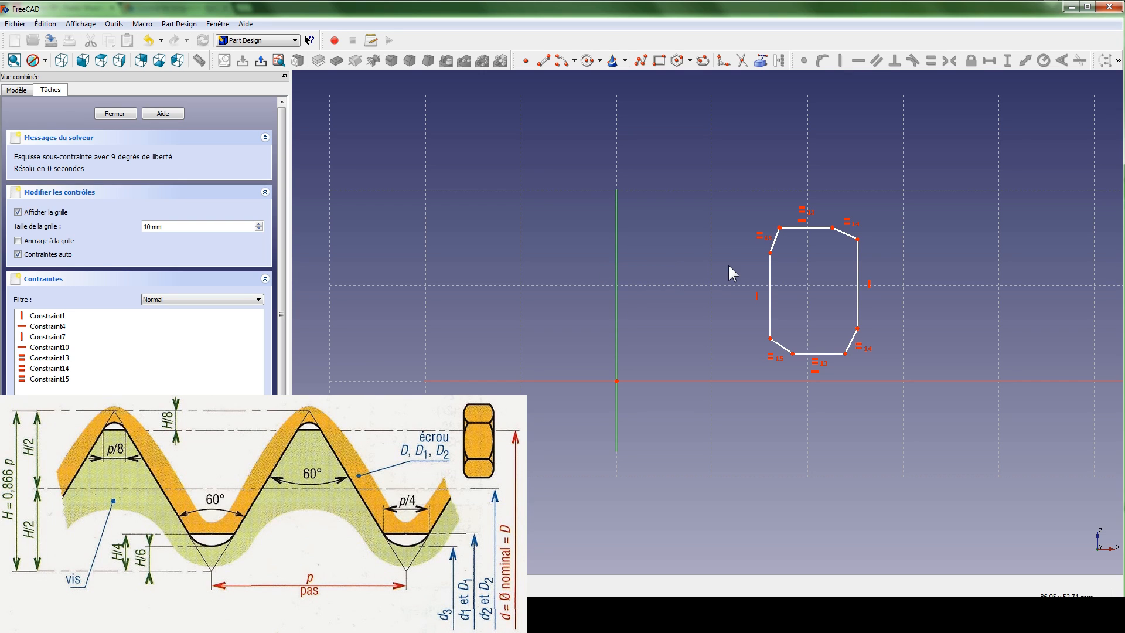
{"action": "left_click", "coordinate": [771, 253]}
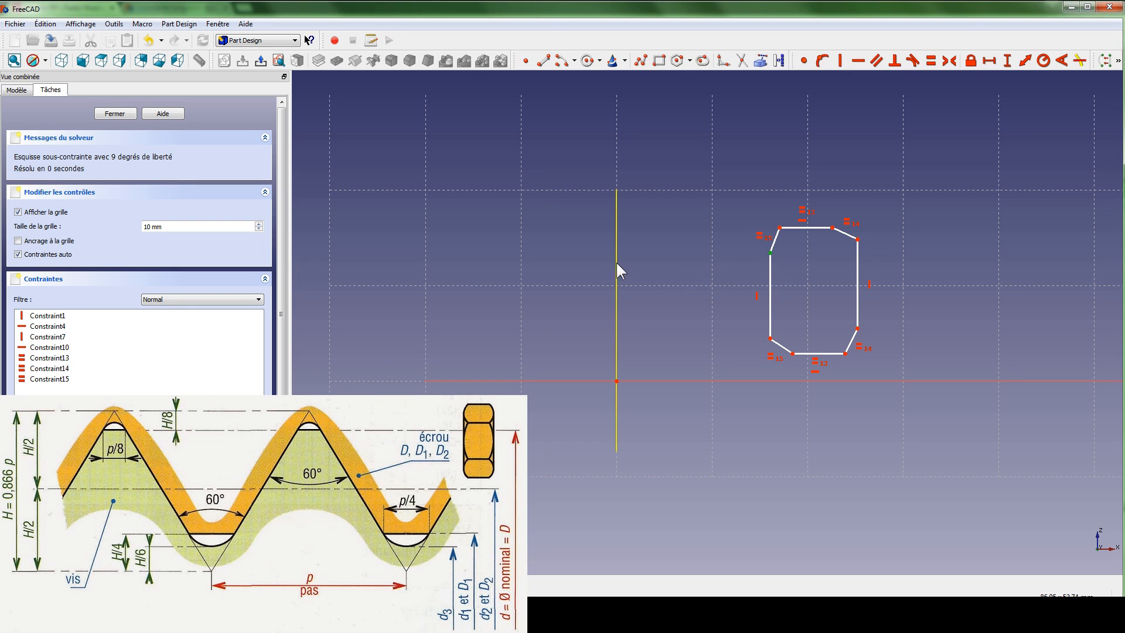
{"action": "left_click", "coordinate": [617, 381]}
{"action": "left_click", "coordinate": [989, 60]}
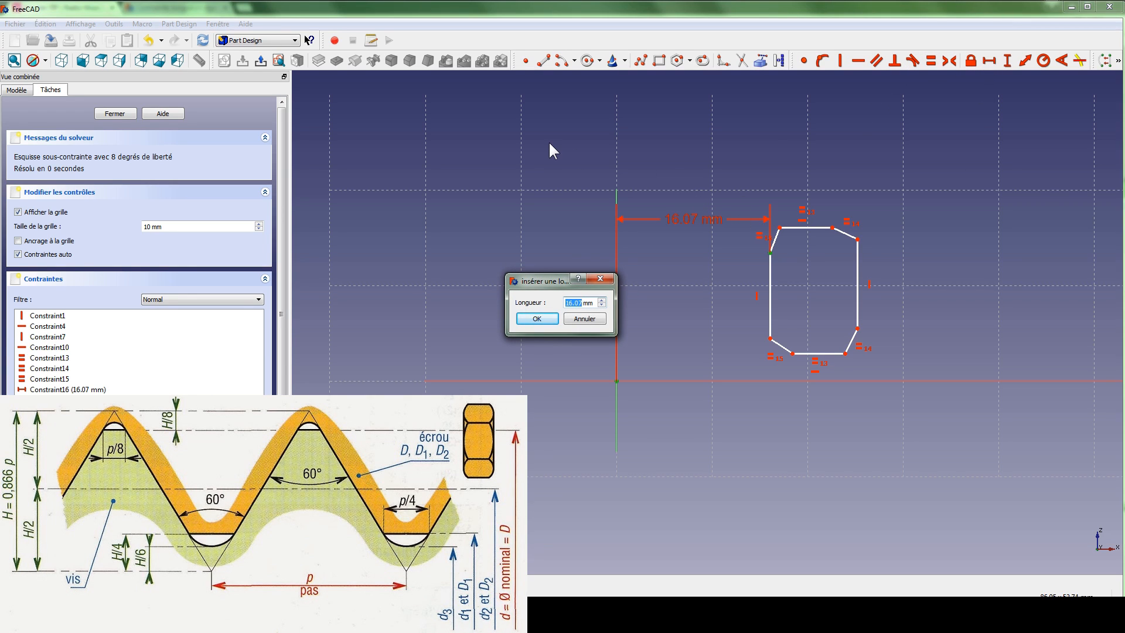
{"action": "type", "text": "14.701/2"}
{"action": "key", "text": "Return"}
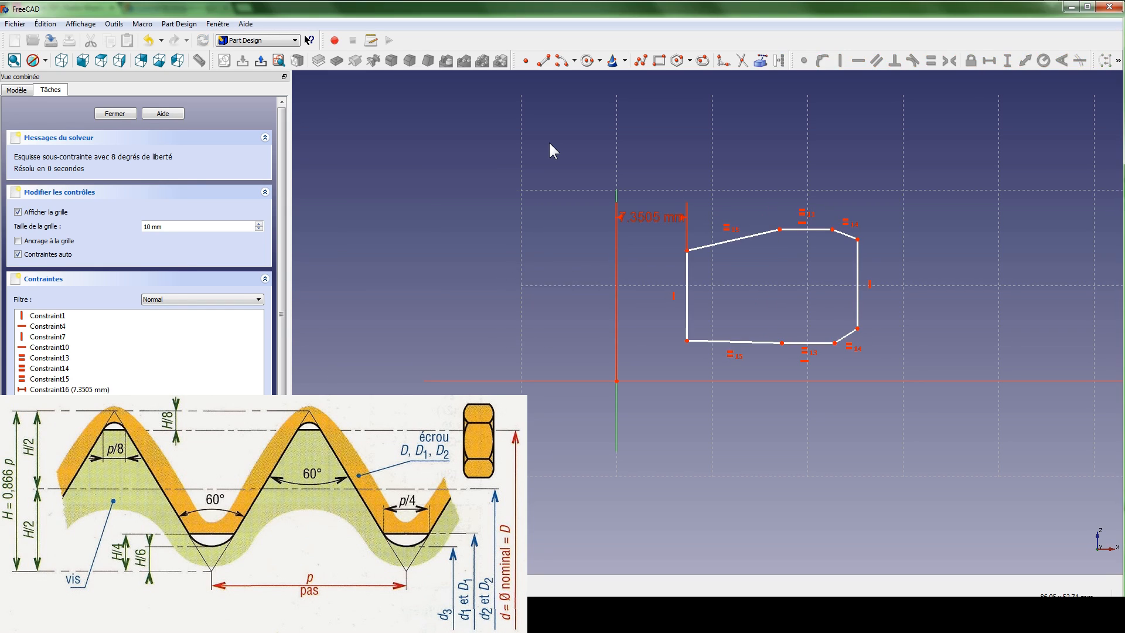
Pull the profile closer to the vertical axis, set its outer vertical edge 14 mm horizontally from the origin, and tidy the outer chamfers
{"action": "mouse_move", "coordinate": [815, 238]}
{"action": "left_mouse_down"}
{"action": "mouse_move", "coordinate": [748, 239]}
{"action": "mouse_move", "coordinate": [756, 259]}
{"action": "mouse_move", "coordinate": [740, 250]}
{"action": "left_mouse_up"}
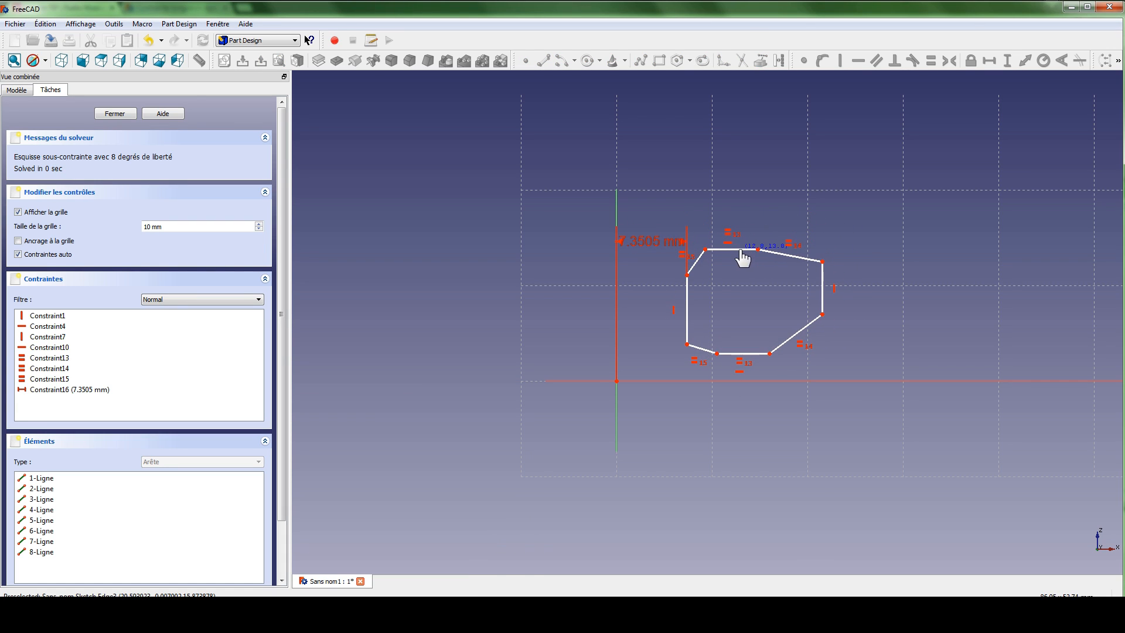
{"action": "mouse_move", "coordinate": [822, 285]}
{"action": "left_mouse_down"}
{"action": "mouse_move", "coordinate": [800, 305]}
{"action": "mouse_move", "coordinate": [779, 301]}
{"action": "mouse_move", "coordinate": [793, 300]}
{"action": "left_mouse_up"}
{"action": "left_click", "coordinate": [793, 278]}
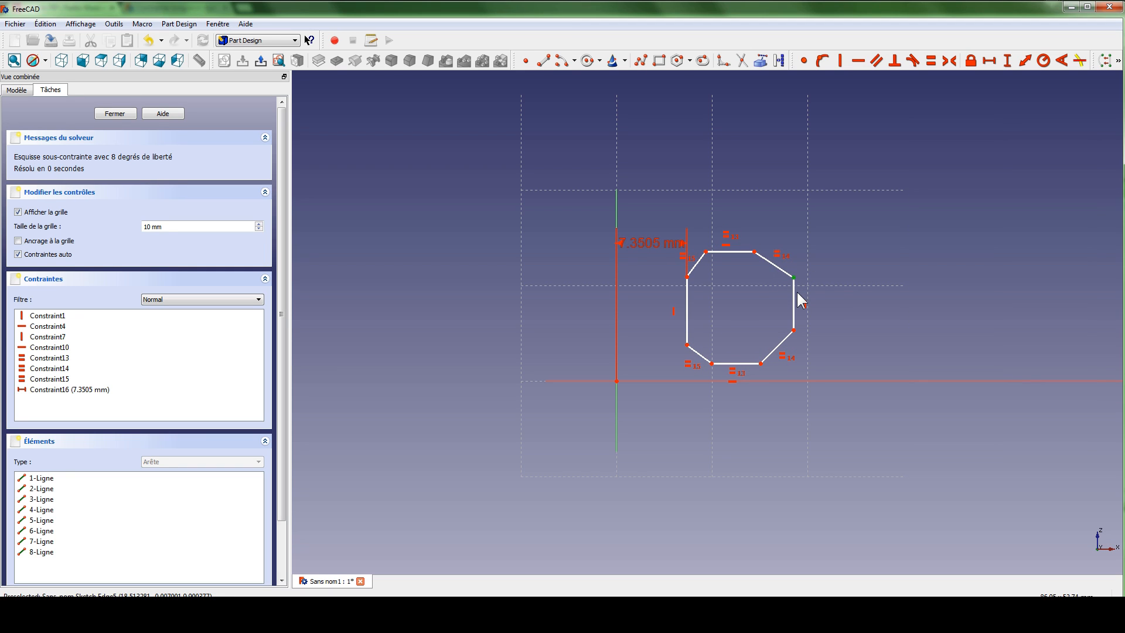
{"action": "left_click", "coordinate": [618, 382]}
{"action": "key", "text": "l"}
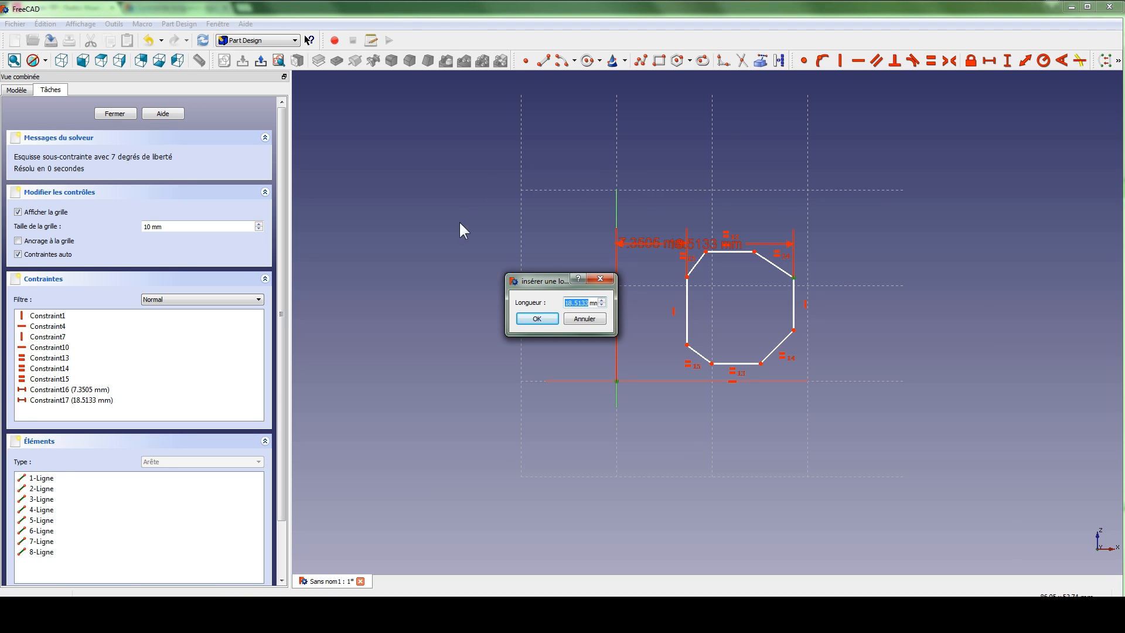
{"action": "type", "text": "14"}
{"action": "key", "text": "Return"}
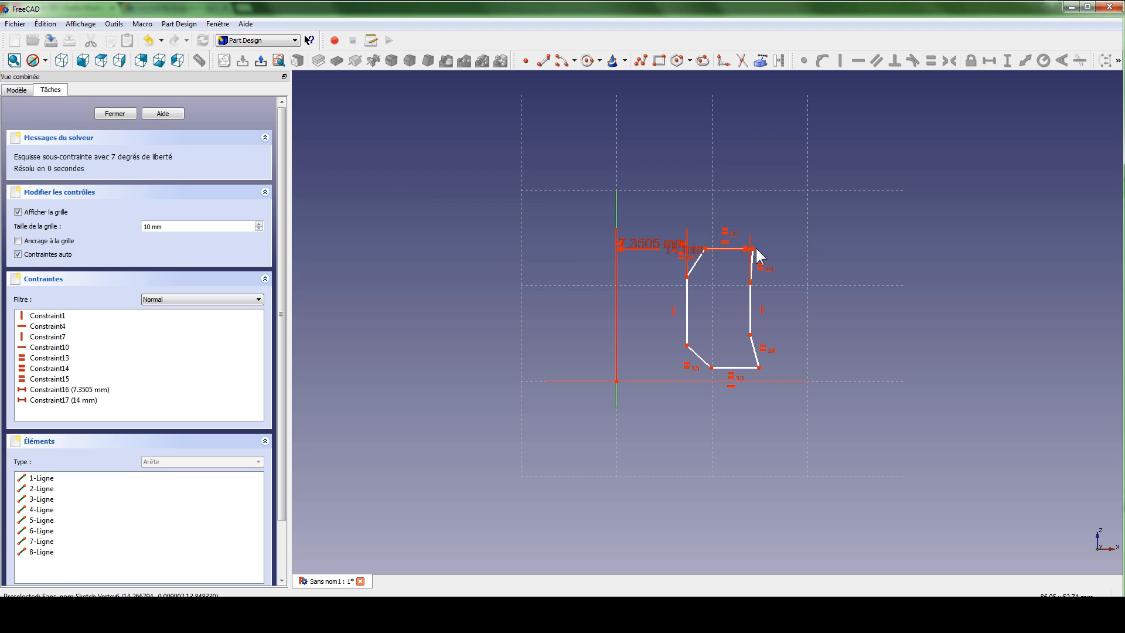
{"action": "left_click_drag", "start_coordinate": [752, 250], "coordinate": [739, 270]}
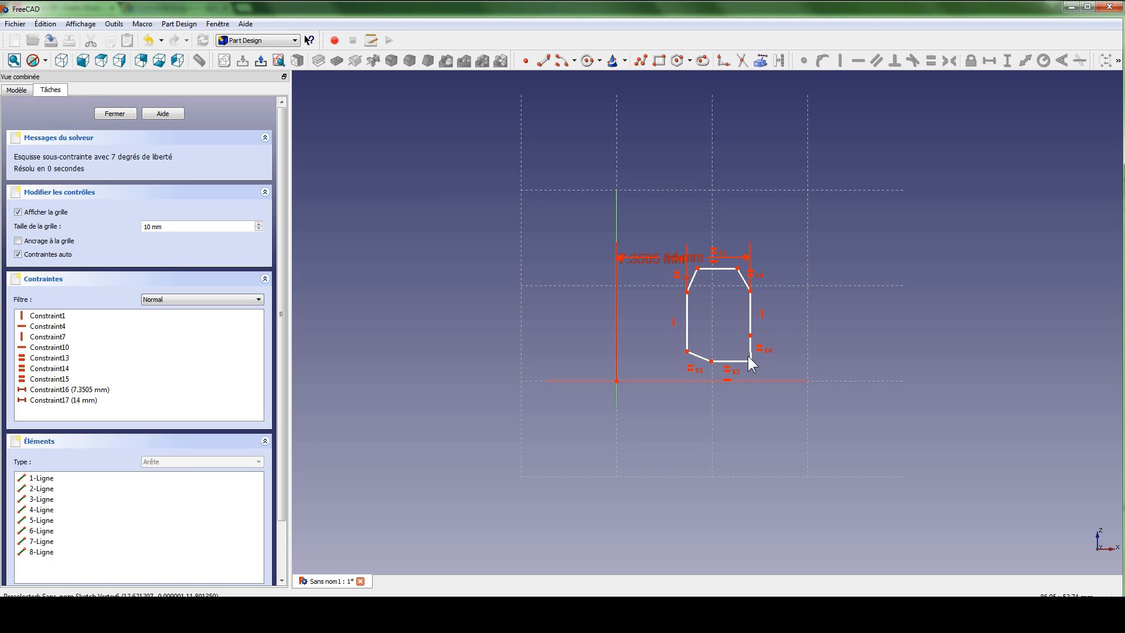
{"action": "left_click_drag", "start_coordinate": [750, 360], "coordinate": [742, 351]}
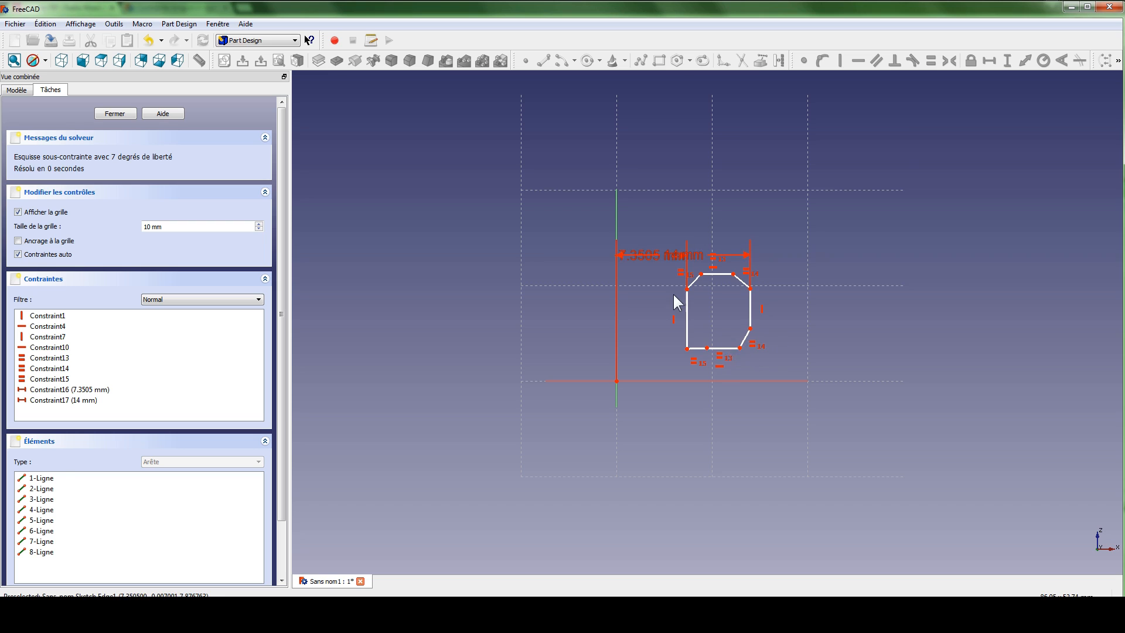
Constrain the angle between the upper inner chamfer and the upper horizontal edge to 180-45 degrees and bring the dimension label closer
{"action": "scroll", "coordinate": [668, 304], "scroll_direction": "up", "scroll_amount": 5}
{"action": "middle_click_drag", "start_coordinate": [670, 258], "coordinate": [696, 319]}
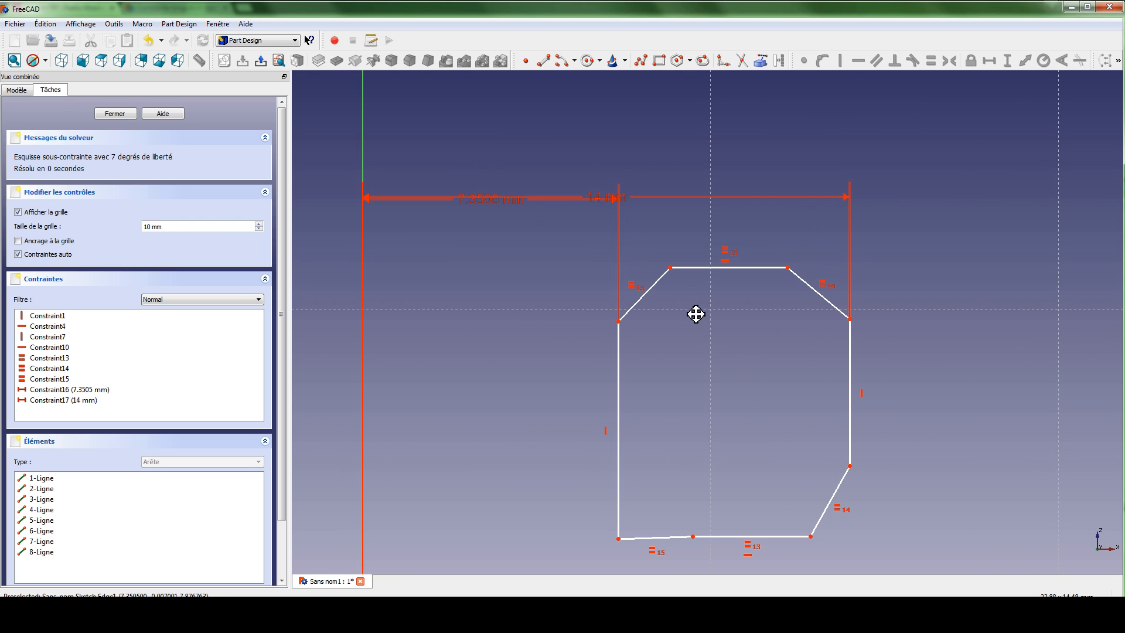
{"action": "left_click", "coordinate": [662, 281]}
{"action": "left_click", "coordinate": [688, 273]}
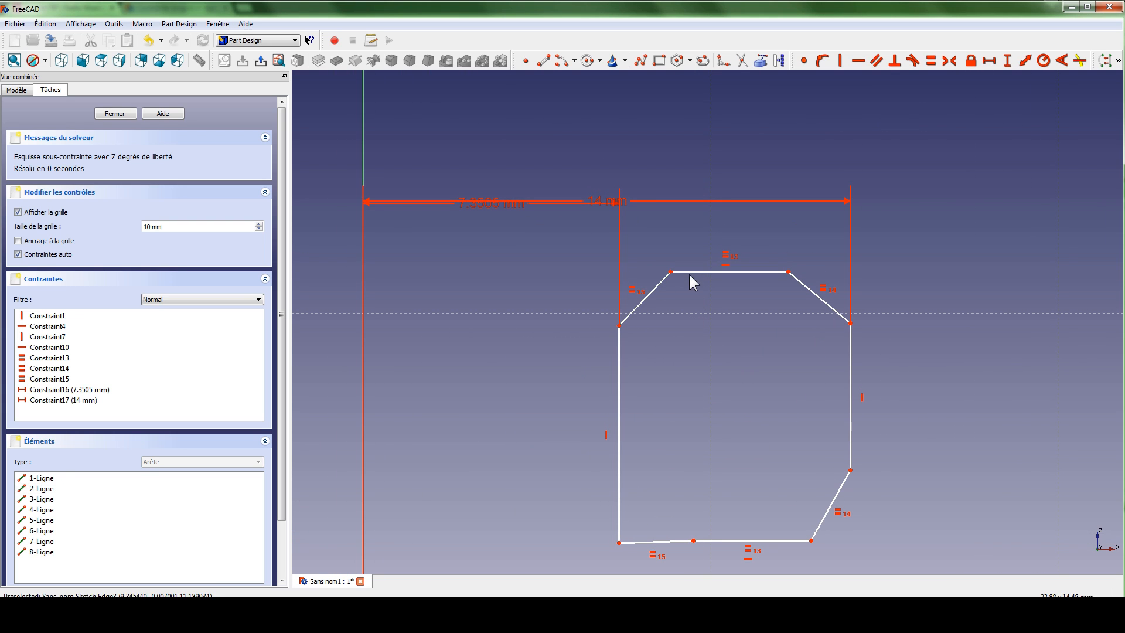
{"action": "left_click", "coordinate": [660, 279]}
{"action": "left_click", "coordinate": [687, 273]}
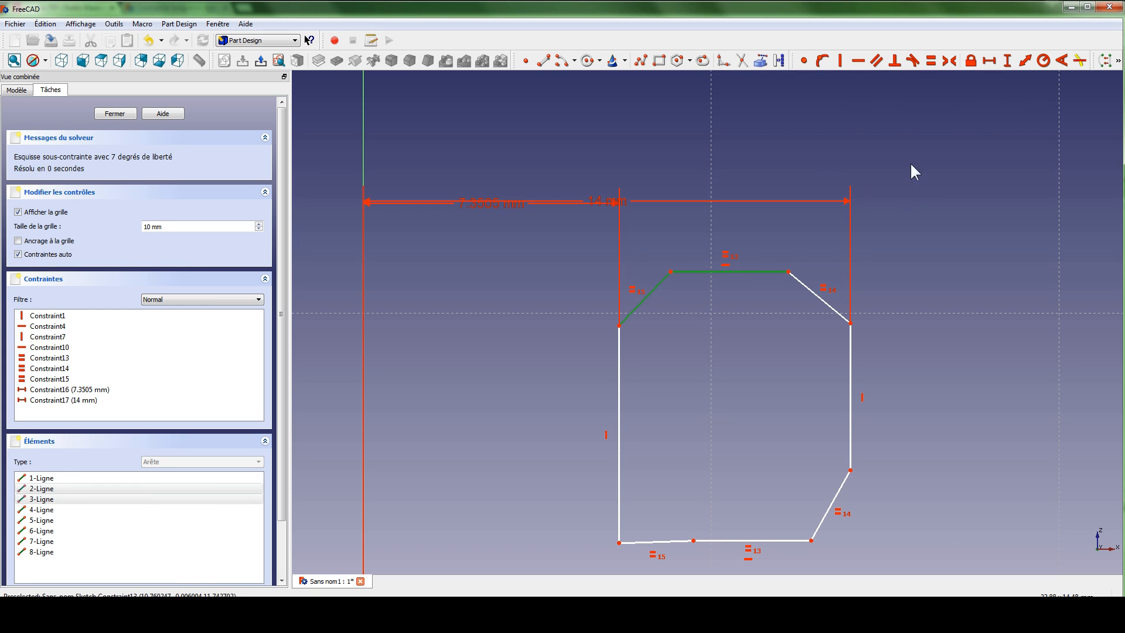
{"action": "left_click", "coordinate": [1062, 61]}
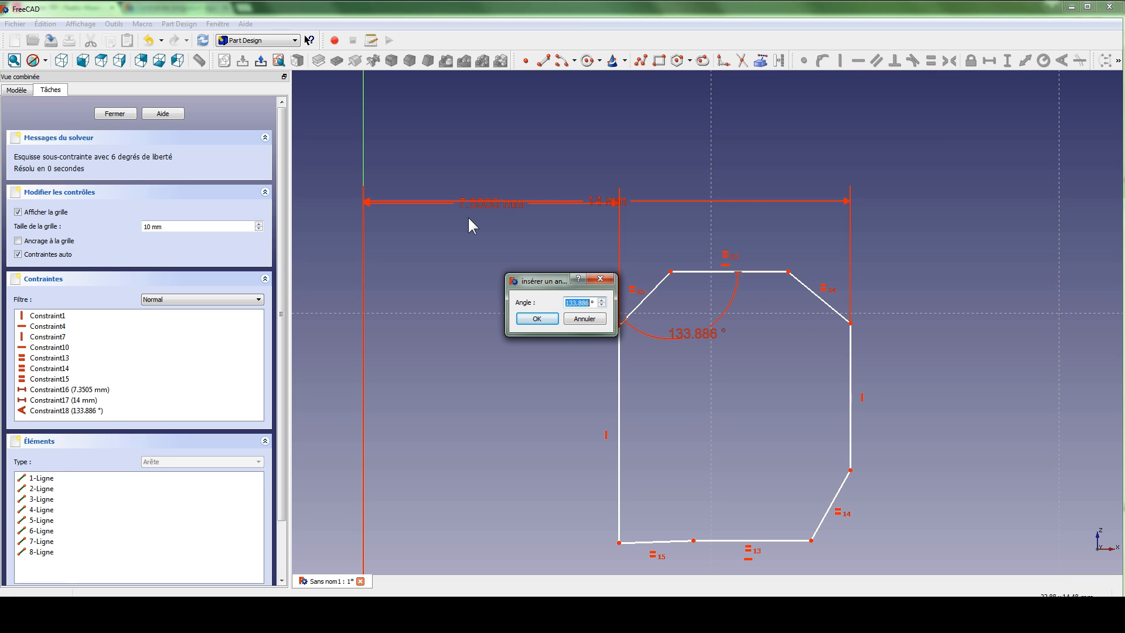
{"action": "type", "text": "1"}
{"action": "key", "text": "BackSpace"}
{"action": "type", "text": "180-45"}
{"action": "key", "text": "Return"}
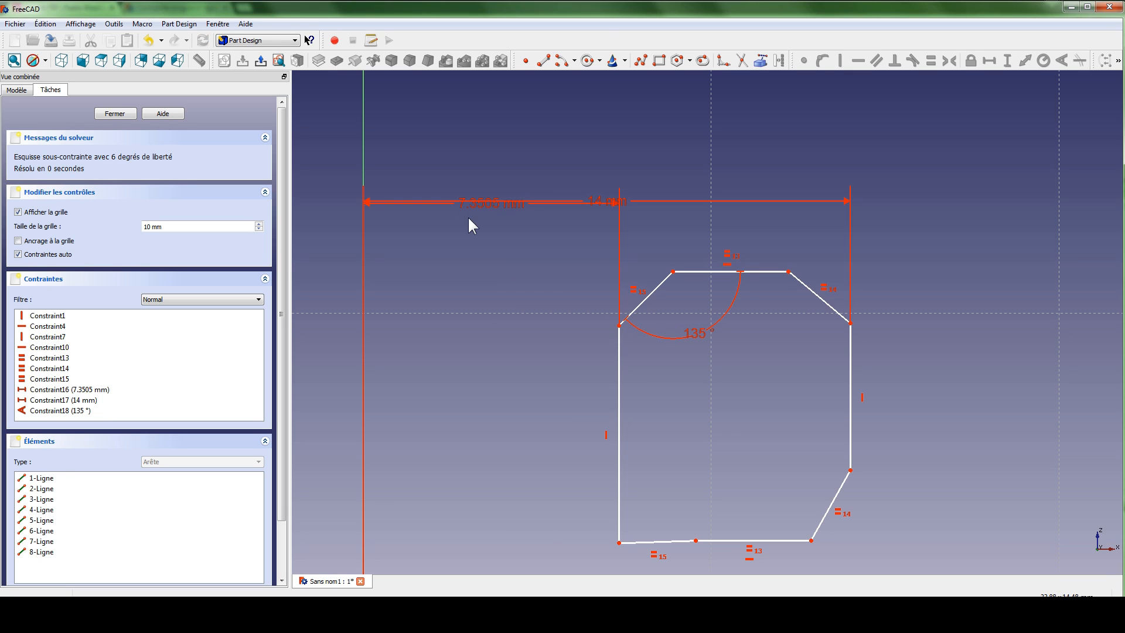
{"action": "left_click_drag", "start_coordinate": [697, 333], "coordinate": [689, 300]}
Raise the lower end of the inner vertical edge and set the lower inner chamfer's angle to the lower edge to 135°
{"action": "middle_click_drag", "start_coordinate": [622, 544], "coordinate": [609, 486]}
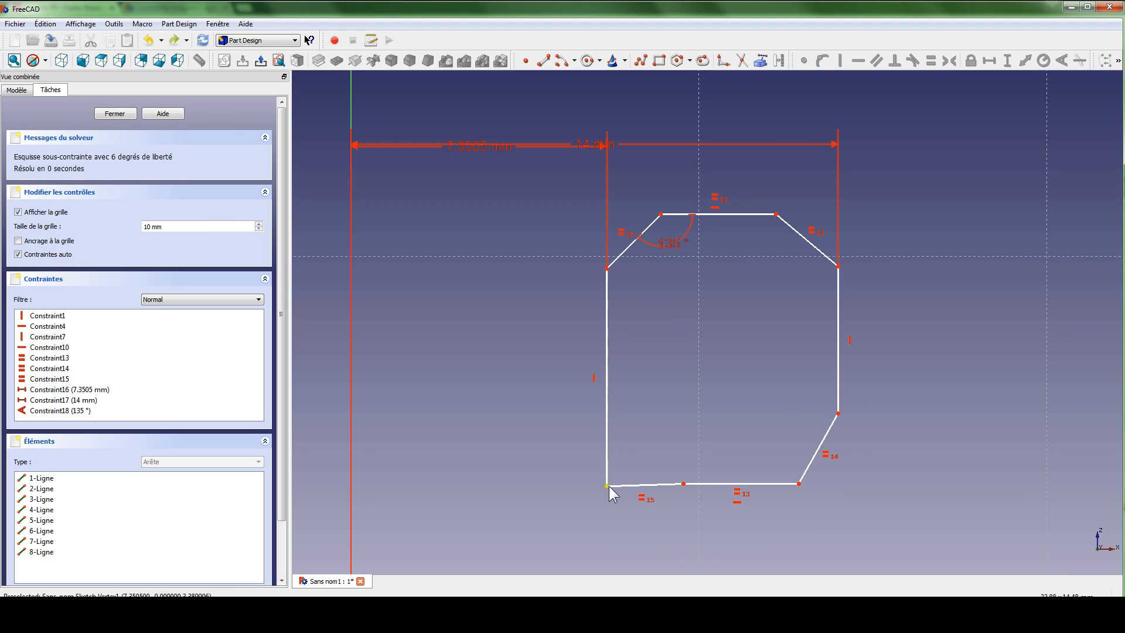
{"action": "left_click_drag", "start_coordinate": [610, 486], "coordinate": [613, 454]}
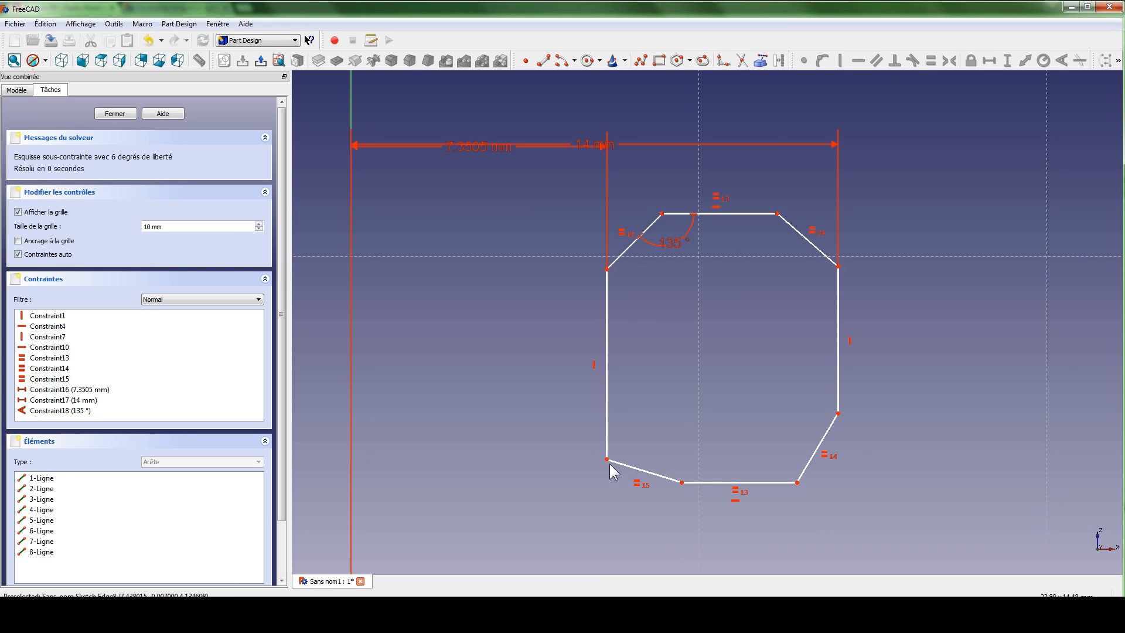
{"action": "mouse_move", "coordinate": [608, 461]}
{"action": "left_mouse_down"}
{"action": "mouse_move", "coordinate": [604, 516]}
{"action": "mouse_move", "coordinate": [608, 450]}
{"action": "left_mouse_up"}
{"action": "left_click", "coordinate": [658, 471]}
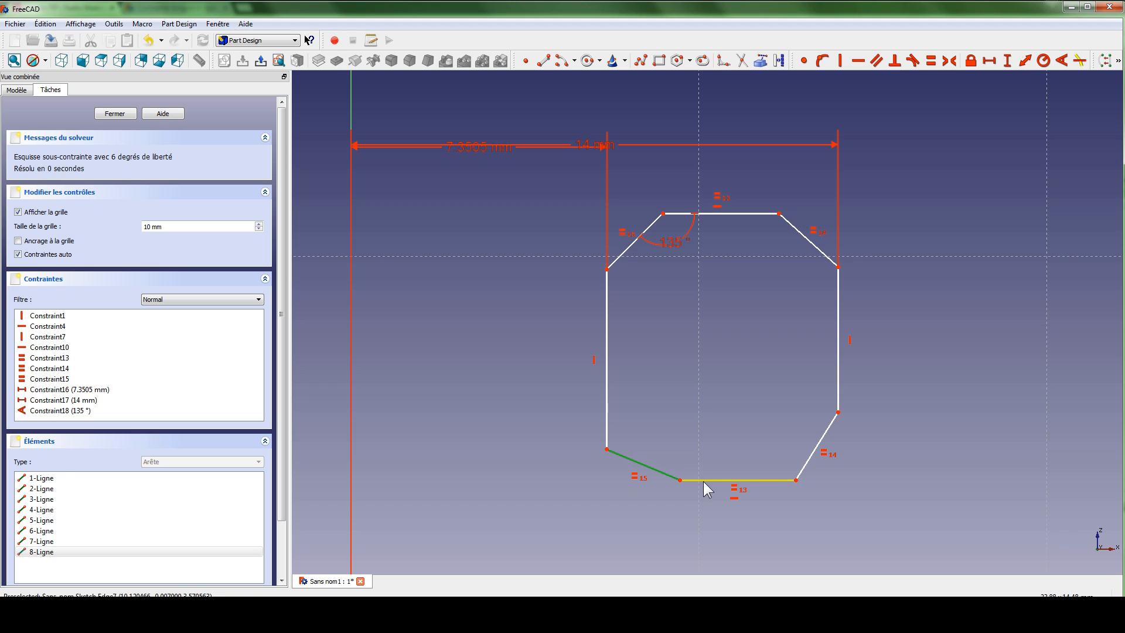
{"action": "left_click", "coordinate": [704, 480]}
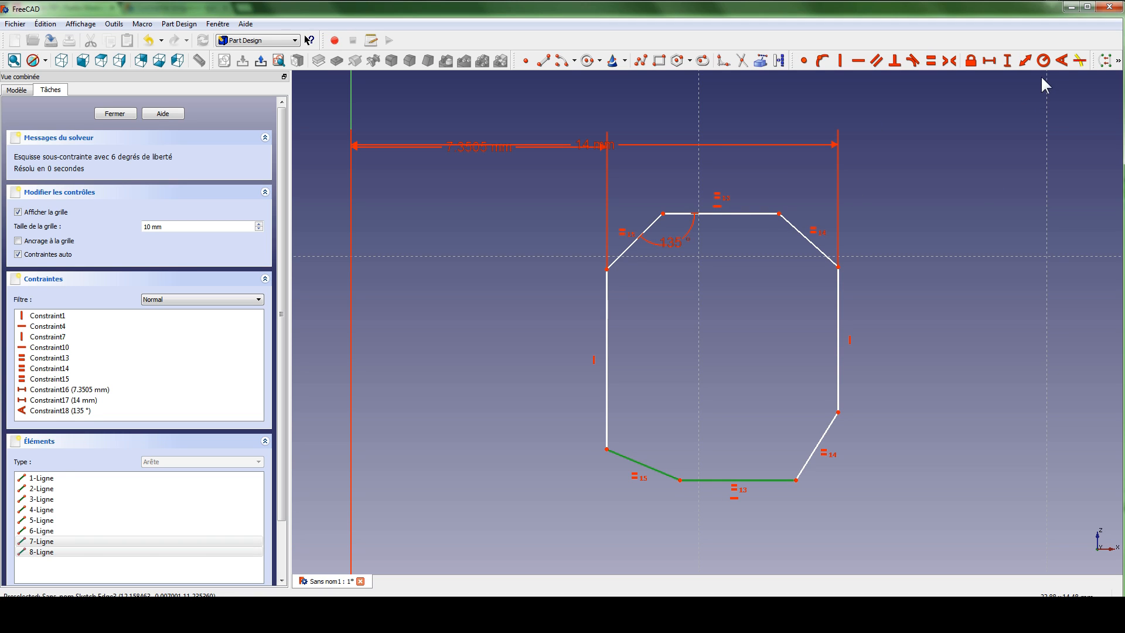
{"action": "left_click", "coordinate": [1062, 60]}
{"action": "type", "text": "13"}
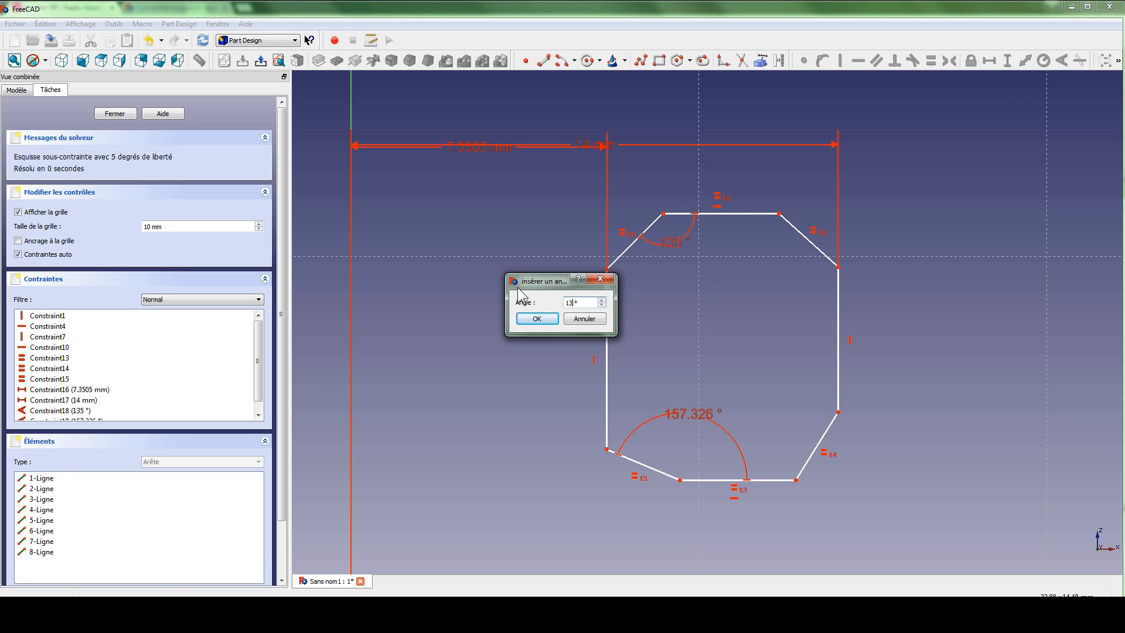
{"action": "type", "text": "5"}
{"action": "key", "text": "Return"}
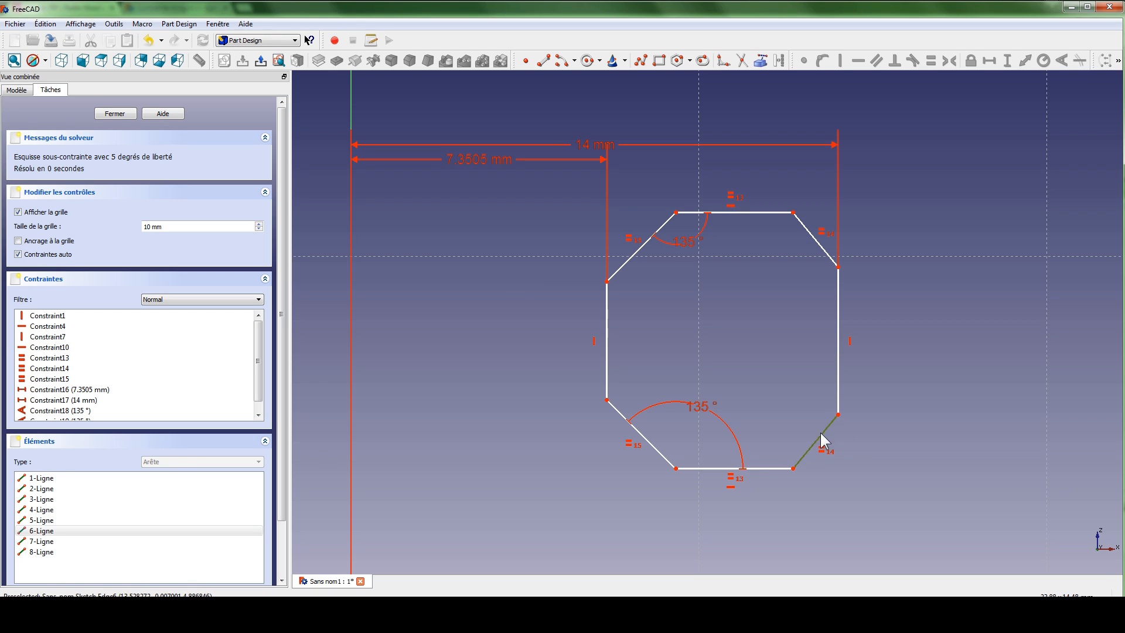
Constrain the angle between the lower outer chamfer and the lower horizontal edge to 180-35 degrees
{"action": "left_click", "coordinate": [820, 433]}
{"action": "left_click", "coordinate": [775, 468]}
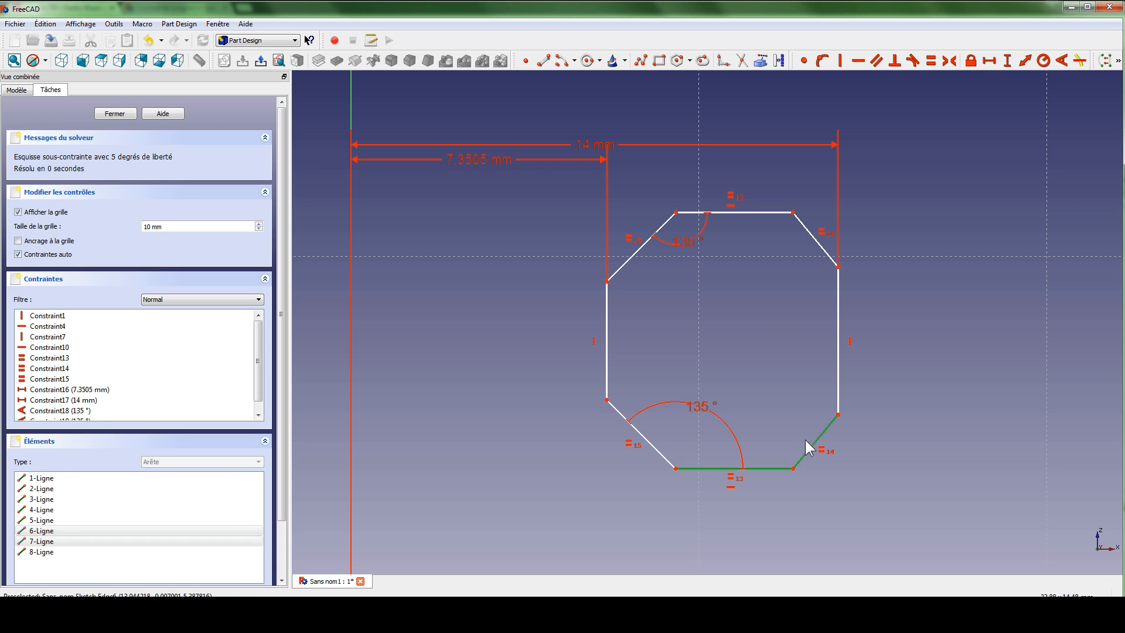
{"action": "left_click", "coordinate": [1062, 60]}
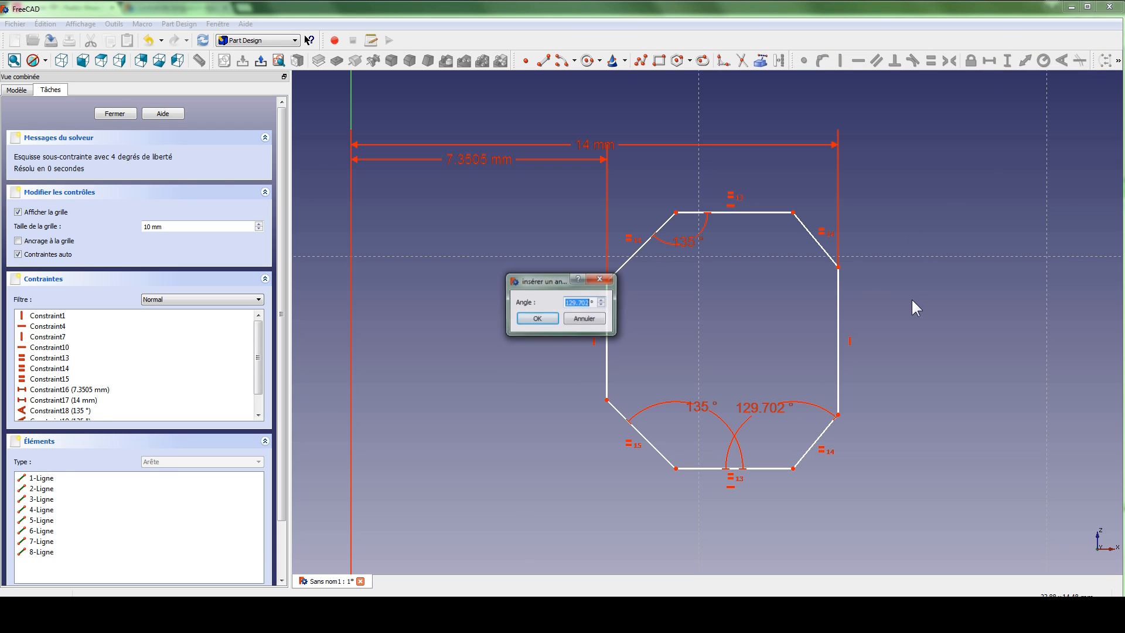
{"action": "type", "text": "180"}
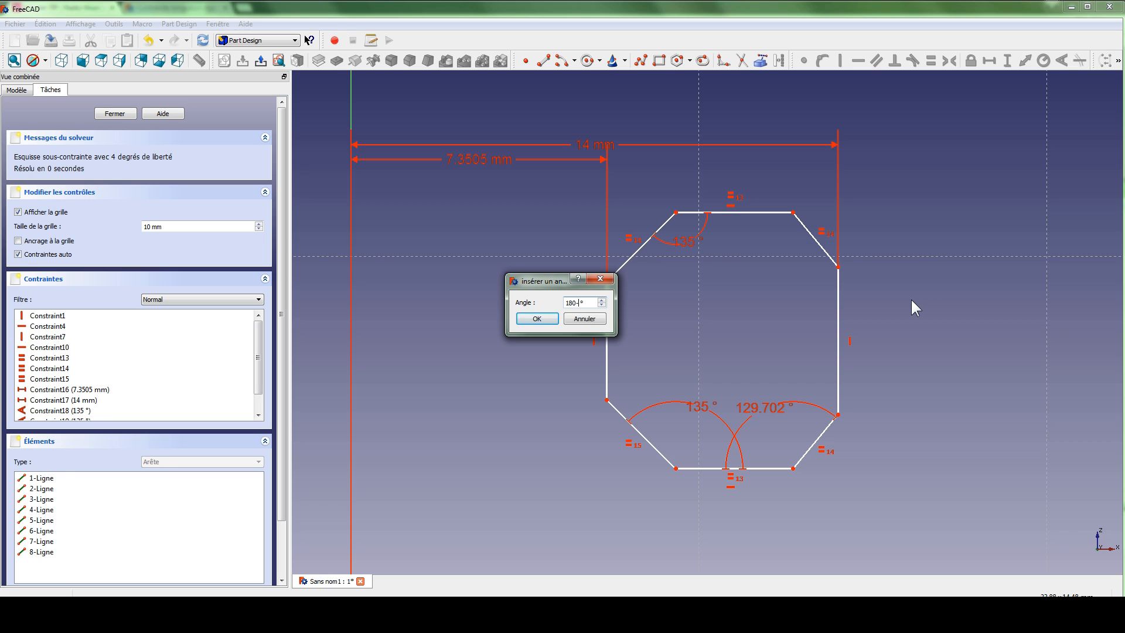
{"action": "type", "text": "-35"}
{"action": "key", "text": "Return"}
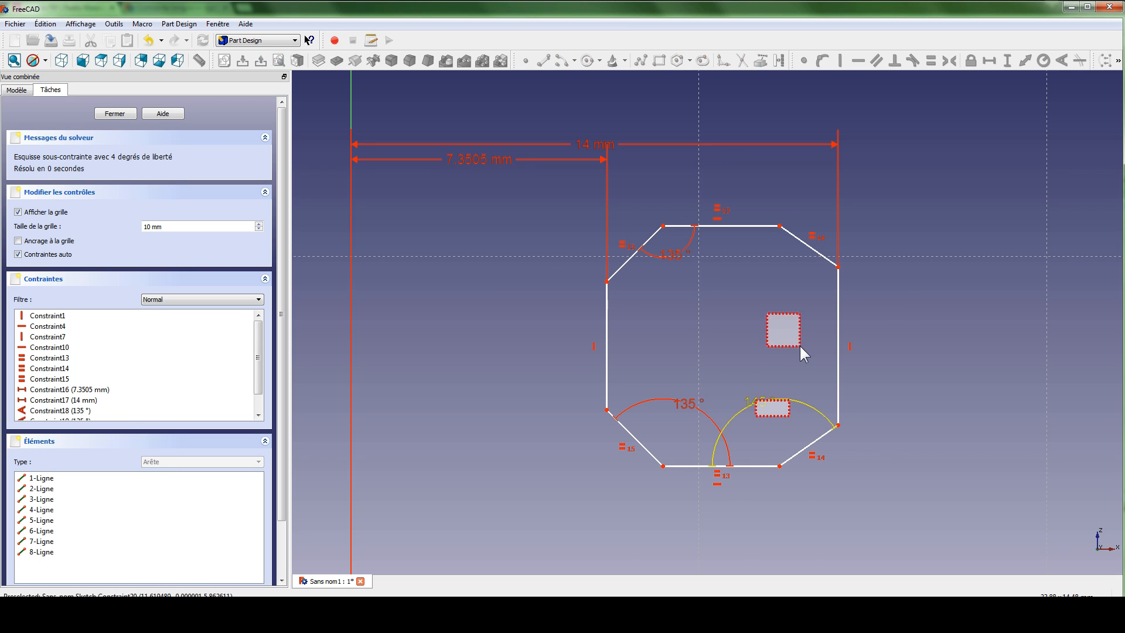
Try a 145° angle constraint between the upper edge and the upper outer chamfer, and delete that redundant constraint
{"action": "left_click", "coordinate": [762, 226]}
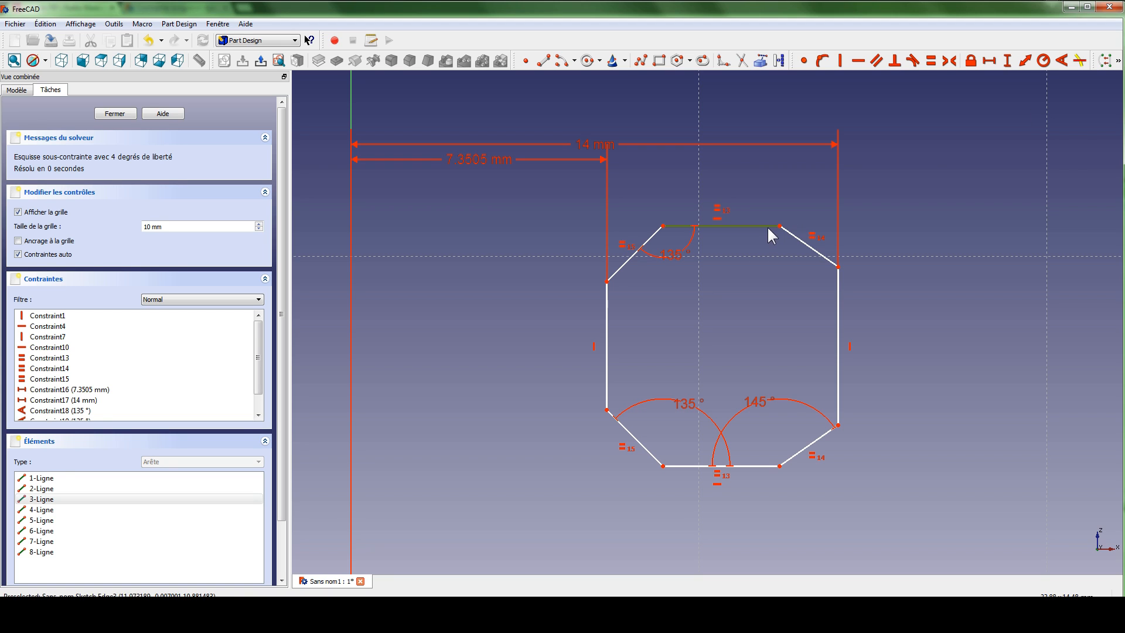
{"action": "left_click", "coordinate": [795, 236]}
{"action": "left_click", "coordinate": [1061, 61]}
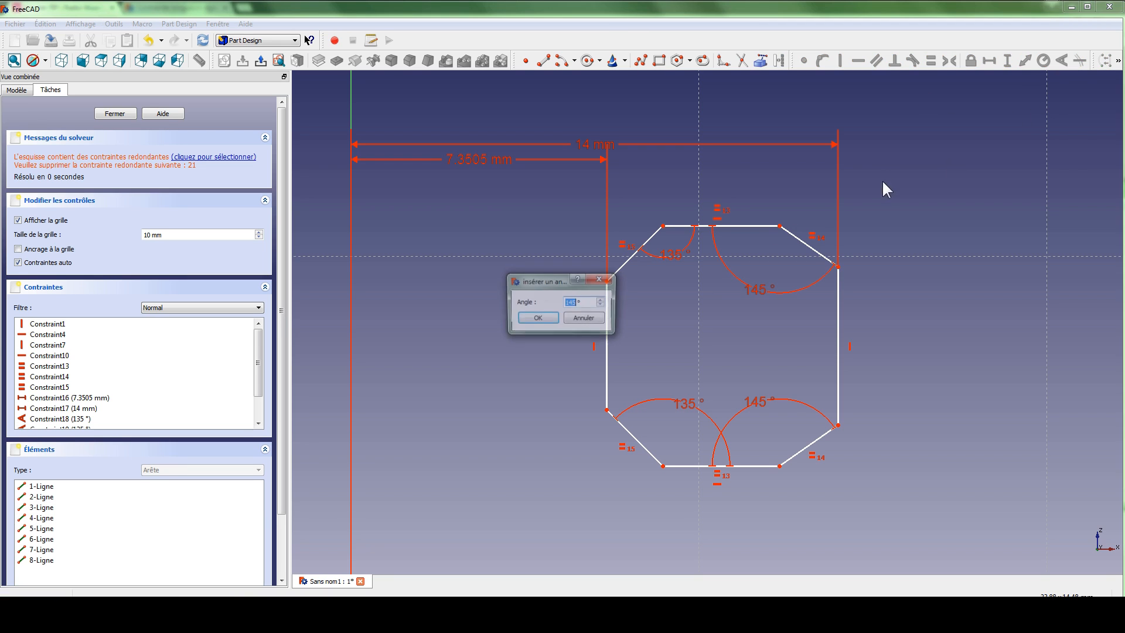
{"action": "left_click", "coordinate": [536, 319]}
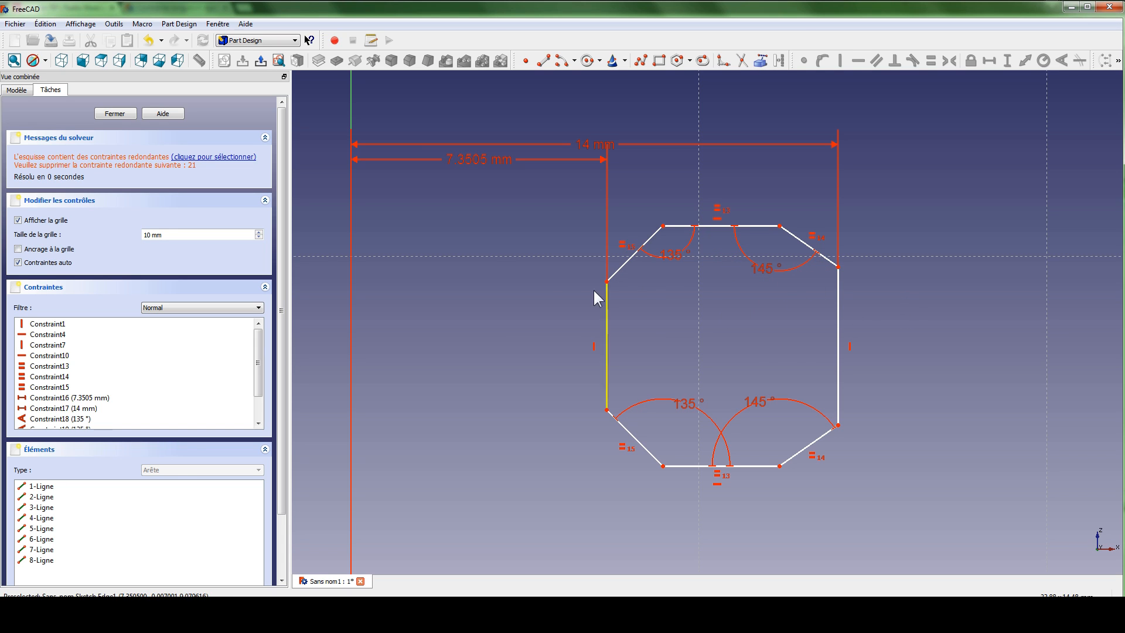
{"action": "mouse_move", "coordinate": [557, 287]}
{"action": "middle_mouse_down"}
{"action": "mouse_move", "coordinate": [628, 254]}
{"action": "mouse_move", "coordinate": [619, 258]}
{"action": "middle_mouse_up"}
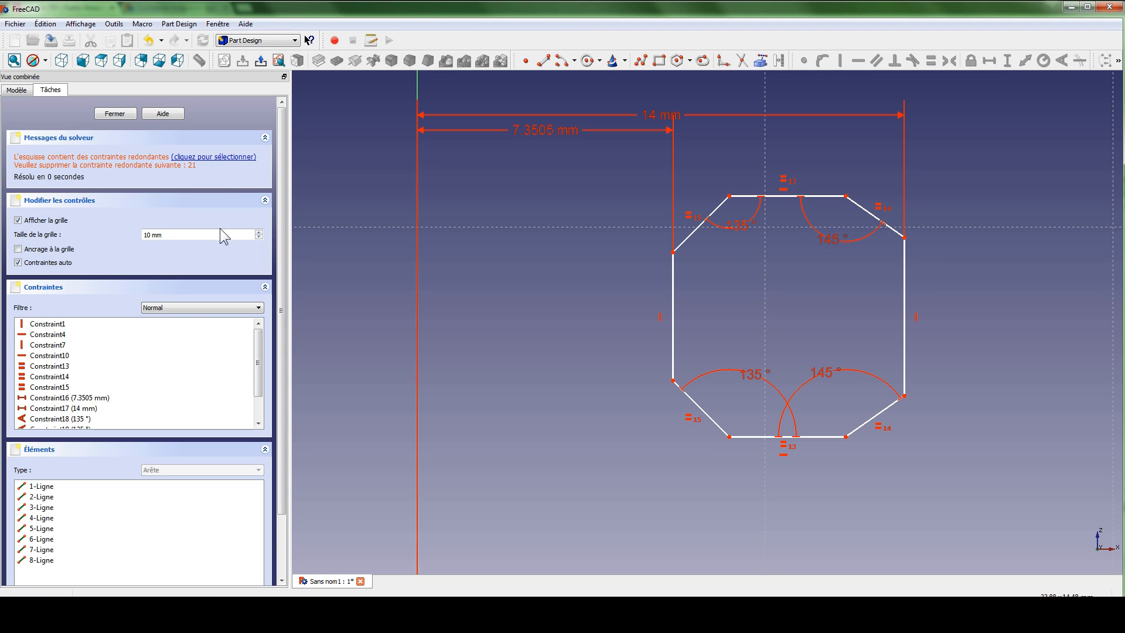
{"action": "scroll", "coordinate": [217, 361], "scroll_direction": "down", "scroll_amount": 2}
{"action": "left_click", "coordinate": [62, 384]}
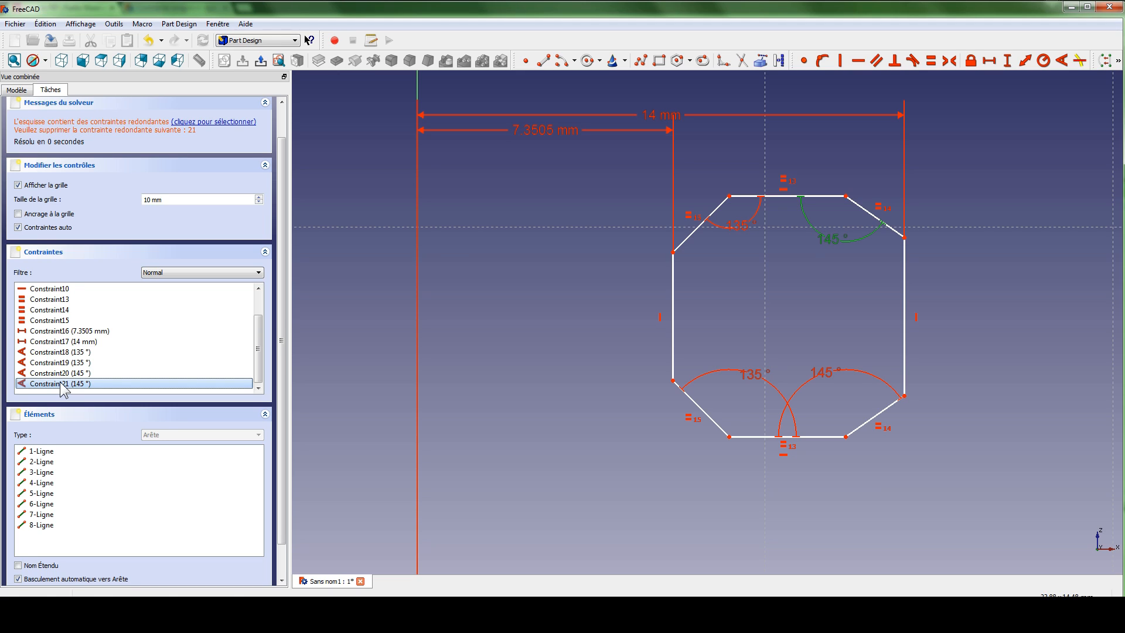
{"action": "key", "text": "Delete"}
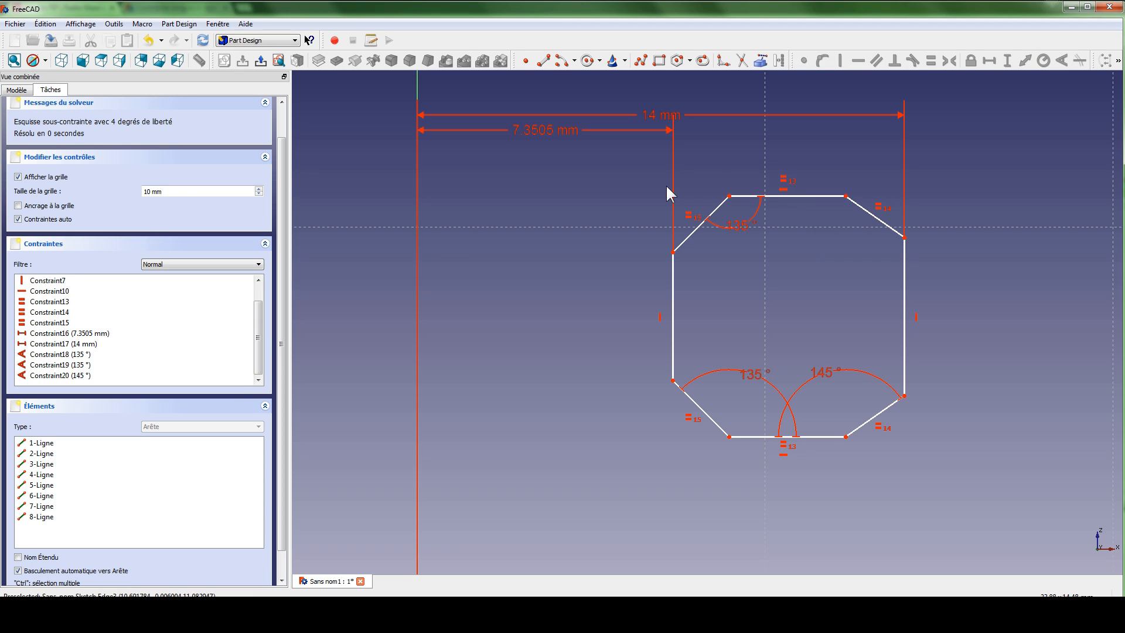
Shift the profile's upper horizontal edge slightly downward and outward to test its remaining freedom
{"action": "mouse_move", "coordinate": [751, 197]}
{"action": "left_mouse_down"}
{"action": "mouse_move", "coordinate": [750, 222]}
{"action": "mouse_move", "coordinate": [761, 207]}
{"action": "left_mouse_up"}
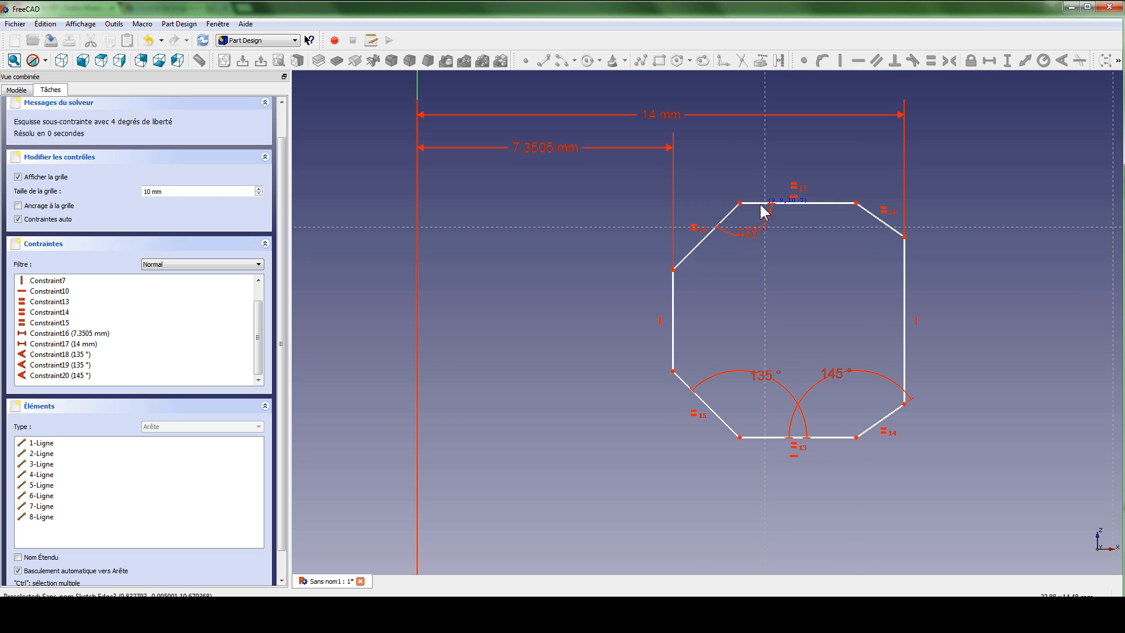
{"action": "mouse_move", "coordinate": [698, 298]}
{"action": "middle_mouse_down"}
{"action": "mouse_move", "coordinate": [649, 251]}
{"action": "mouse_move", "coordinate": [648, 265]}
{"action": "middle_mouse_up"}
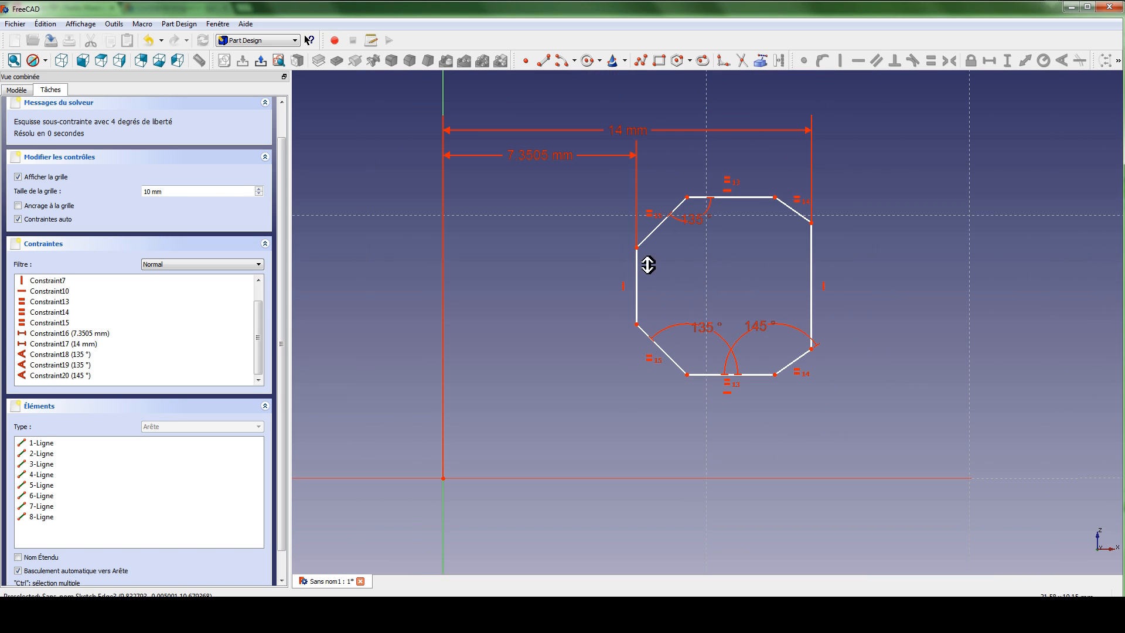
Constrain the vertical distance between the outer ends of the profile's upper and lower horizontal edges to 14.8 mm
{"action": "left_click", "coordinate": [775, 197]}
{"action": "left_click", "coordinate": [775, 375]}
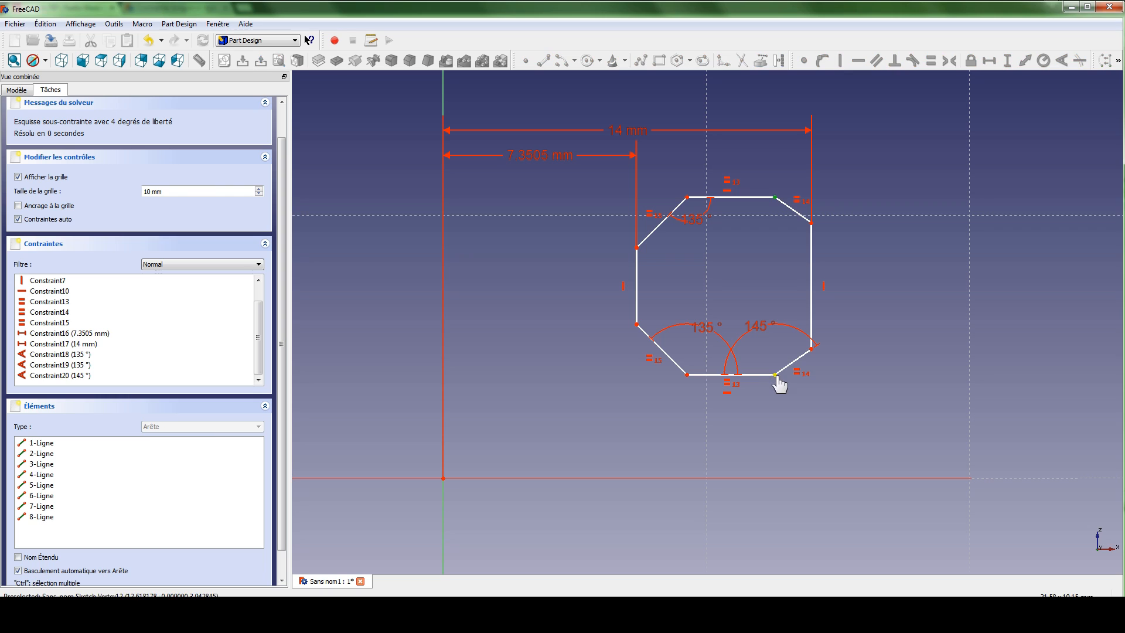
{"action": "left_click", "coordinate": [1003, 61]}
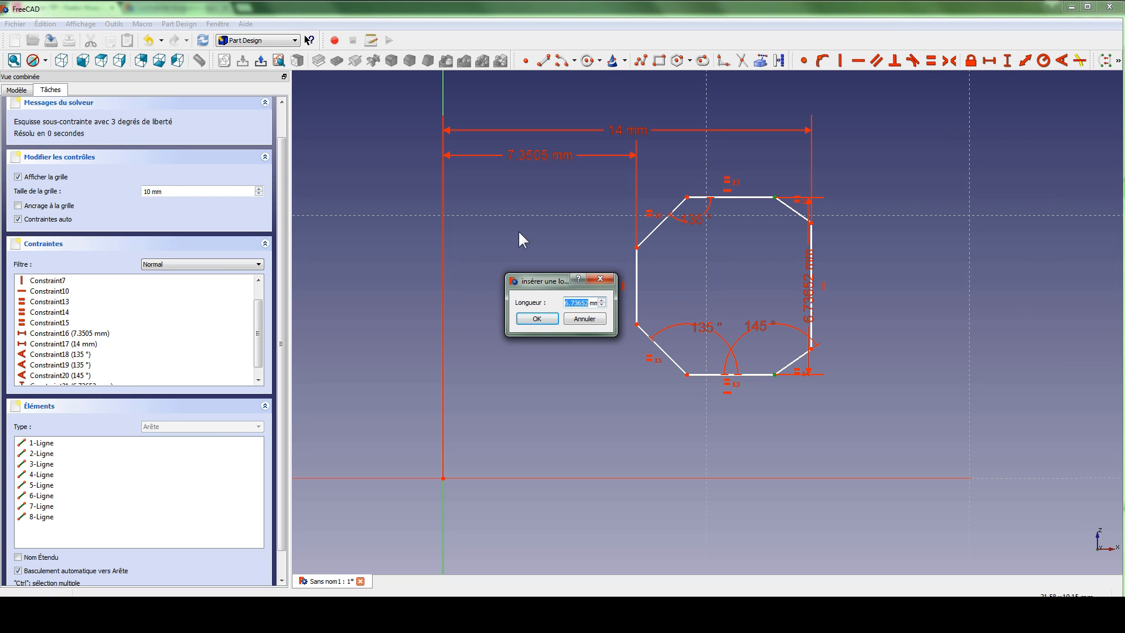
{"action": "type", "text": "14.8"}
{"action": "key", "text": "Return"}
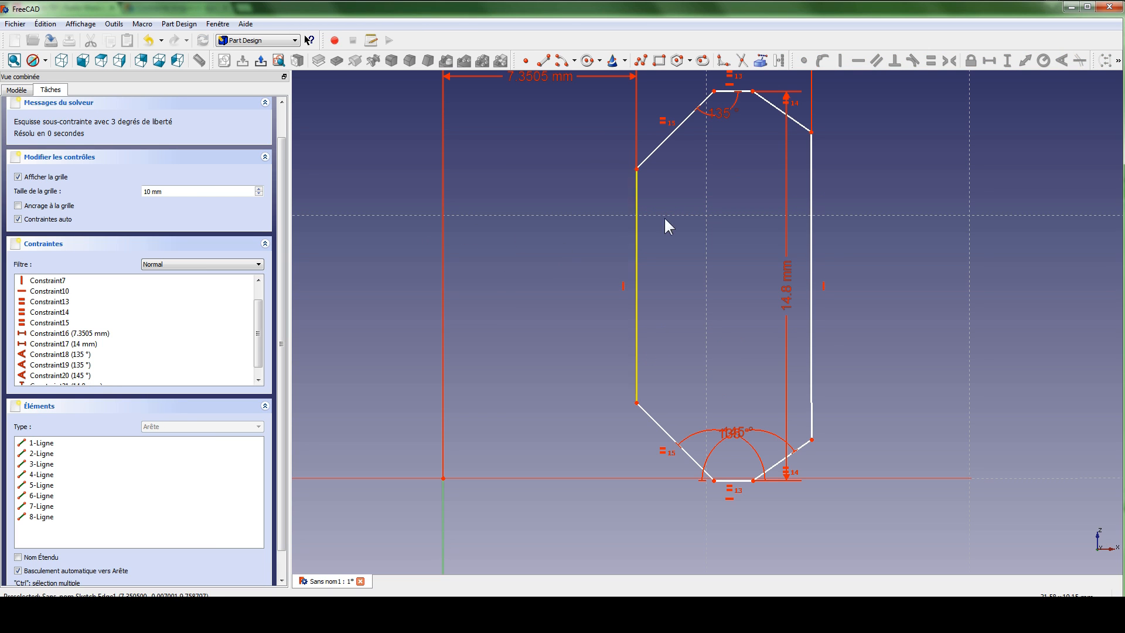
Constrain the outer end point of the profile's lower horizontal edge onto the sketch's horizontal axis
{"action": "mouse_move", "coordinate": [697, 222]}
{"action": "middle_mouse_down"}
{"action": "mouse_move", "coordinate": [657, 433]}
{"action": "mouse_move", "coordinate": [673, 332]}
{"action": "mouse_move", "coordinate": [640, 376]}
{"action": "middle_mouse_up"}
{"action": "left_click", "coordinate": [516, 326]}
{"action": "left_click", "coordinate": [673, 369]}
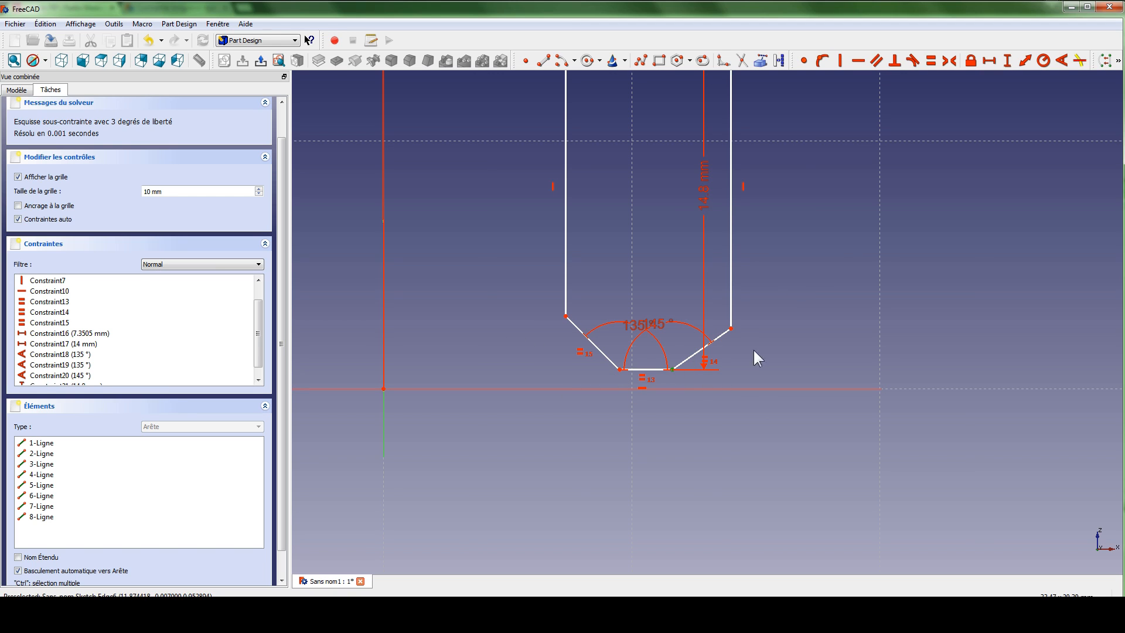
{"action": "left_click", "coordinate": [752, 387]}
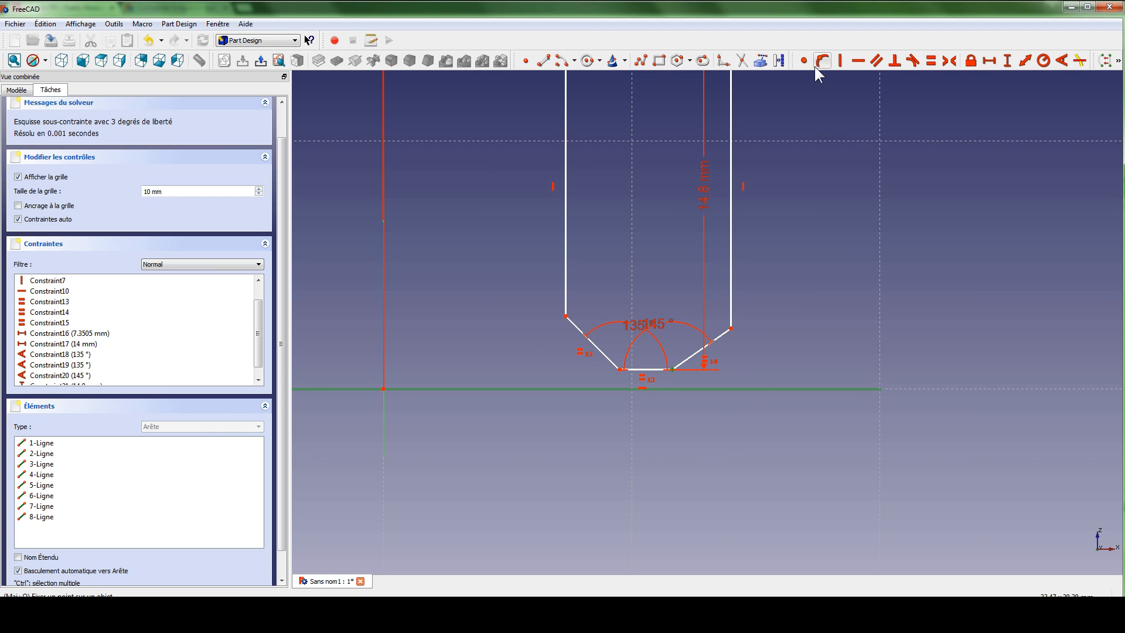
{"action": "left_click", "coordinate": [822, 60]}
Constrain the horizontal distance between the two ends of the upper inner chamfer to 1 mm
{"action": "scroll", "coordinate": [678, 244], "scroll_direction": "down", "scroll_amount": 2}
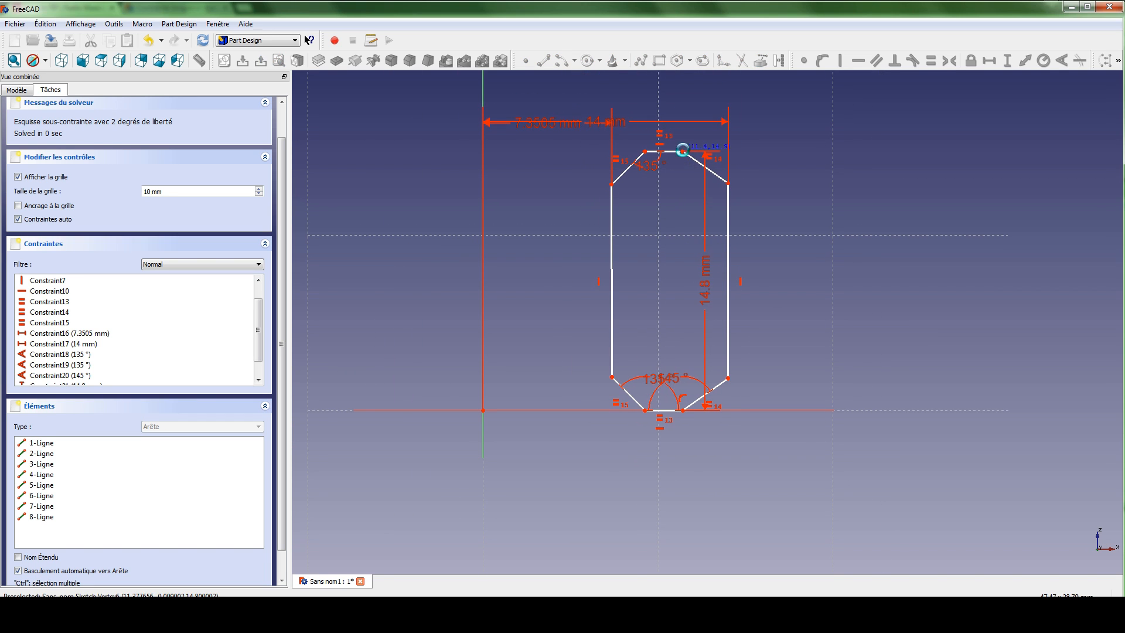
{"action": "scroll", "coordinate": [665, 229], "scroll_direction": "up", "scroll_amount": 4}
{"action": "middle_click_drag", "start_coordinate": [522, 208], "coordinate": [683, 394]}
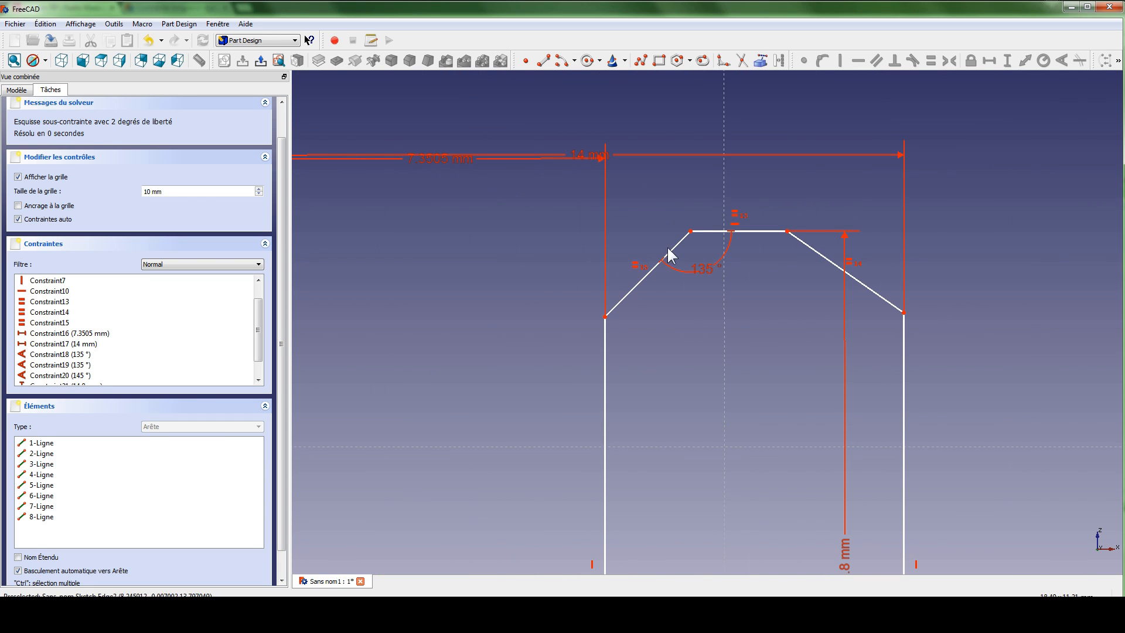
{"action": "left_click", "coordinate": [606, 316]}
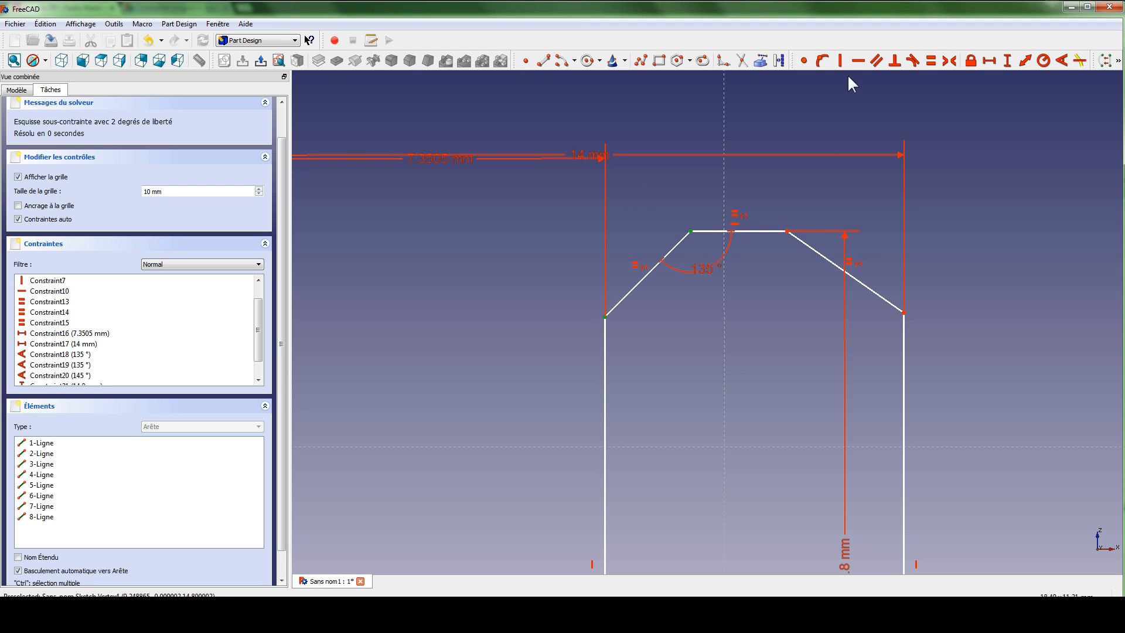
{"action": "left_click", "coordinate": [989, 60]}
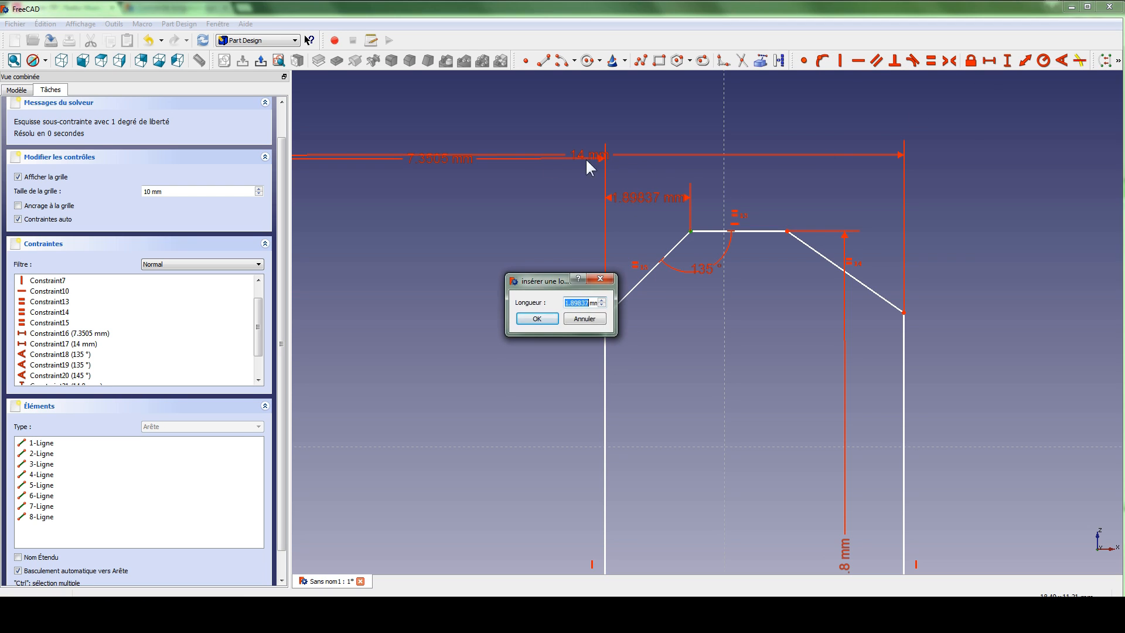
{"action": "type", "text": "1"}
{"action": "key", "text": "Return"}
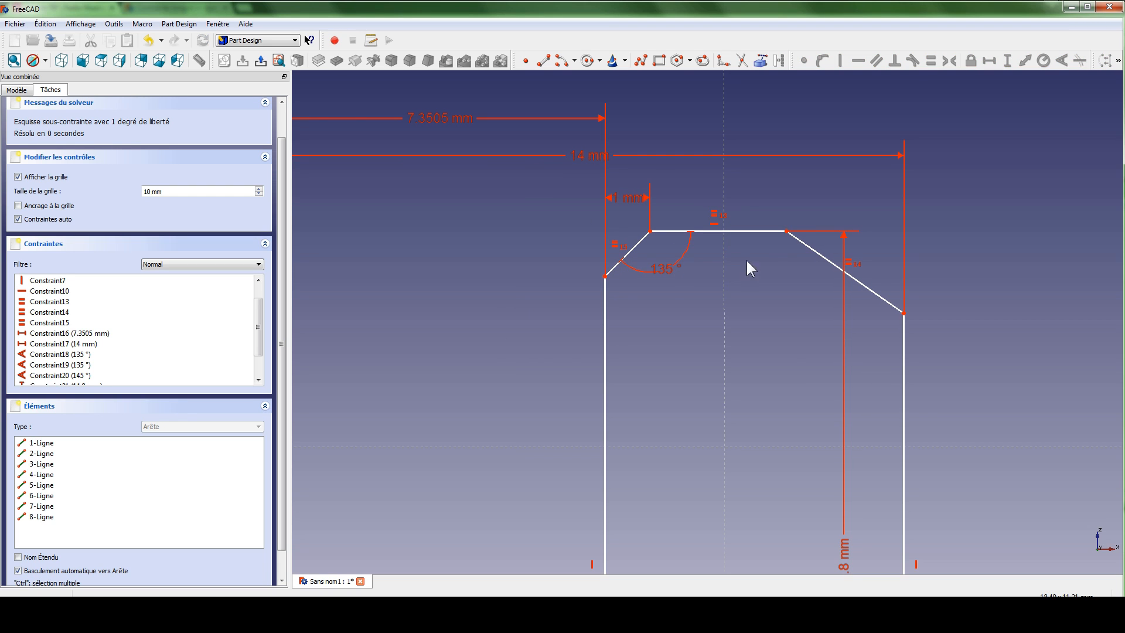
Constrain the horizontal distance between the two ends of the upper outer chamfer to 1 mm
{"action": "left_click", "coordinate": [788, 232]}
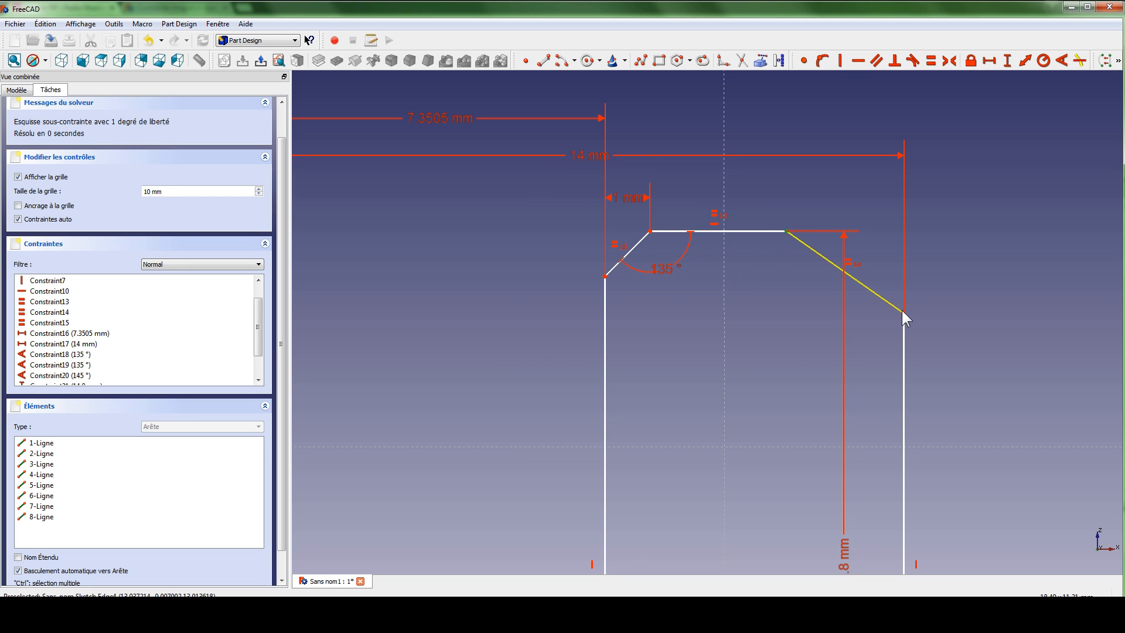
{"action": "left_click", "coordinate": [904, 313]}
{"action": "left_click", "coordinate": [989, 59]}
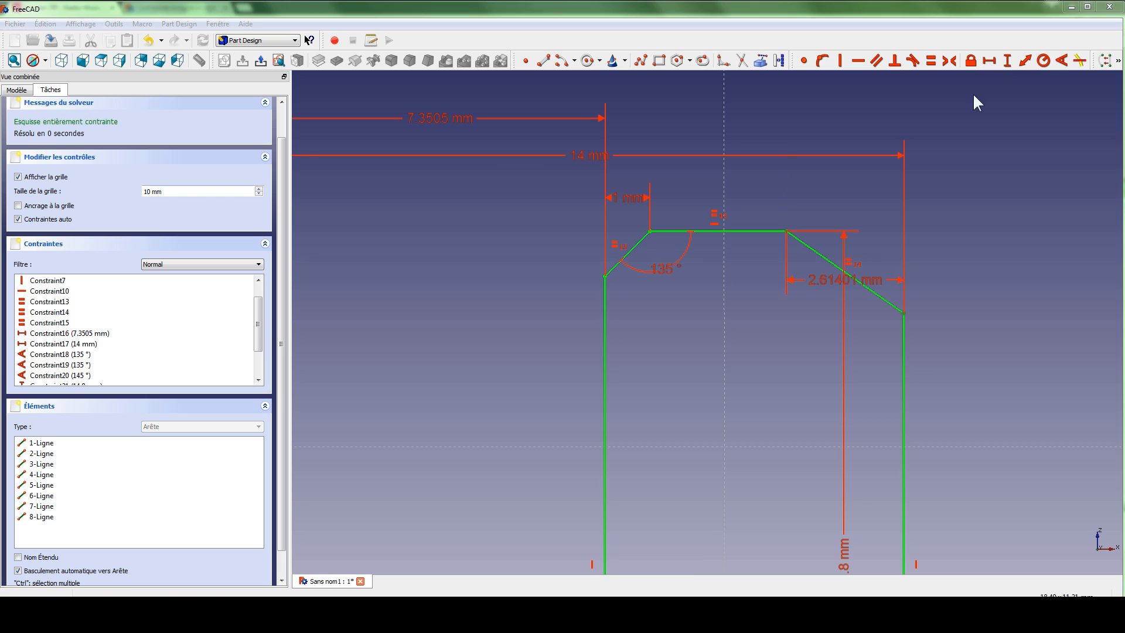
{"action": "type", "text": "1mm"}
{"action": "key", "text": "Return"}
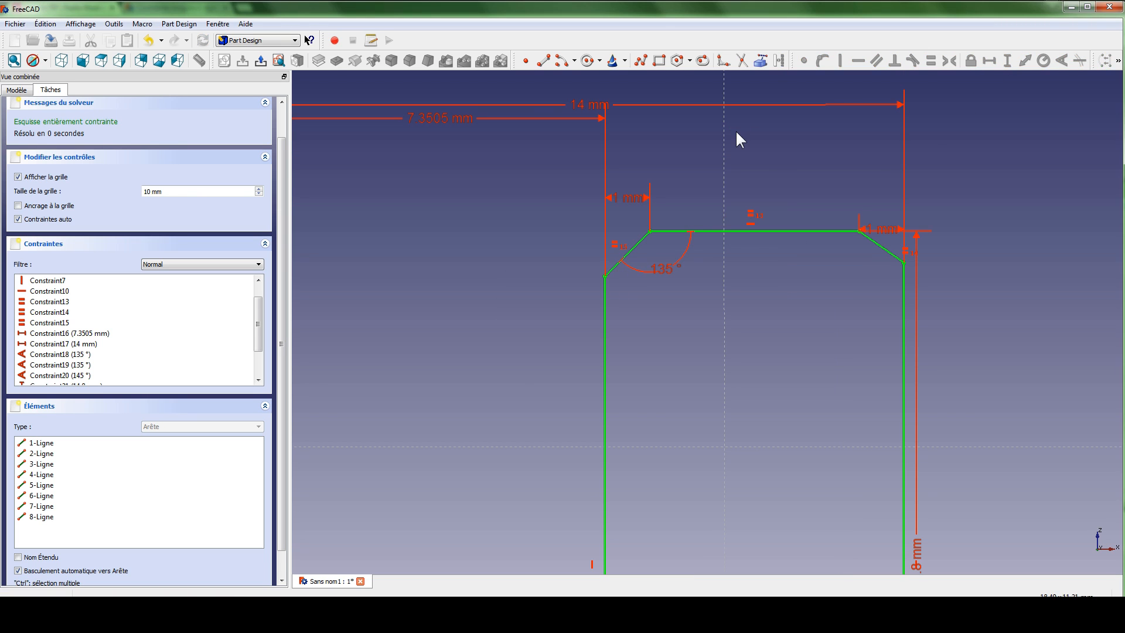
Rearrange the sketch's dimension labels around the profile so that they no longer overlap
{"action": "mouse_move", "coordinate": [767, 325]}
{"action": "middle_mouse_down"}
{"action": "mouse_move", "coordinate": [738, 384]}
{"action": "mouse_move", "coordinate": [728, 277]}
{"action": "middle_mouse_up"}
{"action": "middle_click_drag", "start_coordinate": [711, 189], "coordinate": [679, 224]}
{"action": "left_click_drag", "start_coordinate": [536, 139], "coordinate": [547, 246]}
{"action": "left_click_drag", "start_coordinate": [617, 129], "coordinate": [589, 173]}
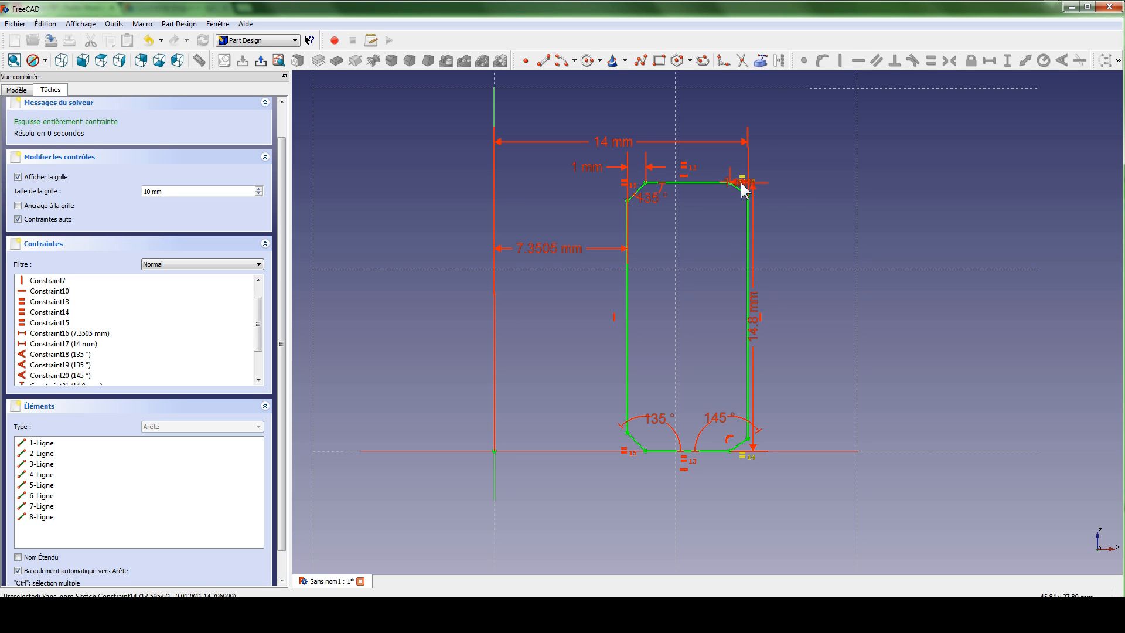
{"action": "scroll", "coordinate": [738, 165], "scroll_direction": "up", "scroll_amount": 1}
{"action": "middle_click_drag", "start_coordinate": [747, 162], "coordinate": [671, 183]}
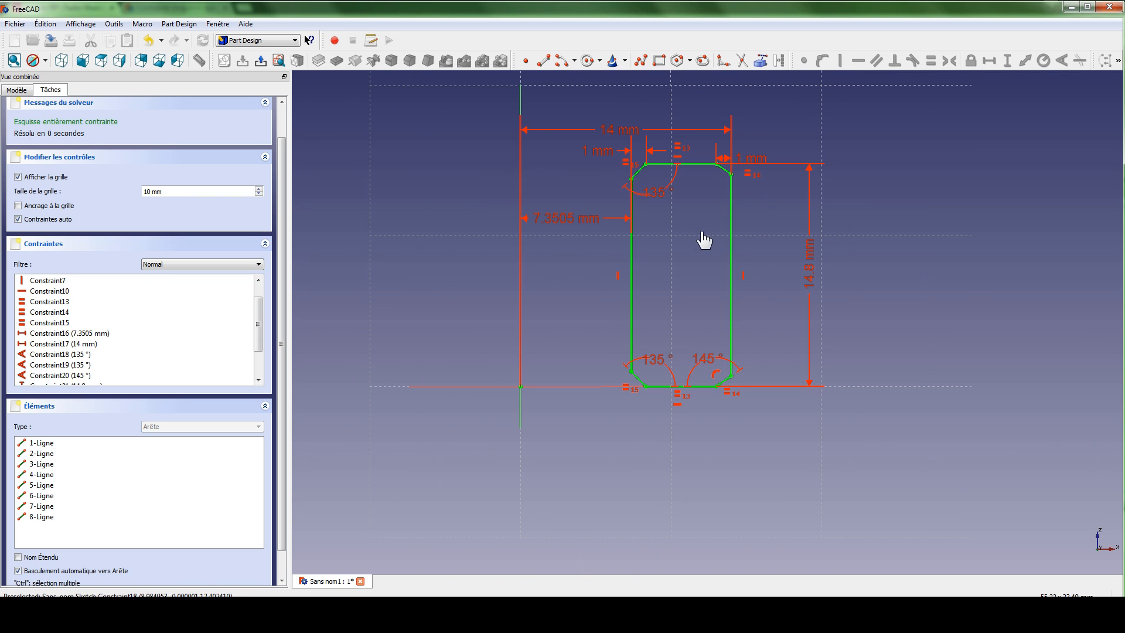
Leave the profile sketch and revolve it 360° around the vertical sketch axis with the reversed option on
{"action": "left_click", "coordinate": [261, 60]}
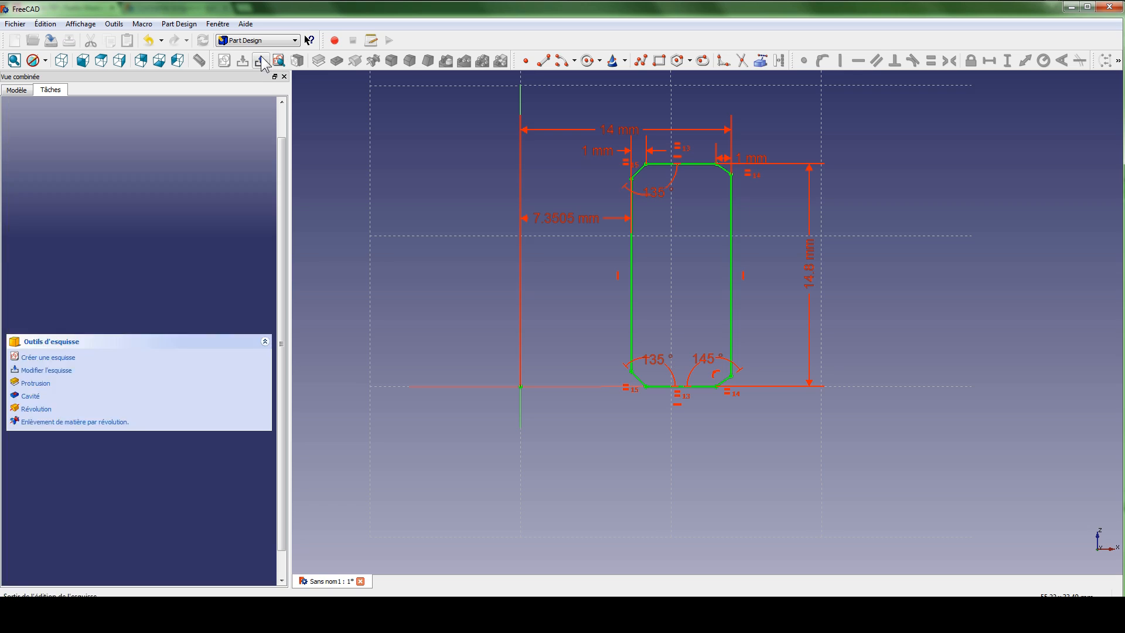
{"action": "left_click", "coordinate": [355, 60]}
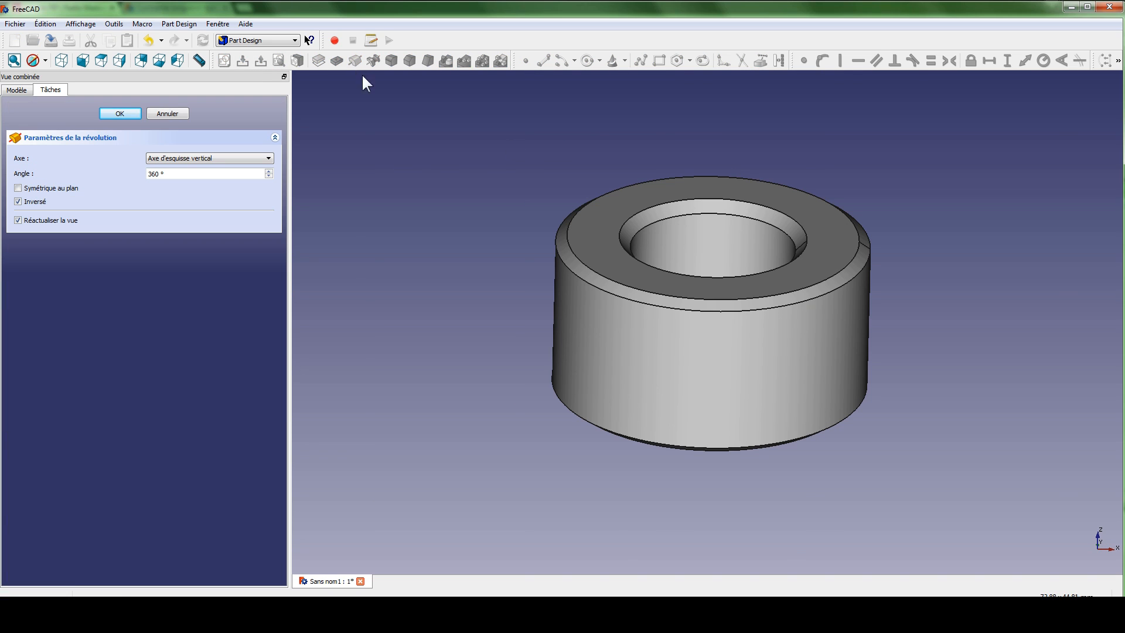
{"action": "middle_click_drag", "start_coordinate": [652, 188], "coordinate": [570, 239]}
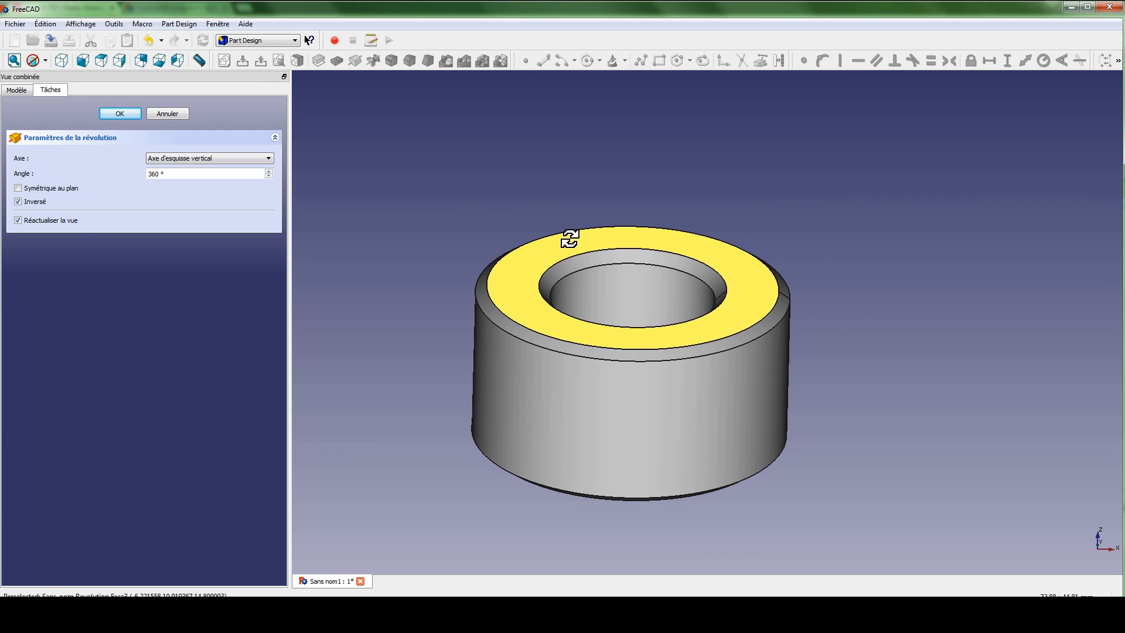
{"action": "scroll", "coordinate": [569, 238], "scroll_direction": "up", "scroll_amount": 2}
{"action": "left_click", "coordinate": [117, 111]}
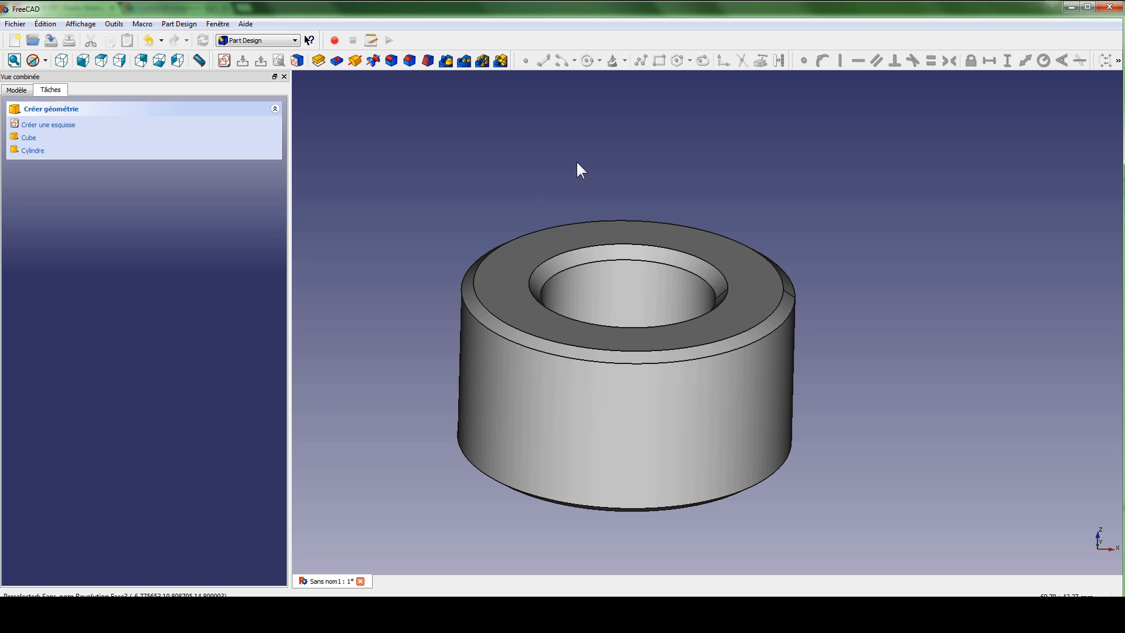
Create a new sketch on the flat upper ring face of the revolved body
{"action": "middle_click_drag", "start_coordinate": [578, 168], "coordinate": [771, 231]}
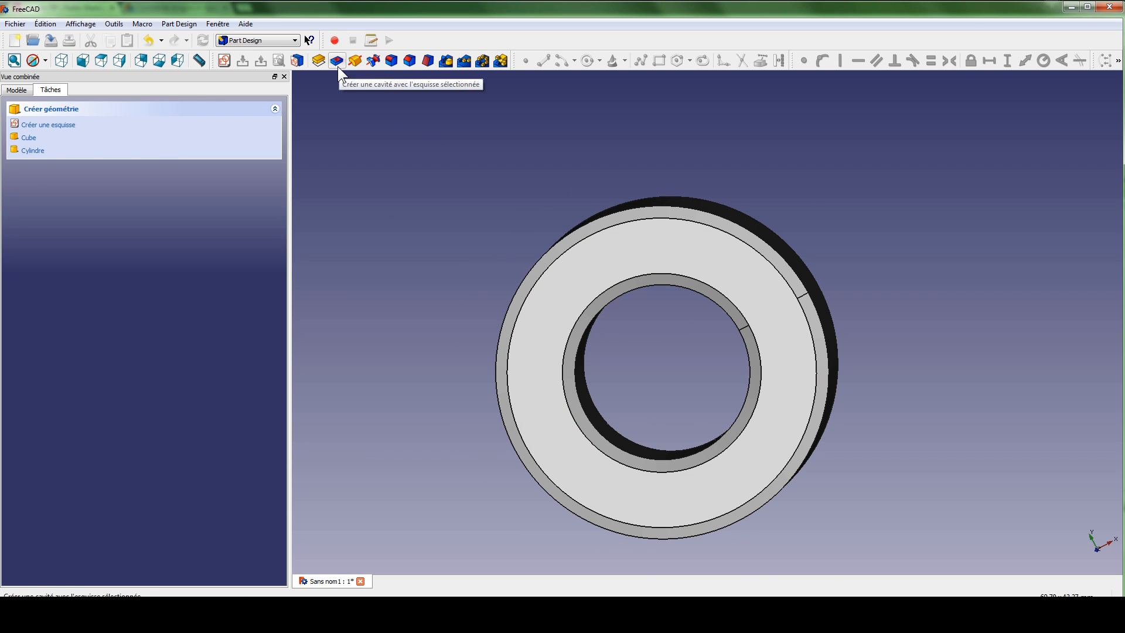
{"action": "left_click", "coordinate": [665, 263]}
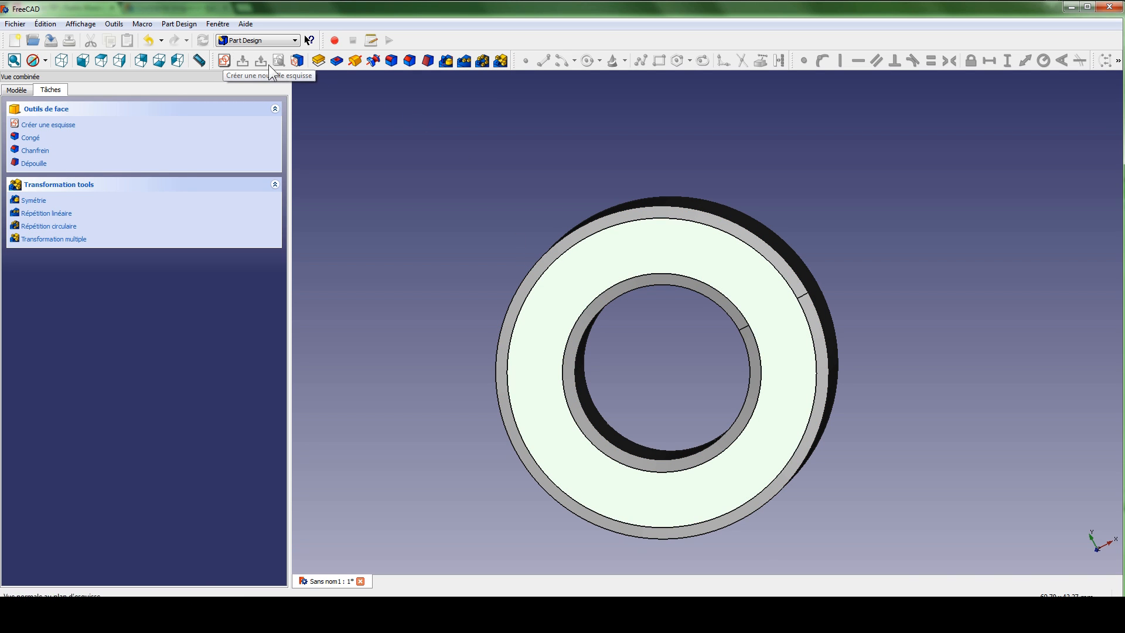
{"action": "left_click", "coordinate": [225, 62]}
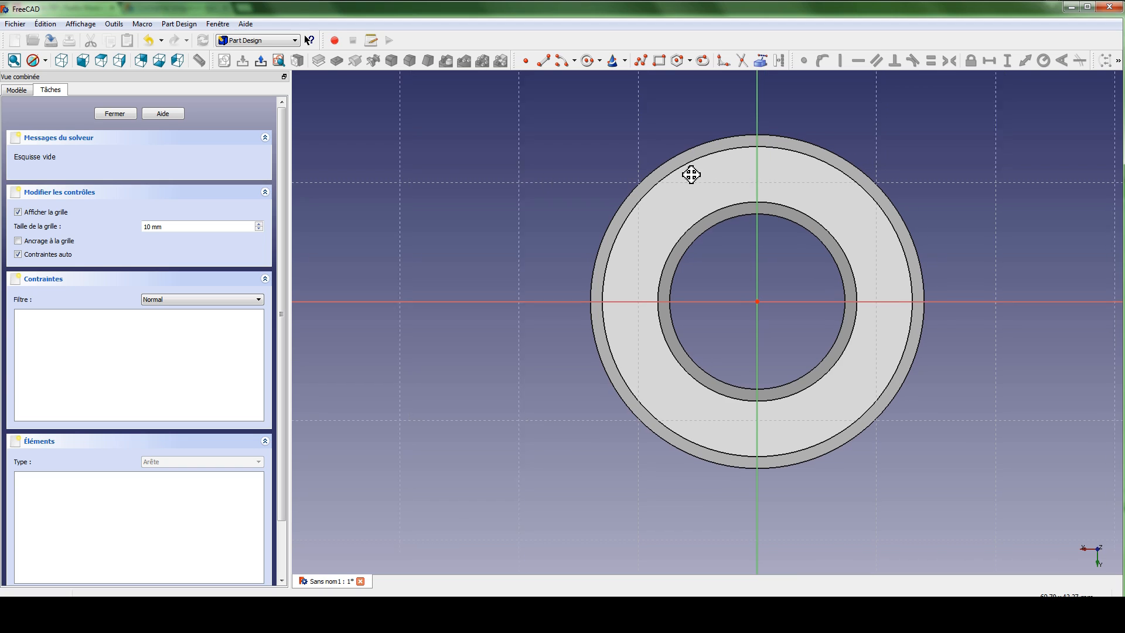
Draw a regular hexagon on the ring face, centred slightly off the sketch origin
{"action": "left_click", "coordinate": [690, 60]}
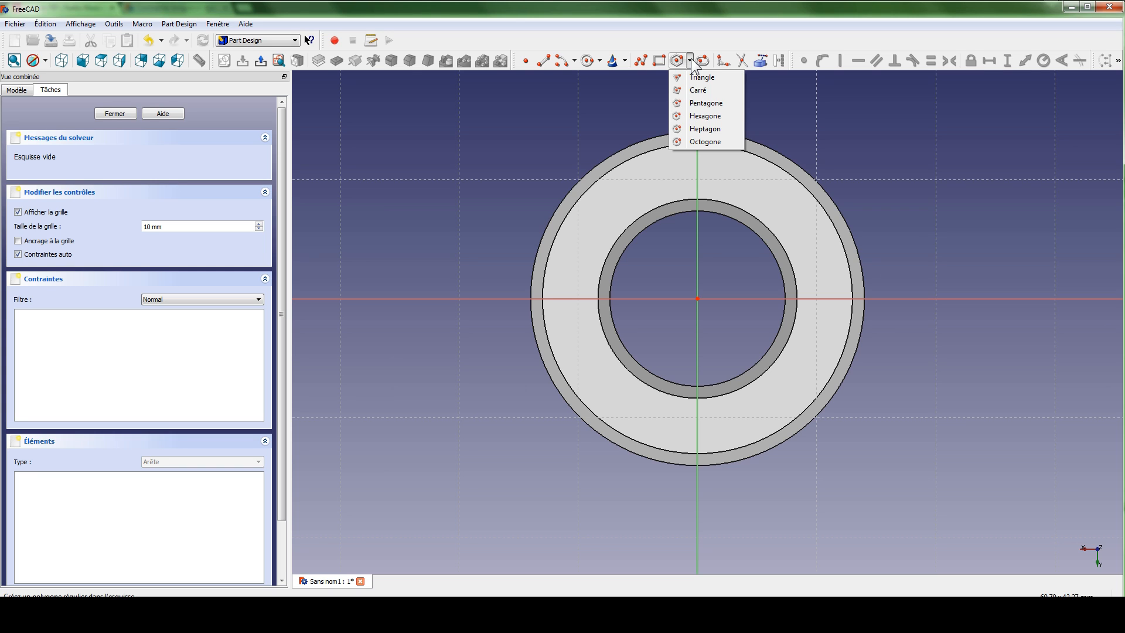
{"action": "left_click", "coordinate": [703, 116]}
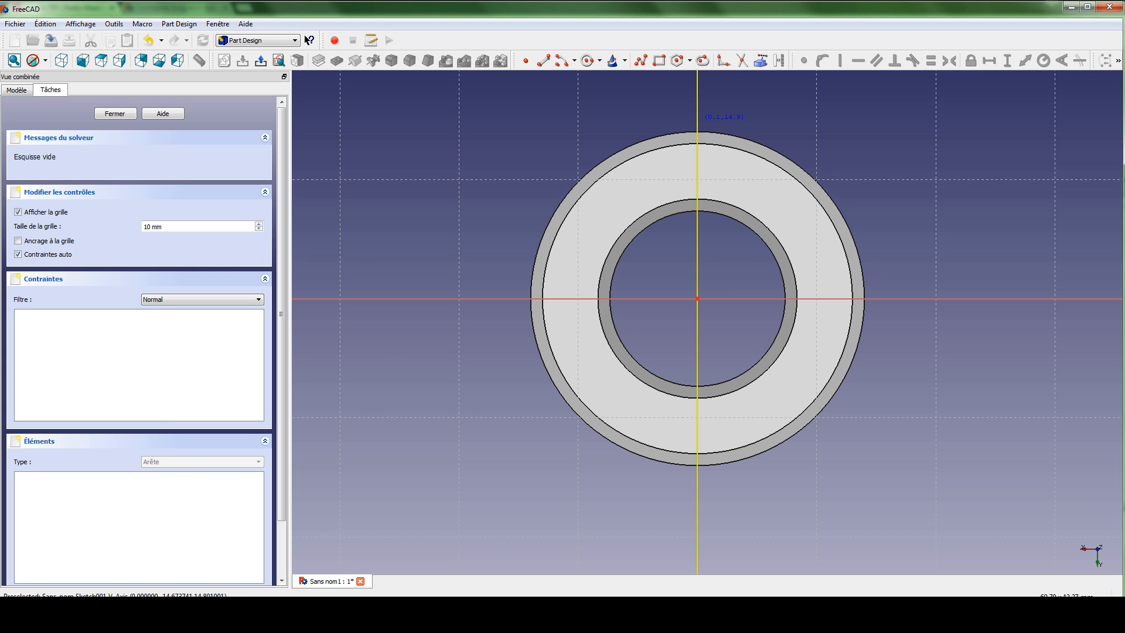
{"action": "left_click", "coordinate": [720, 264]}
{"action": "left_click", "coordinate": [774, 180]}
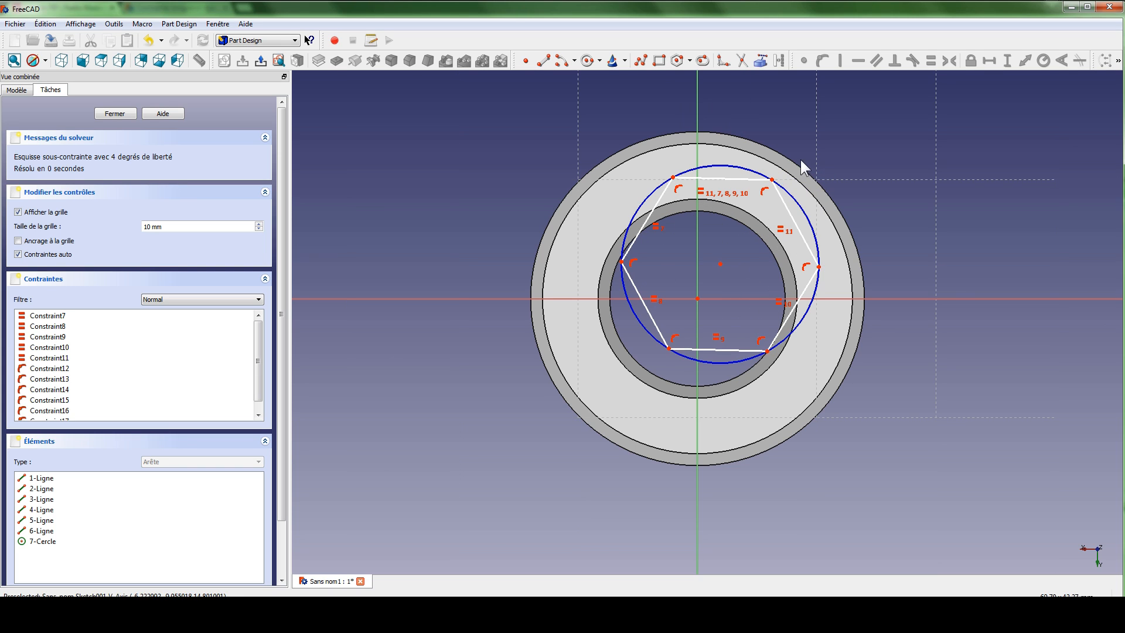
Constrain the hexagon's upper vertex onto the vertical axis and make its centre coincident with the sketch origin
{"action": "left_click", "coordinate": [697, 146]}
{"action": "left_click", "coordinate": [822, 60]}
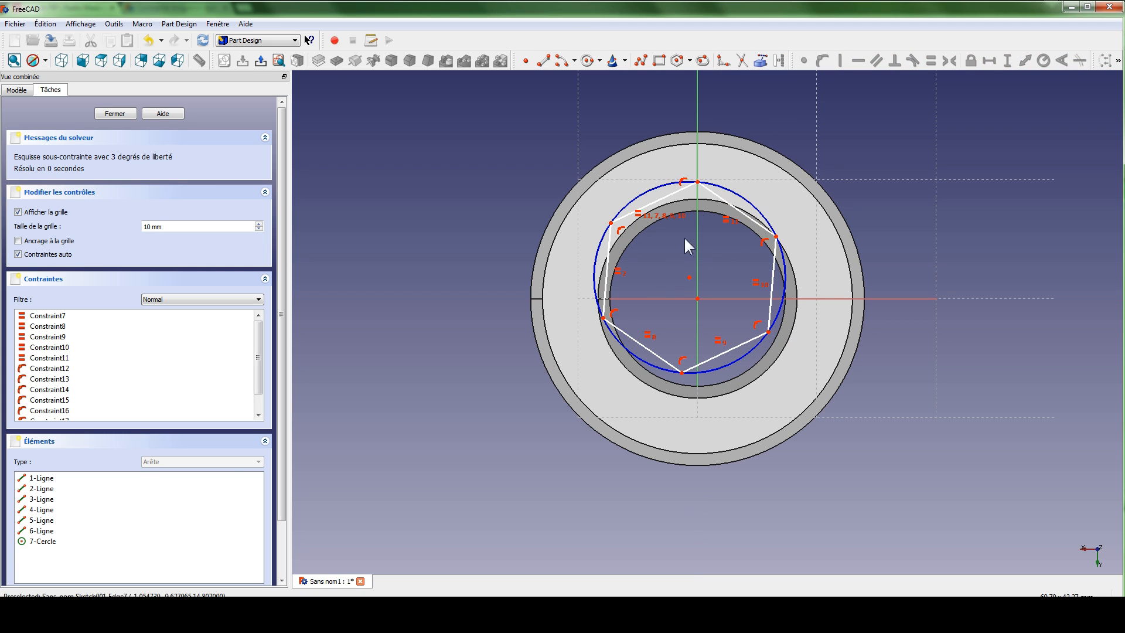
{"action": "left_click", "coordinate": [689, 277]}
{"action": "left_click", "coordinate": [698, 299]}
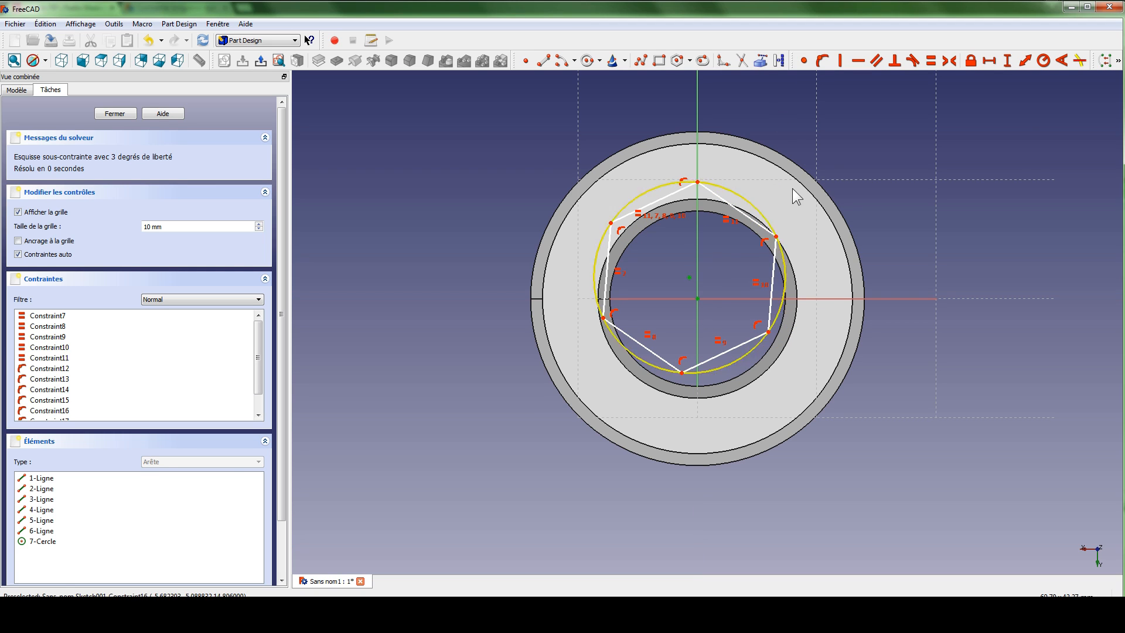
{"action": "left_click", "coordinate": [804, 61]}
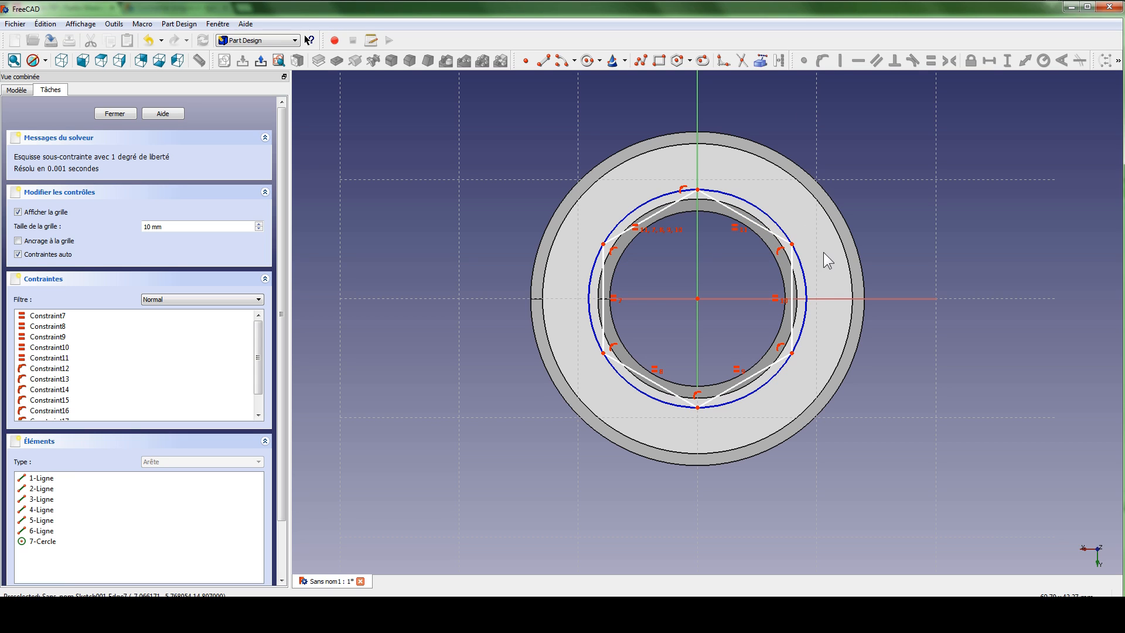
Constrain the horizontal distance between the hexagon's two lower side vertices to 24 mm across flats
{"action": "left_click", "coordinate": [603, 353]}
{"action": "left_click", "coordinate": [793, 353]}
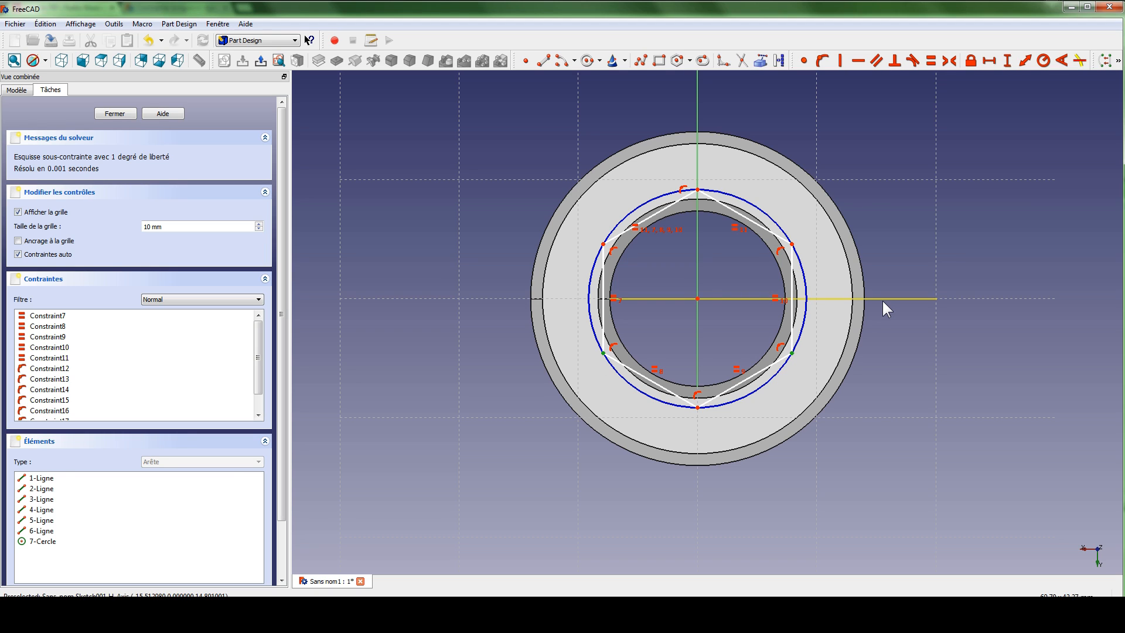
{"action": "left_click", "coordinate": [991, 61]}
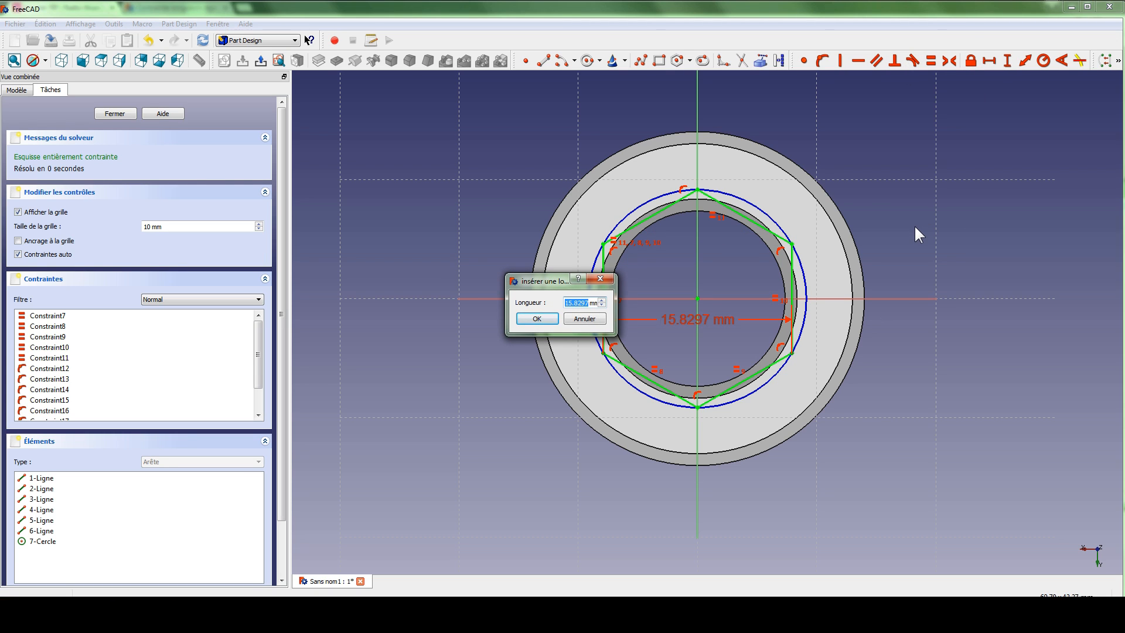
{"action": "type", "text": "24"}
{"action": "key", "text": "Return"}
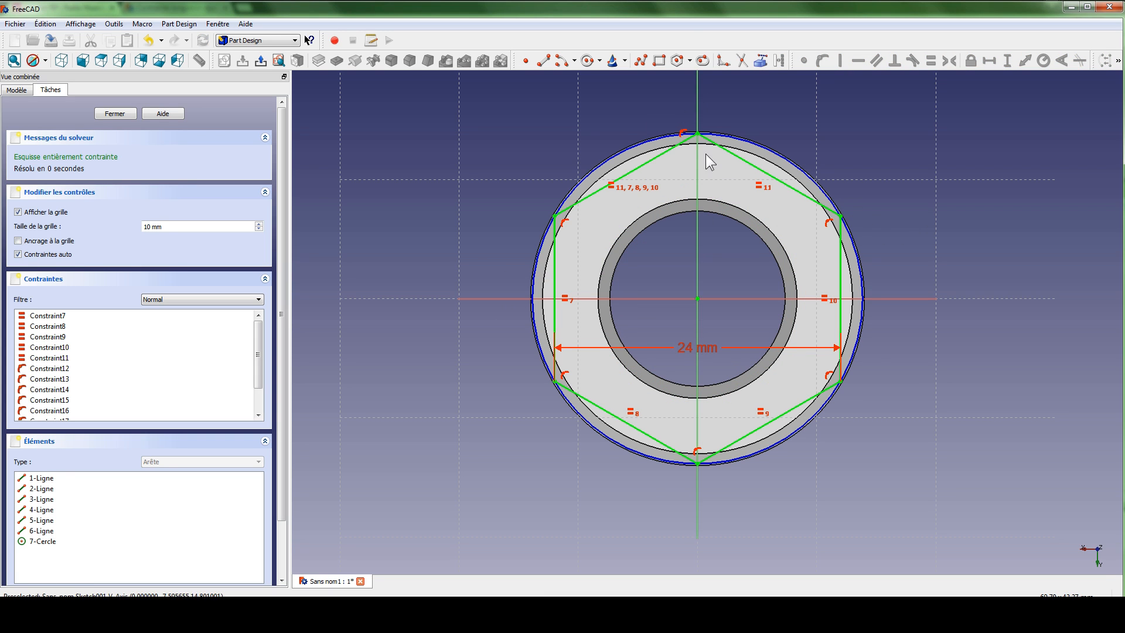
Draw a circle of about 20 mm radius centred on the sketch origin, enclosing the hexagon and the whole body
{"action": "mouse_move", "coordinate": [706, 153]}
{"action": "middle_mouse_down"}
{"action": "mouse_move", "coordinate": [647, 145]}
{"action": "mouse_move", "coordinate": [649, 164]}
{"action": "middle_mouse_up"}
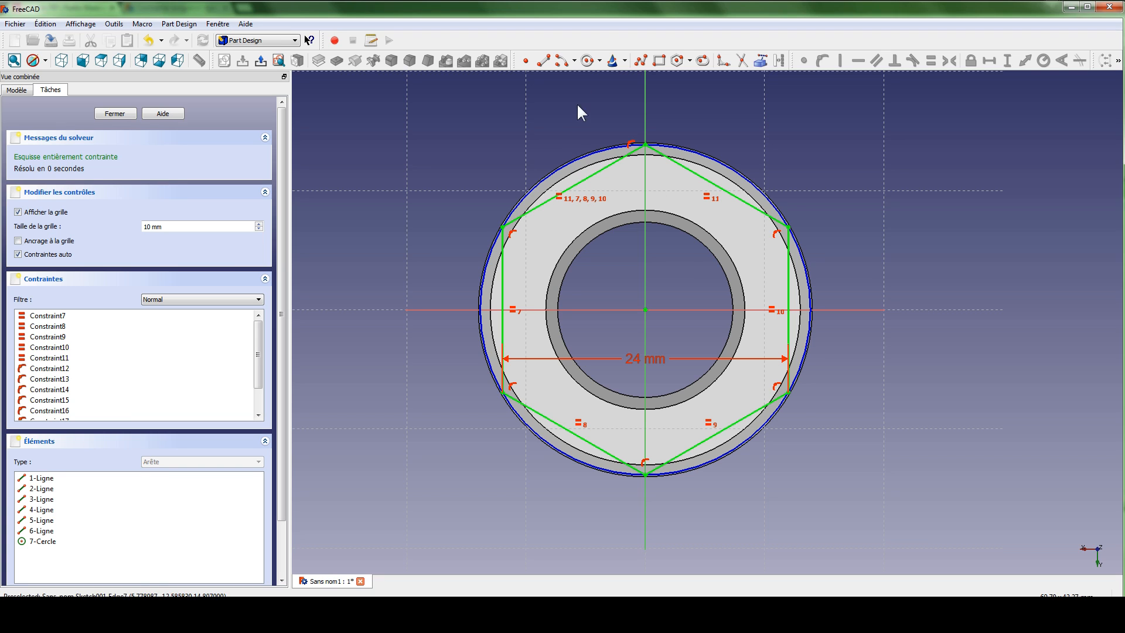
{"action": "left_click", "coordinate": [587, 61]}
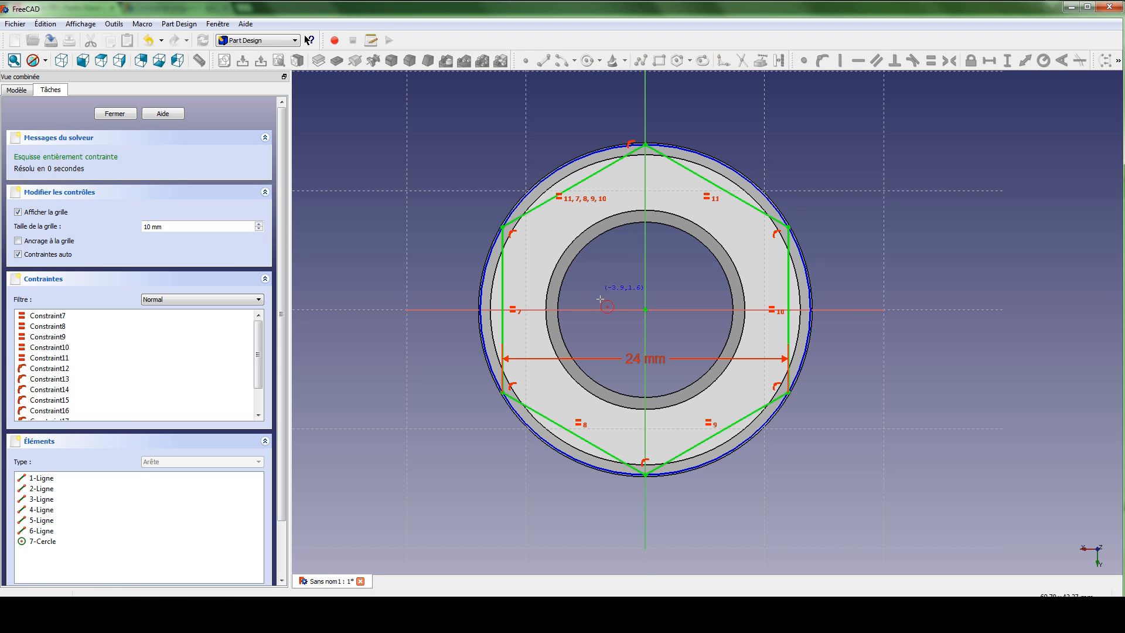
{"action": "left_click", "coordinate": [645, 308]}
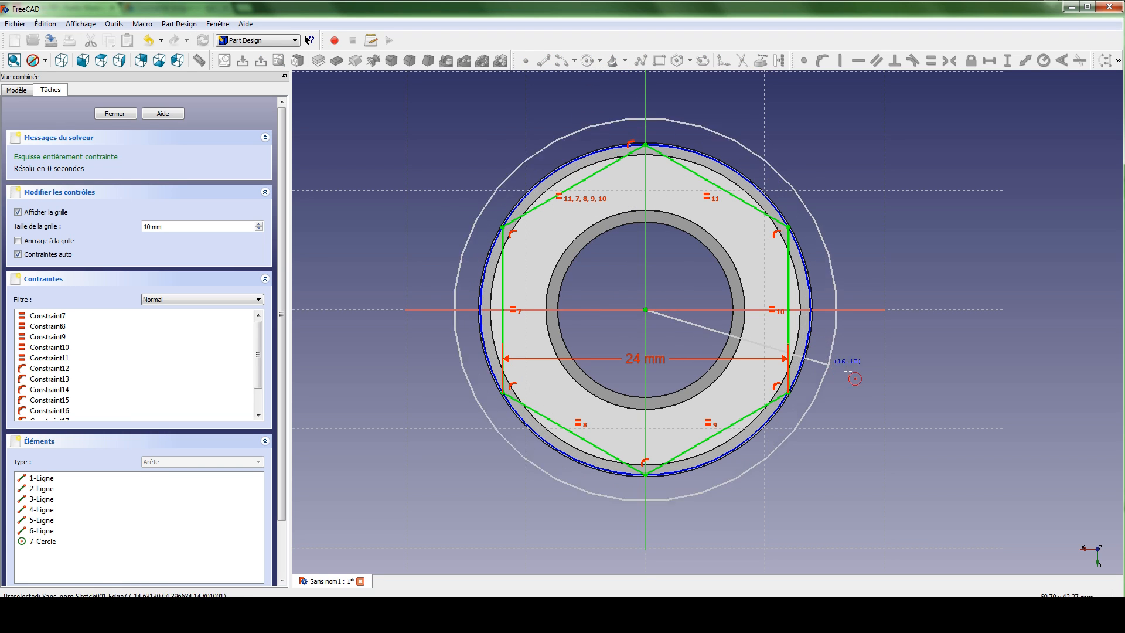
{"action": "left_click", "coordinate": [881, 388]}
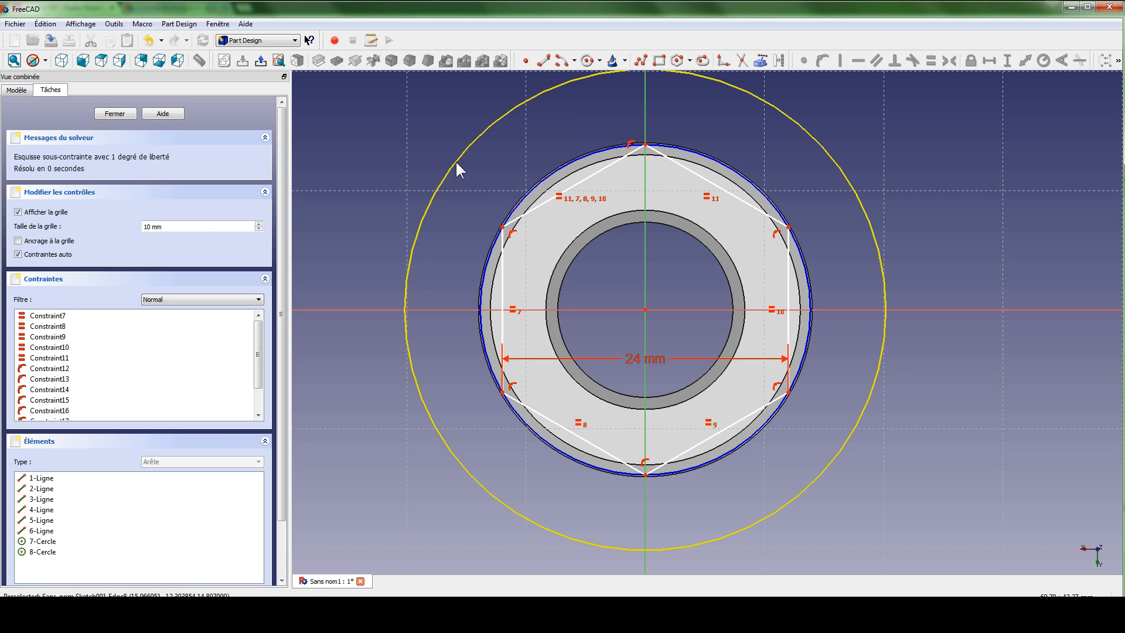
Shrink the enclosing circle slightly, then cut the nut's flats by pocketing the area between hexagon and circle to a 16 mm length
{"action": "mouse_move", "coordinate": [455, 160]}
{"action": "left_mouse_down"}
{"action": "mouse_move", "coordinate": [495, 188]}
{"action": "mouse_move", "coordinate": [460, 179]}
{"action": "left_mouse_up"}
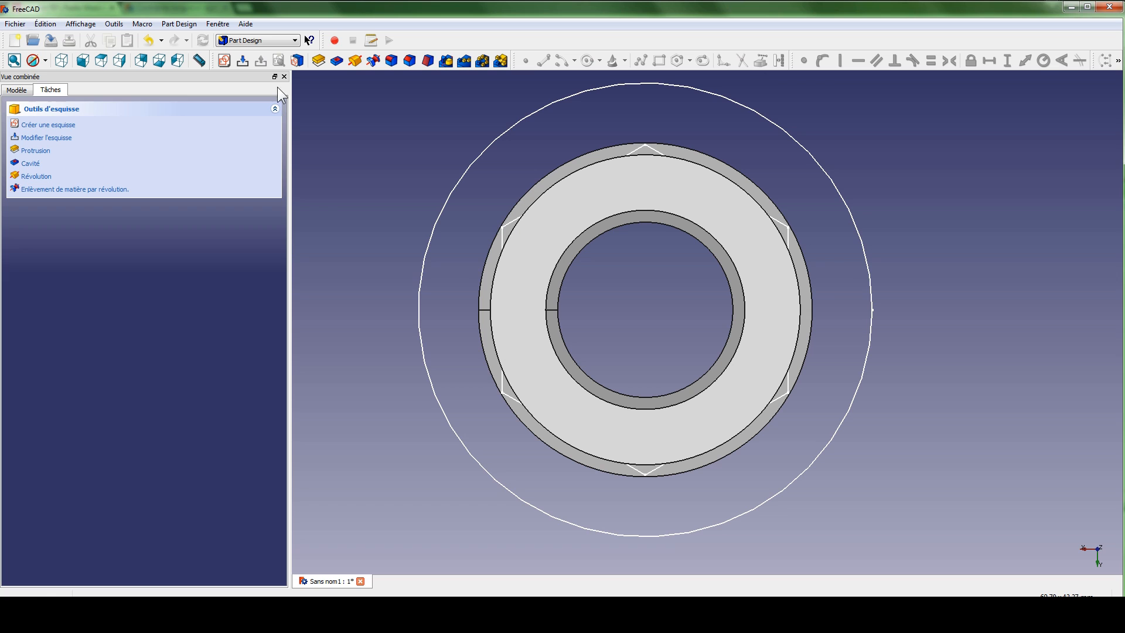
{"action": "left_click", "coordinate": [336, 60]}
{"action": "middle_click_drag", "start_coordinate": [623, 281], "coordinate": [595, 211]}
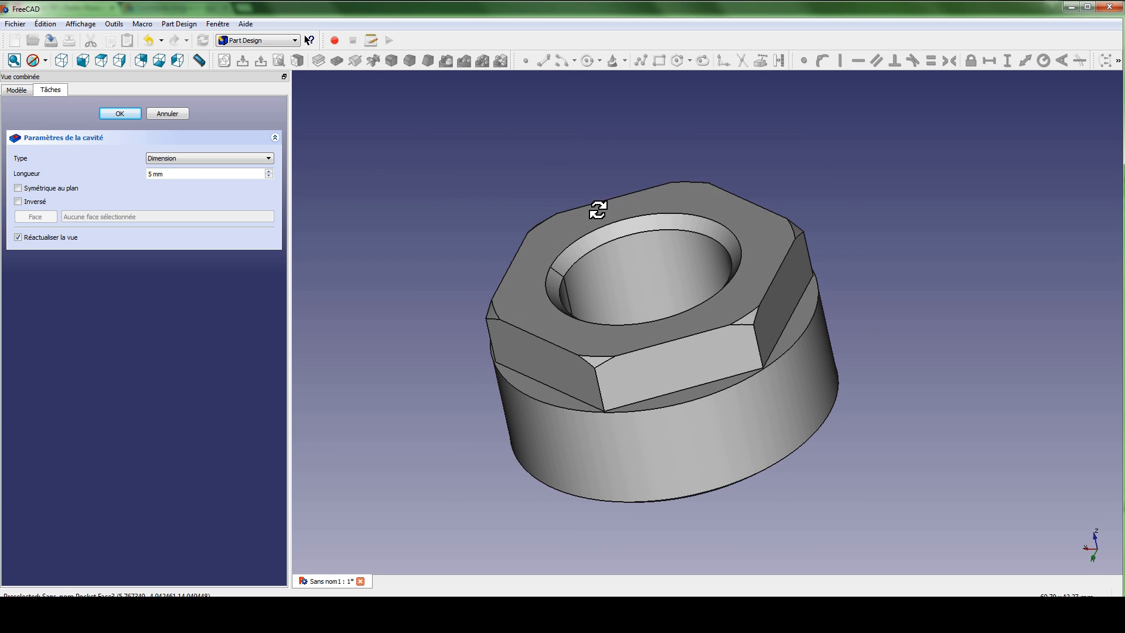
{"action": "left_click", "coordinate": [269, 172]}
{"action": "left_click", "coordinate": [269, 172]}
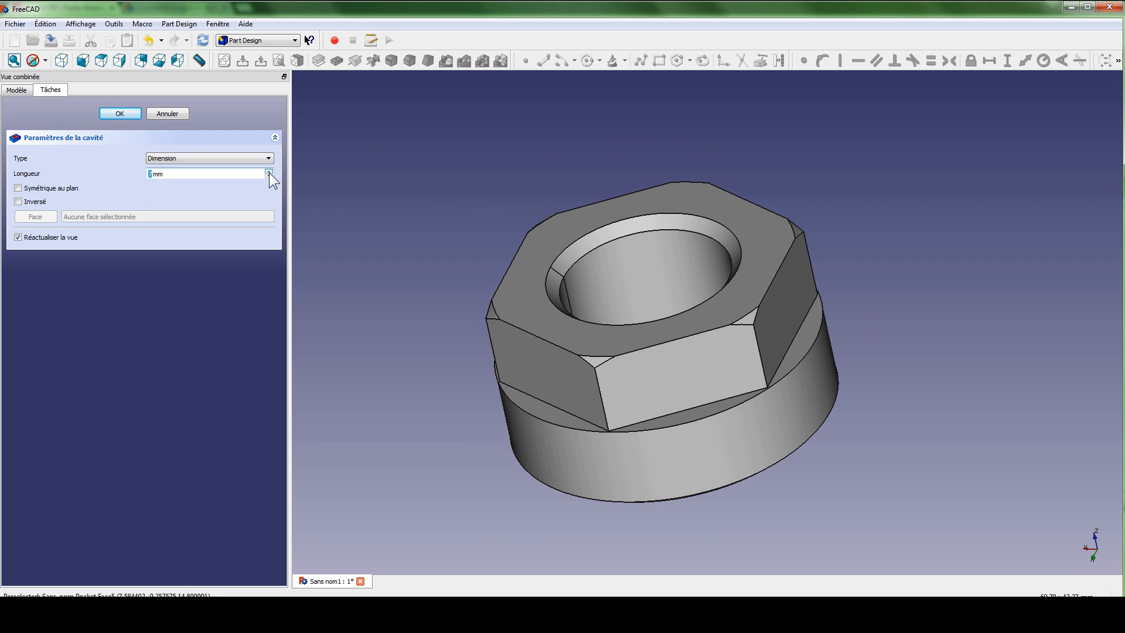
{"action": "left_click", "coordinate": [269, 172]}
{"action": "left_click", "coordinate": [269, 172]}
{"action": "left_click", "coordinate": [268, 172]}
{"action": "left_click", "coordinate": [269, 172]}
{"action": "left_click", "coordinate": [269, 173]}
{"action": "left_click", "coordinate": [269, 173]}
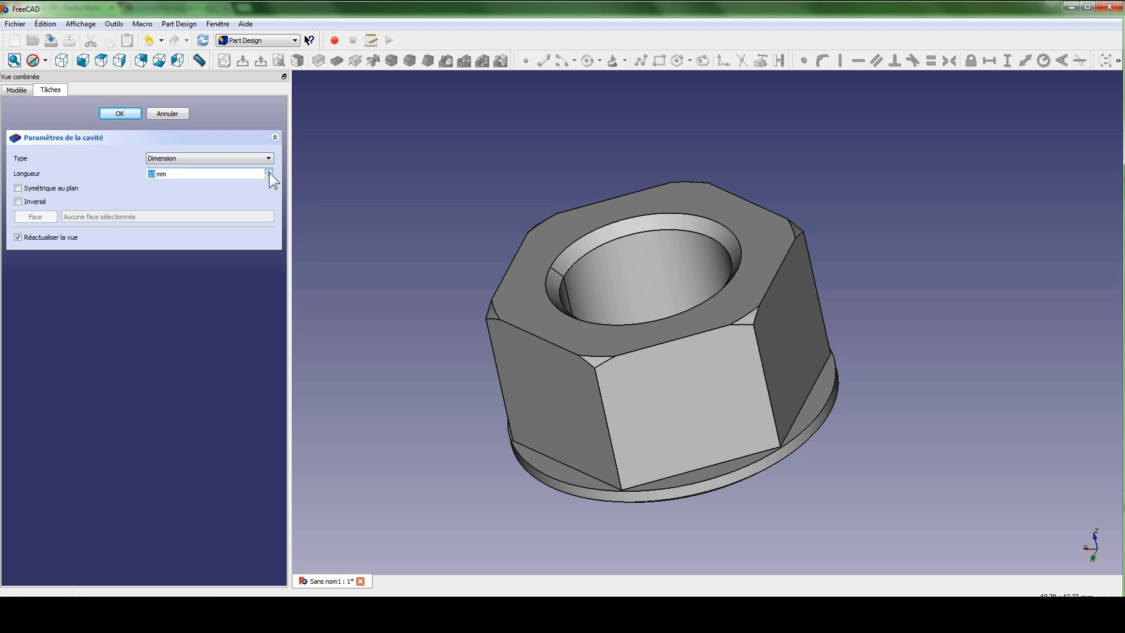
{"action": "left_click", "coordinate": [269, 172]}
{"action": "left_click", "coordinate": [269, 172]}
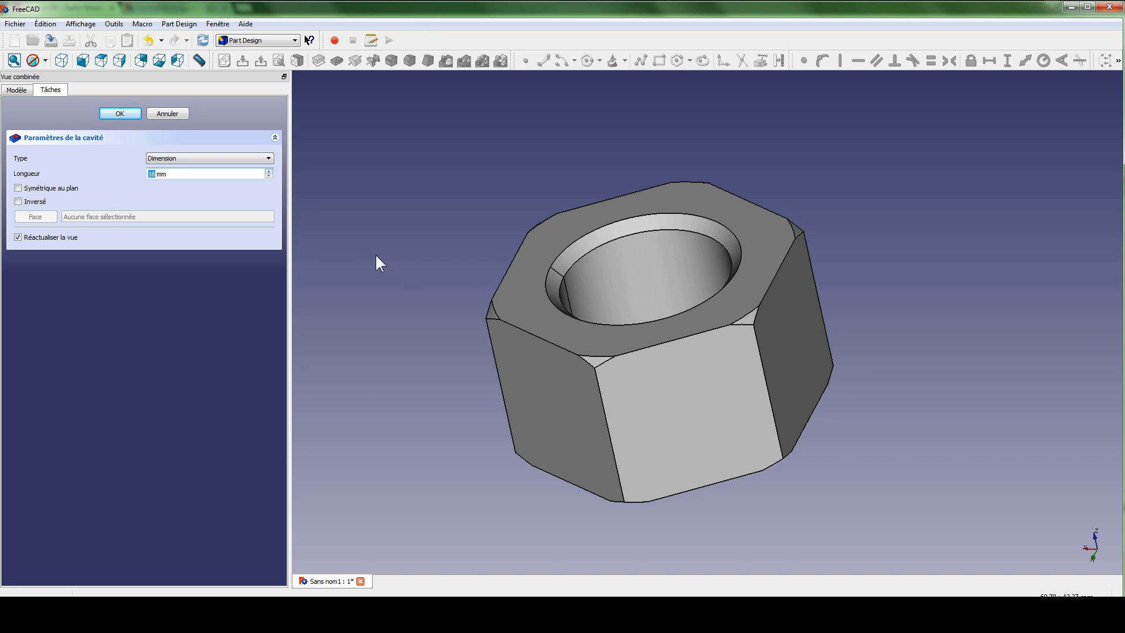
{"action": "left_click", "coordinate": [139, 114]}
In the Part workbench, create a right-handed helix primitive with 2 mm pitch, 20 mm height and 8 mm radius
{"action": "middle_click_drag", "start_coordinate": [504, 301], "coordinate": [564, 224]}
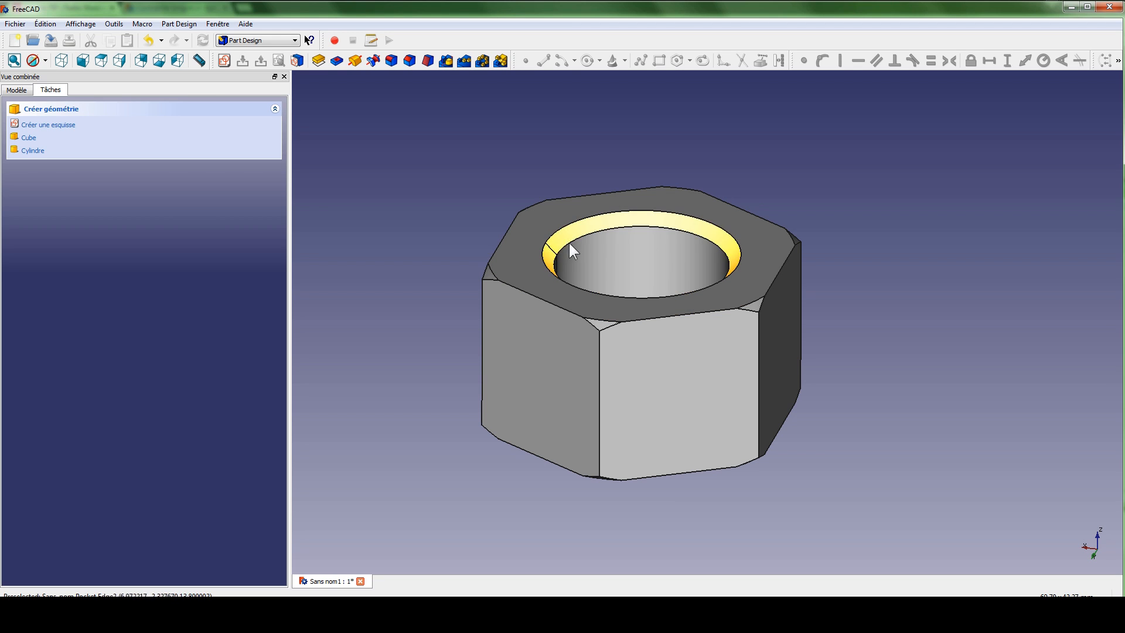
{"action": "middle_click_drag", "start_coordinate": [493, 272], "coordinate": [487, 270]}
{"action": "middle_click_drag", "start_coordinate": [588, 392], "coordinate": [645, 295]}
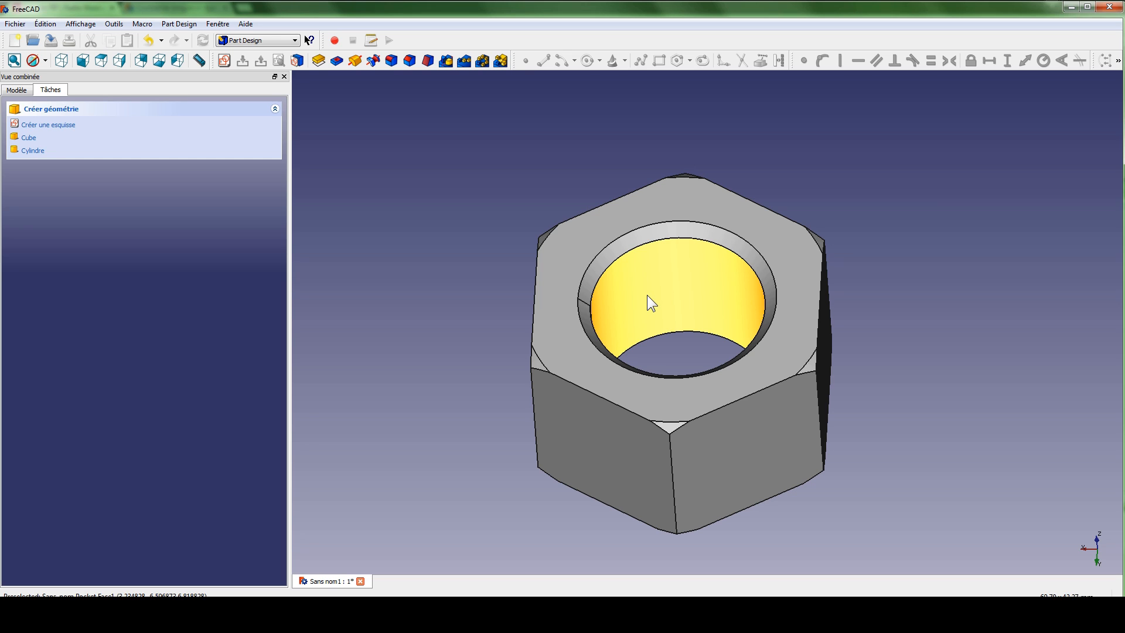
{"action": "mouse_move", "coordinate": [653, 315]}
{"action": "middle_mouse_down"}
{"action": "mouse_move", "coordinate": [653, 281]}
{"action": "mouse_move", "coordinate": [652, 315]}
{"action": "middle_mouse_up"}
{"action": "left_click", "coordinate": [290, 41]}
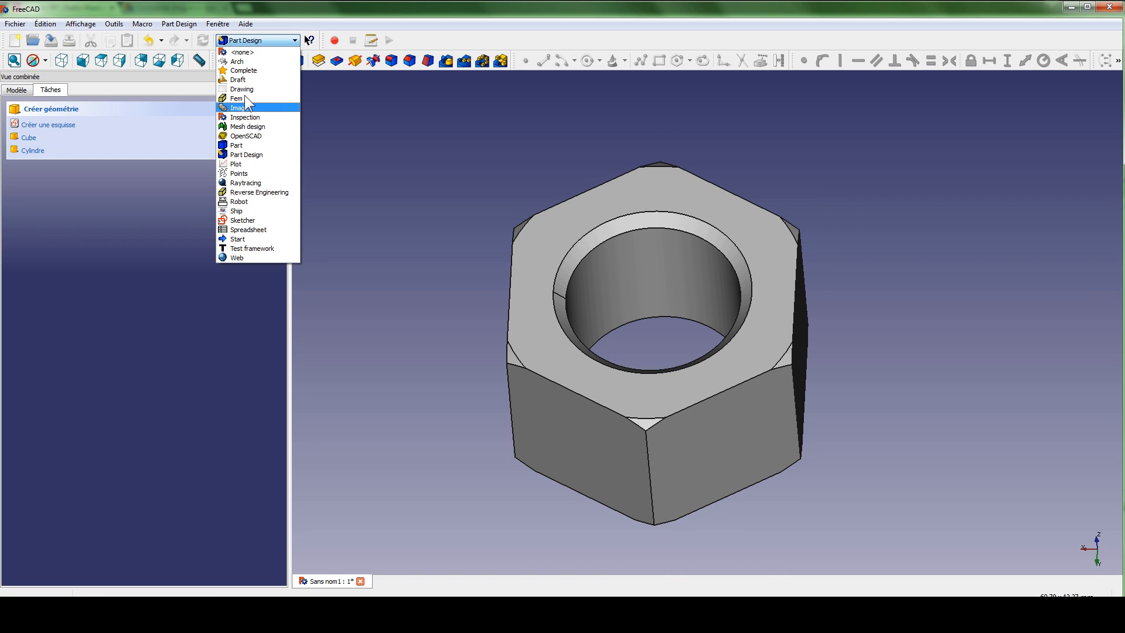
{"action": "left_click", "coordinate": [243, 152]}
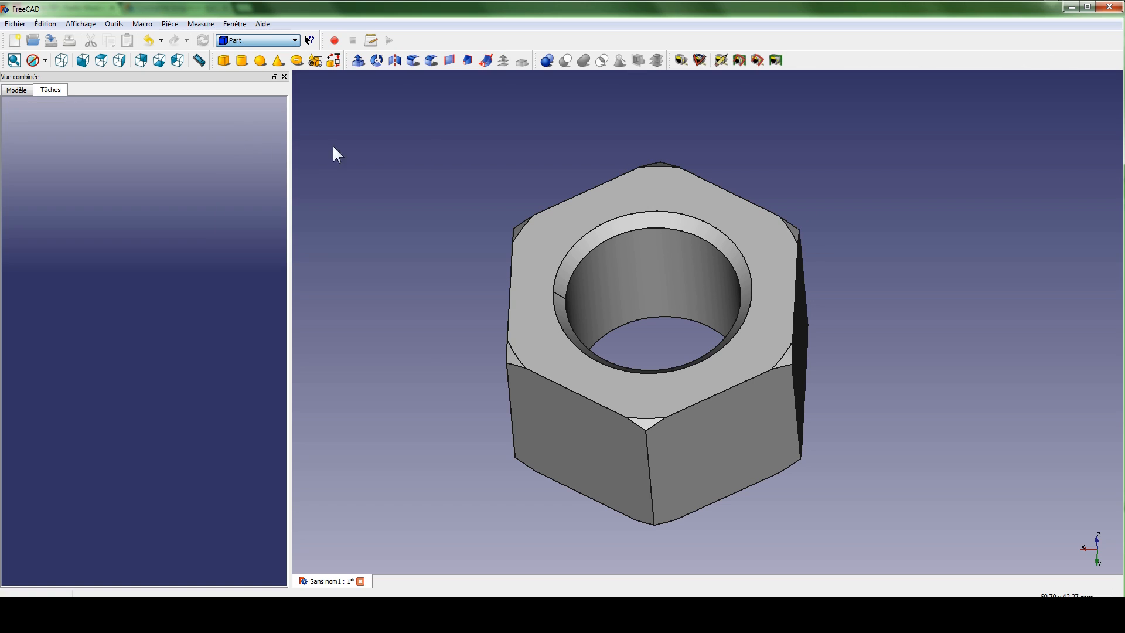
{"action": "left_click", "coordinate": [315, 61]}
{"action": "left_click", "coordinate": [87, 158]}
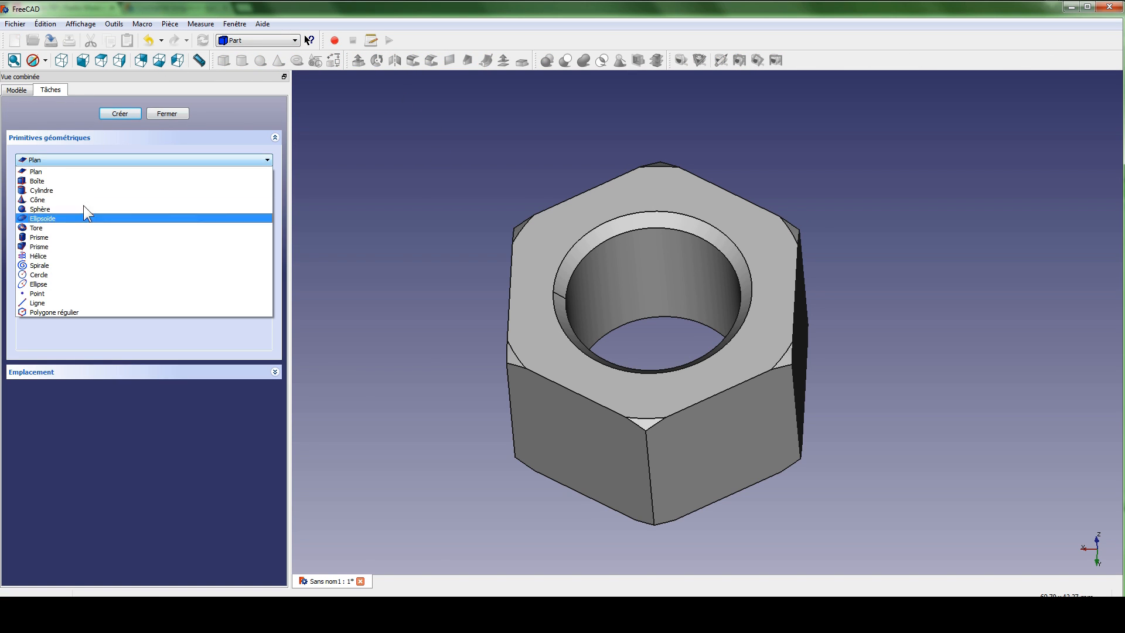
{"action": "left_click", "coordinate": [80, 258]}
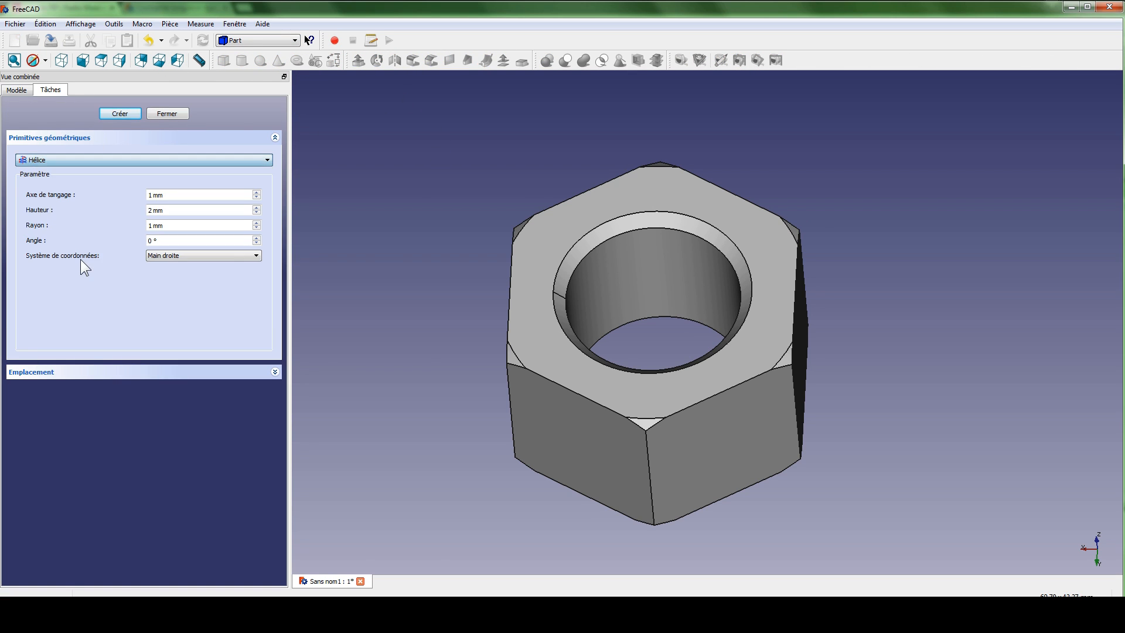
{"action": "double_click", "coordinate": [154, 209]}
{"action": "left_click", "coordinate": [198, 225]}
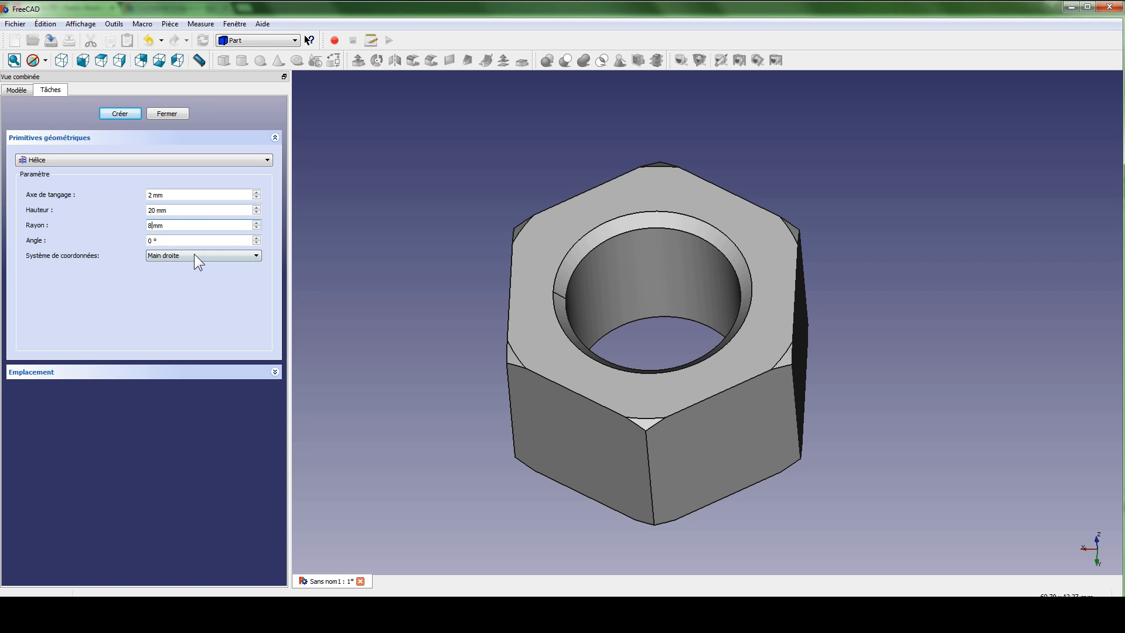
{"action": "left_click", "coordinate": [120, 113]}
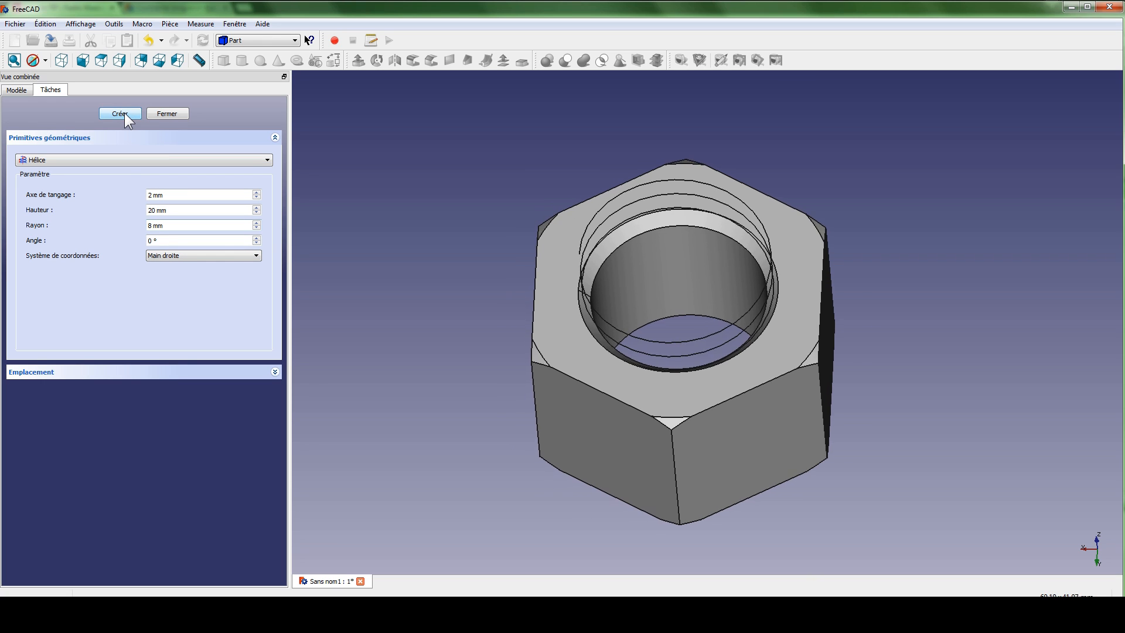
Set the helix's placement translation to -2 mm in Z so it extends past both ends of the nut
{"action": "middle_click_drag", "start_coordinate": [643, 334], "coordinate": [694, 187]}
{"action": "left_click", "coordinate": [16, 89]}
{"action": "left_click", "coordinate": [51, 157]}
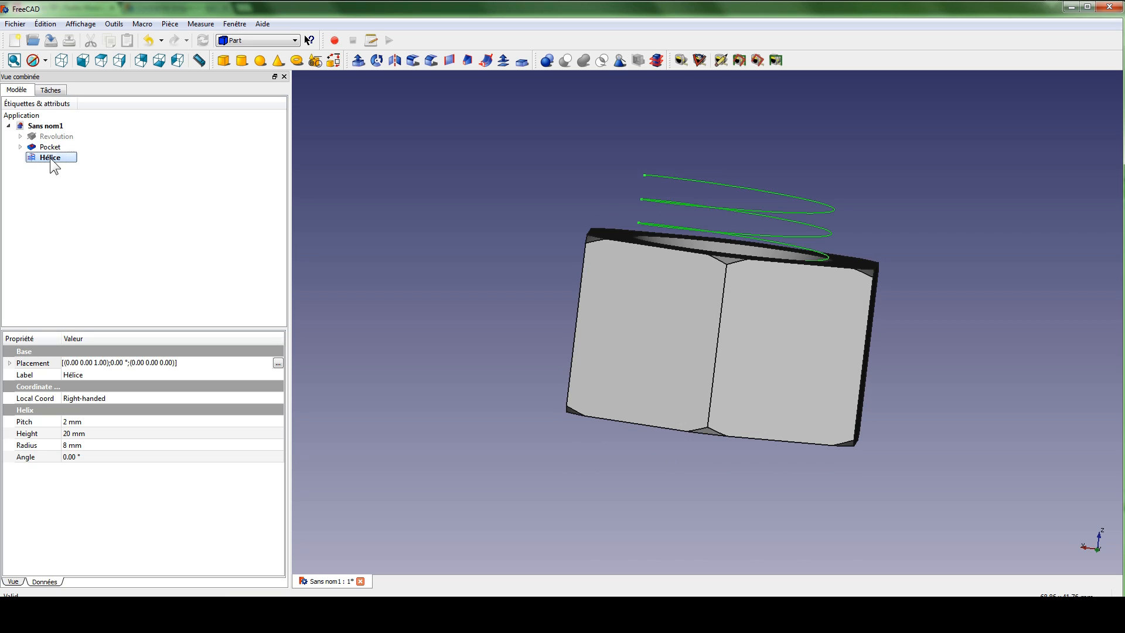
{"action": "left_click", "coordinate": [278, 363]}
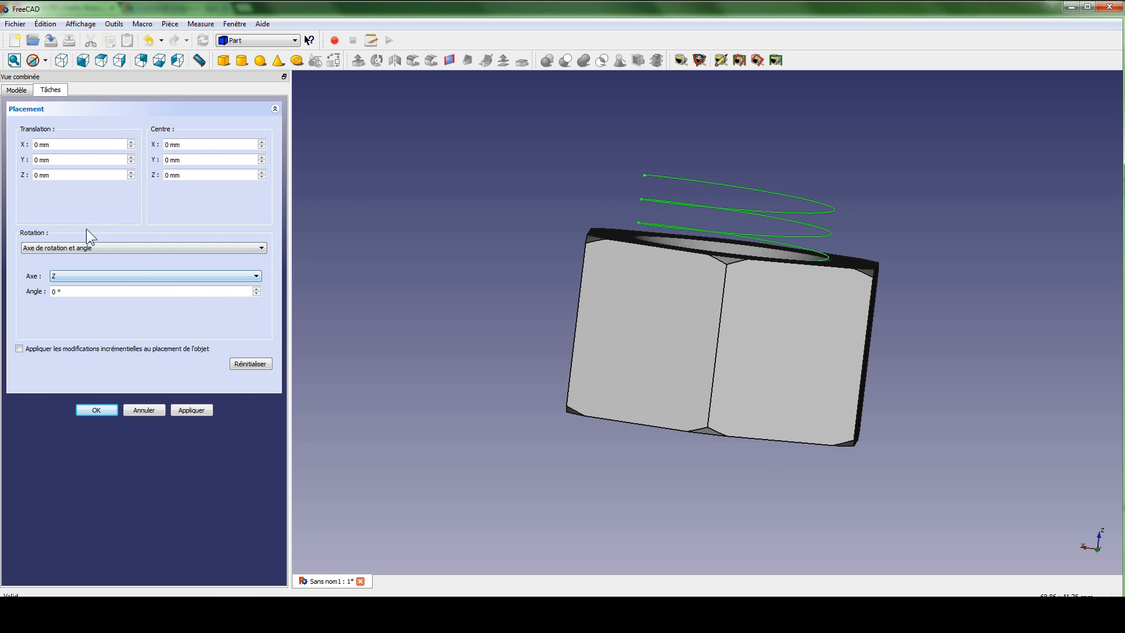
{"action": "left_click", "coordinate": [132, 176]}
{"action": "left_click", "coordinate": [132, 177]}
{"action": "left_click", "coordinate": [131, 176]}
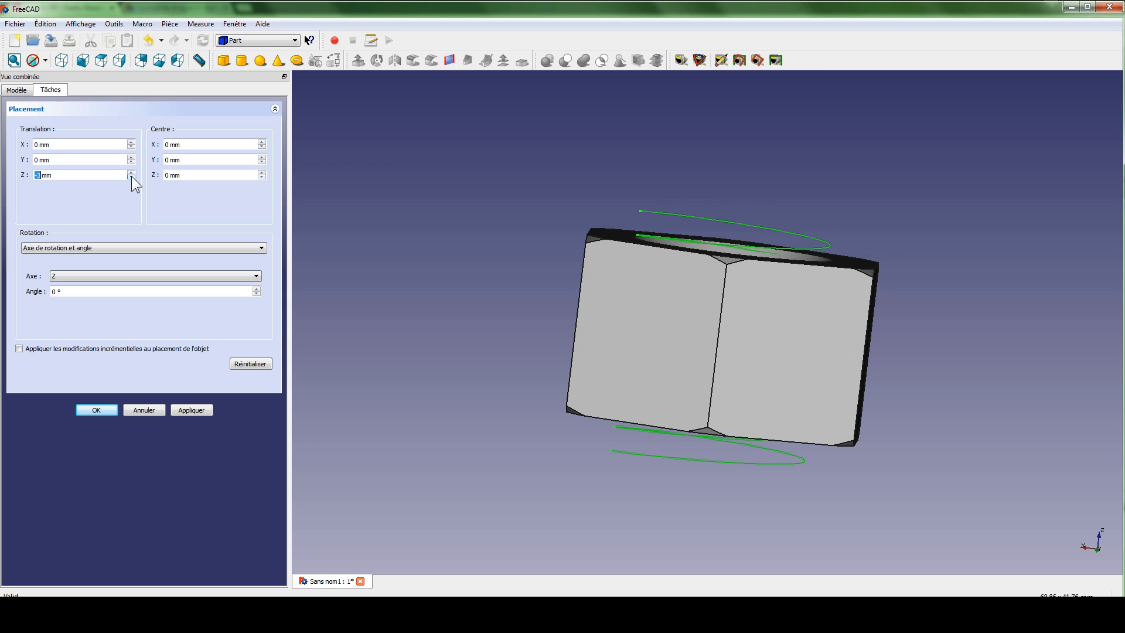
{"action": "left_click", "coordinate": [131, 173]}
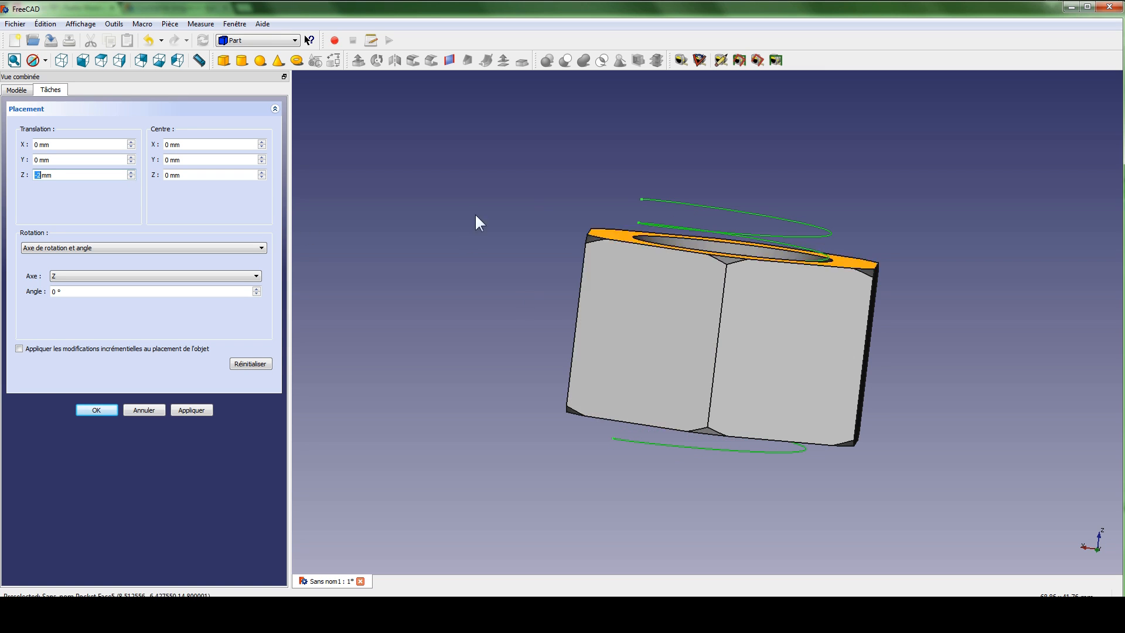
{"action": "middle_click_drag", "start_coordinate": [630, 297], "coordinate": [681, 432]}
{"action": "middle_click_drag", "start_coordinate": [693, 276], "coordinate": [656, 367]}
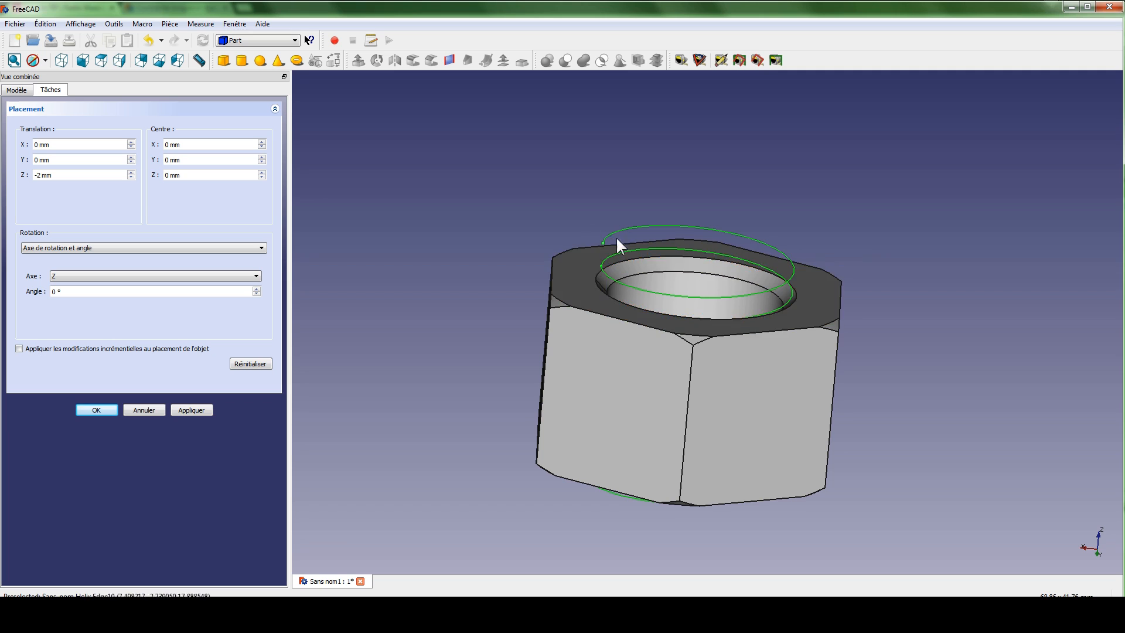
{"action": "left_click", "coordinate": [197, 406]}
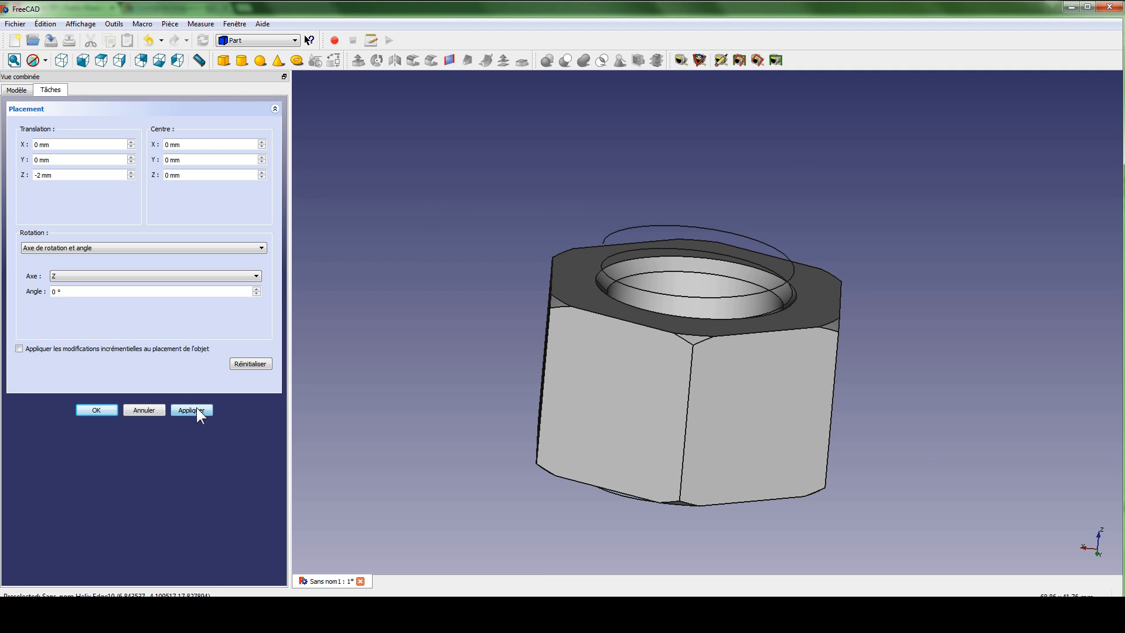
{"action": "left_click", "coordinate": [111, 408]}
Hide the pocketed nut body so that only the helix is displayed
{"action": "mouse_move", "coordinate": [494, 316]}
{"action": "middle_mouse_down"}
{"action": "mouse_move", "coordinate": [508, 243]}
{"action": "mouse_move", "coordinate": [497, 302]}
{"action": "middle_mouse_up"}
{"action": "left_click", "coordinate": [59, 147]}
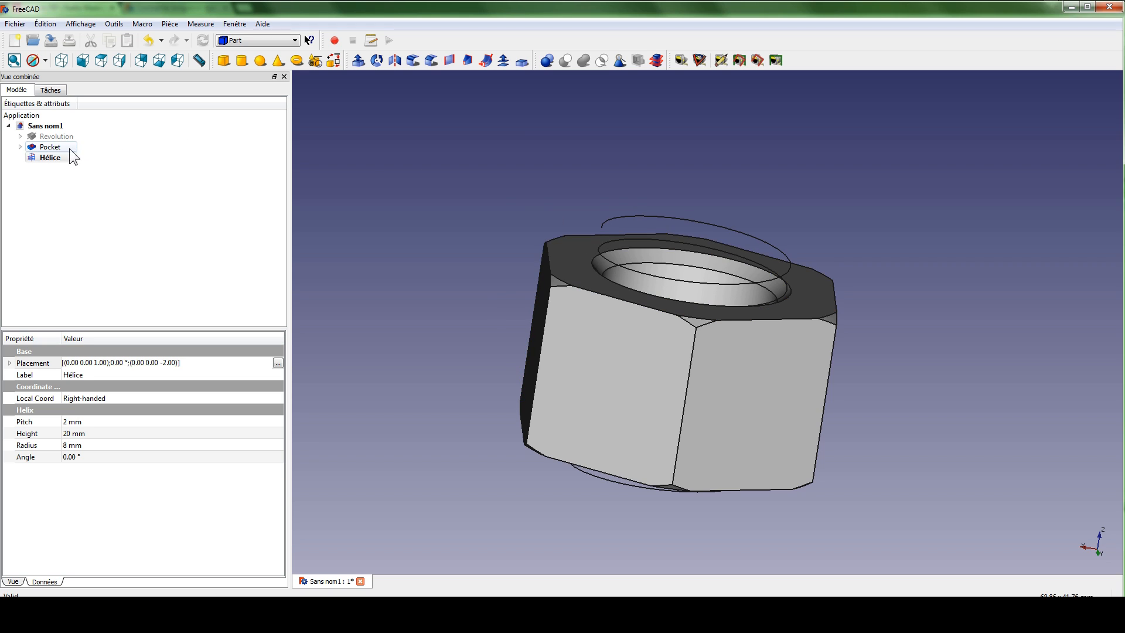
{"action": "key", "text": "space"}
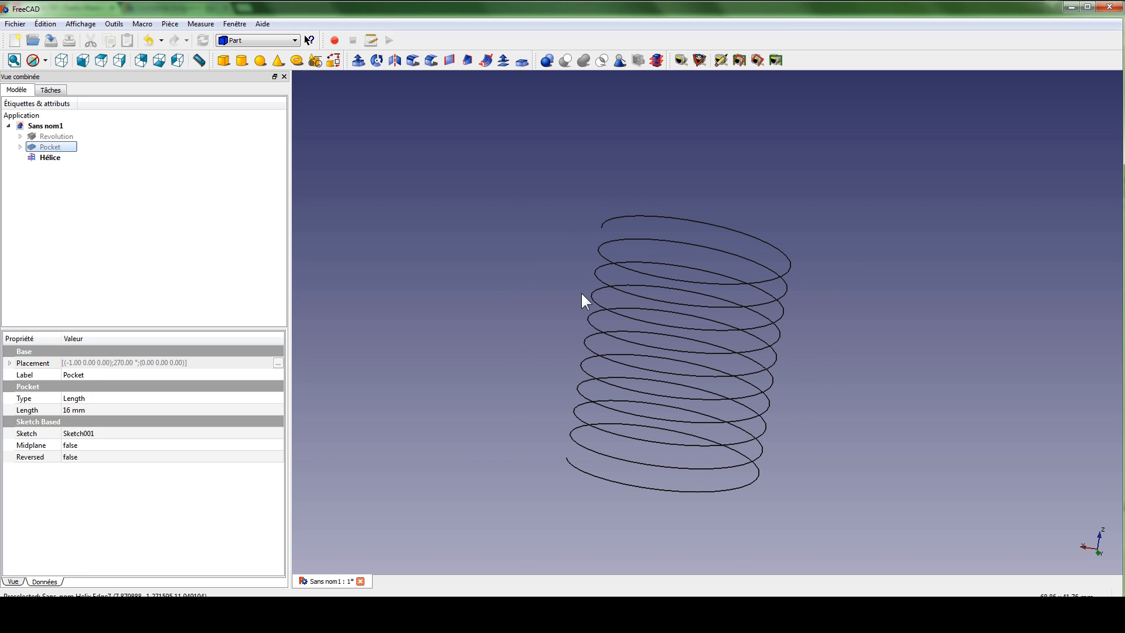
Return to the Part Design workbench and create a new sketch on the YZ plane
{"action": "left_click", "coordinate": [263, 39]}
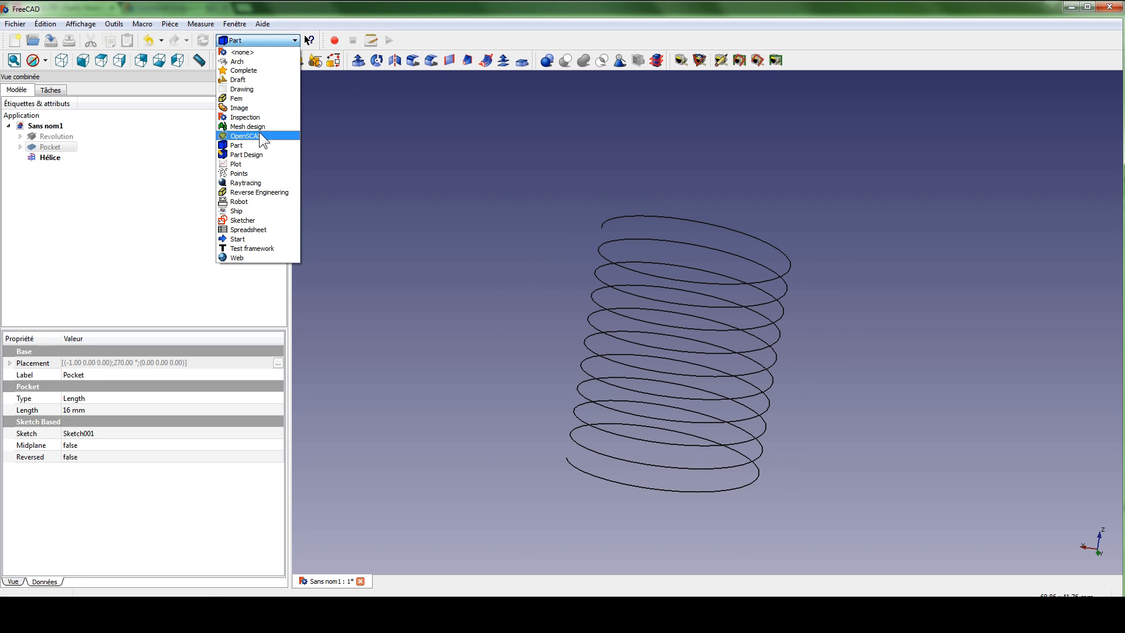
{"action": "left_click", "coordinate": [252, 155]}
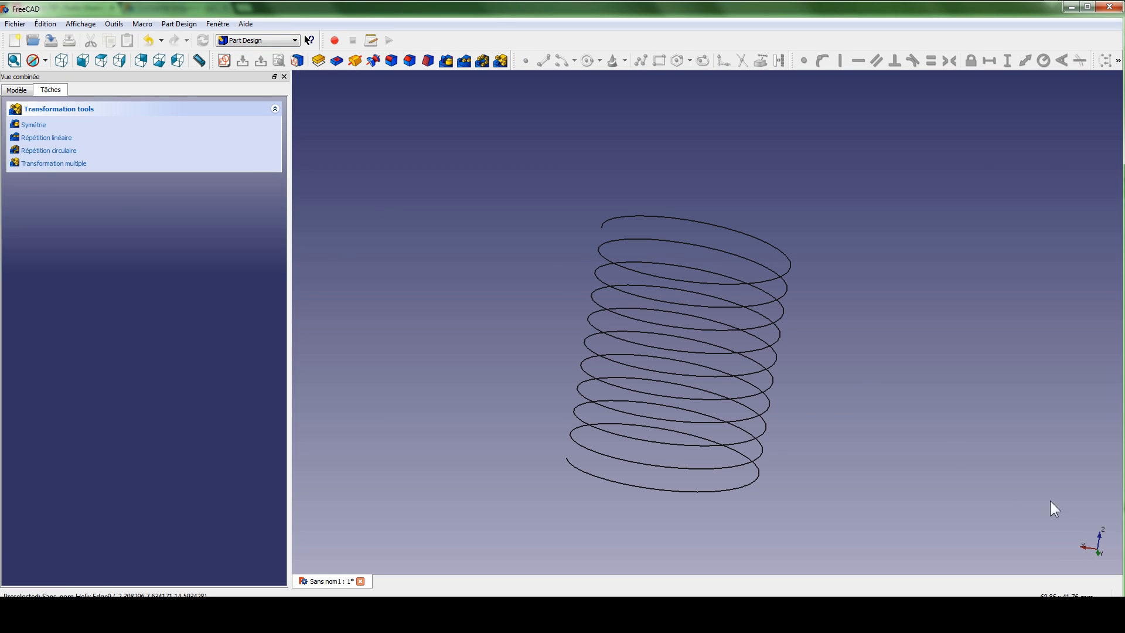
{"action": "middle_click_drag", "start_coordinate": [824, 413], "coordinate": [814, 403]}
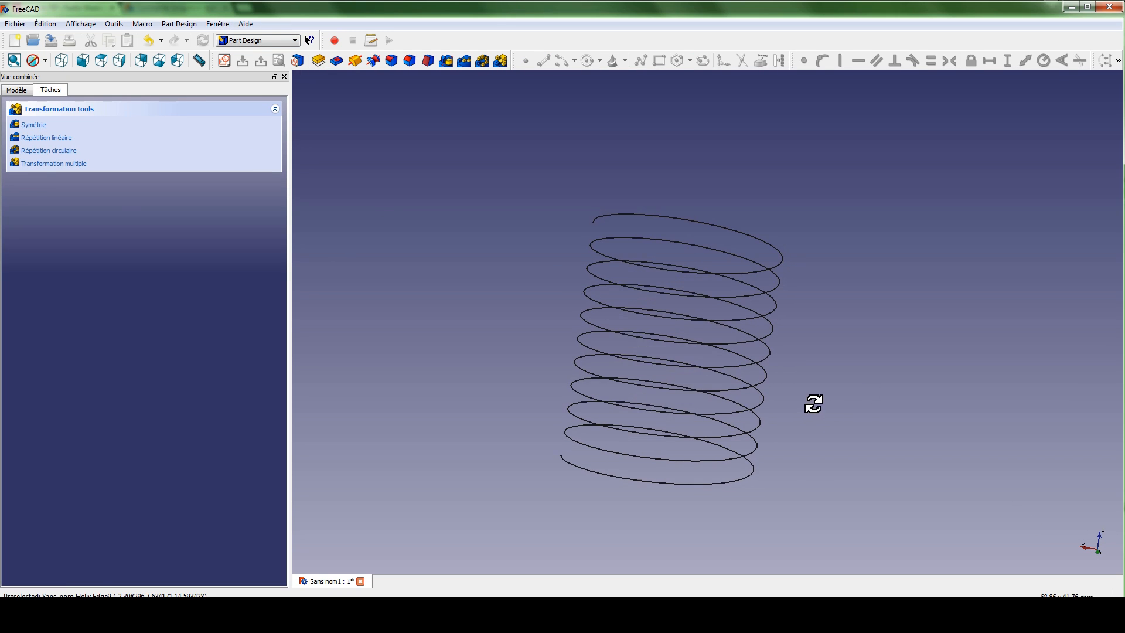
{"action": "left_click", "coordinate": [223, 60]}
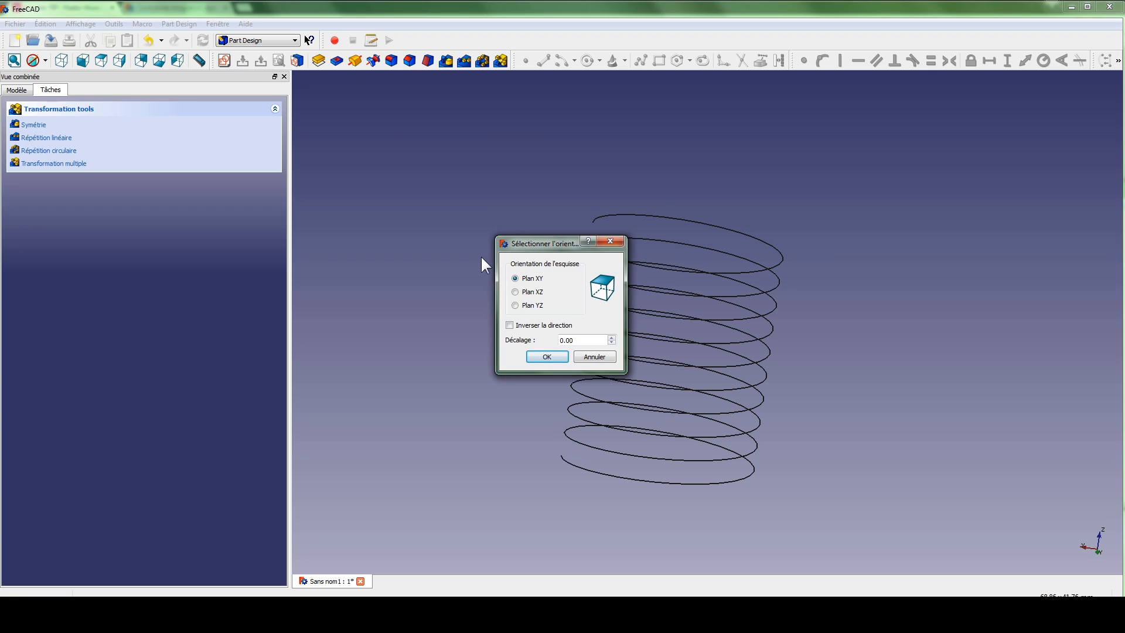
{"action": "left_click", "coordinate": [515, 305]}
{"action": "left_click", "coordinate": [546, 356]}
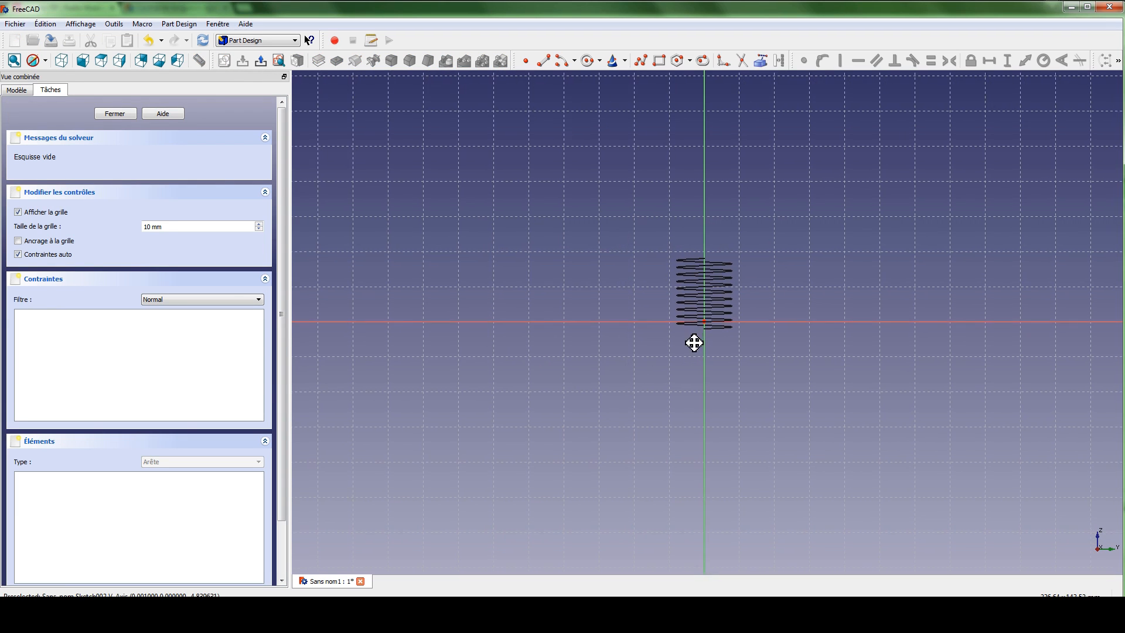
{"action": "scroll", "coordinate": [693, 343], "scroll_direction": "up", "scroll_amount": 10}
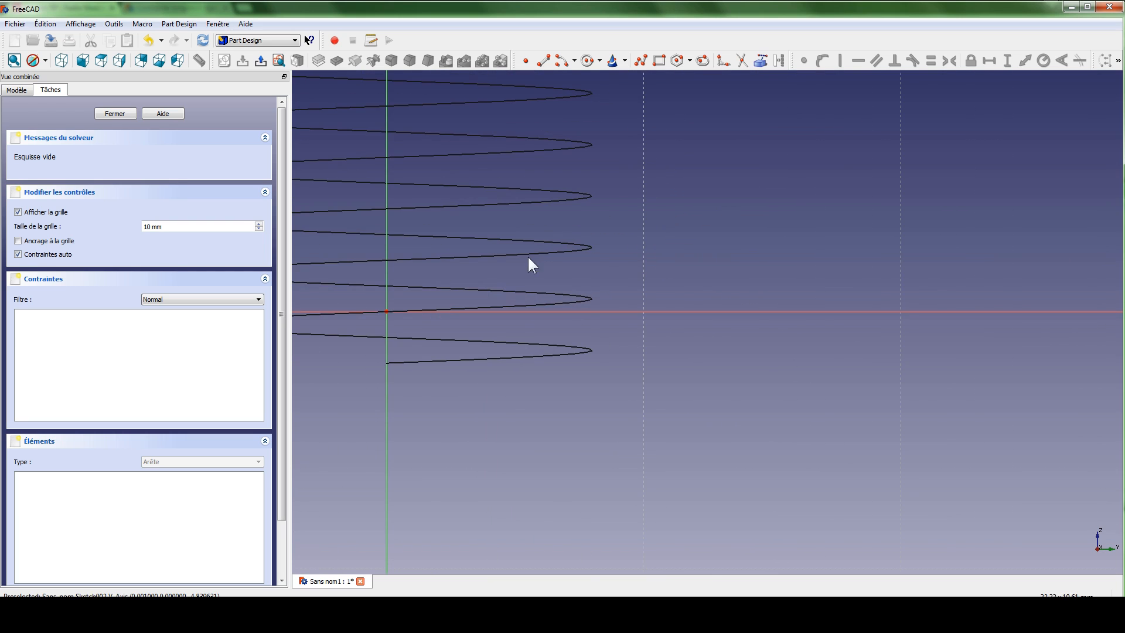
{"action": "scroll", "coordinate": [586, 264], "scroll_direction": "down", "scroll_amount": 6}
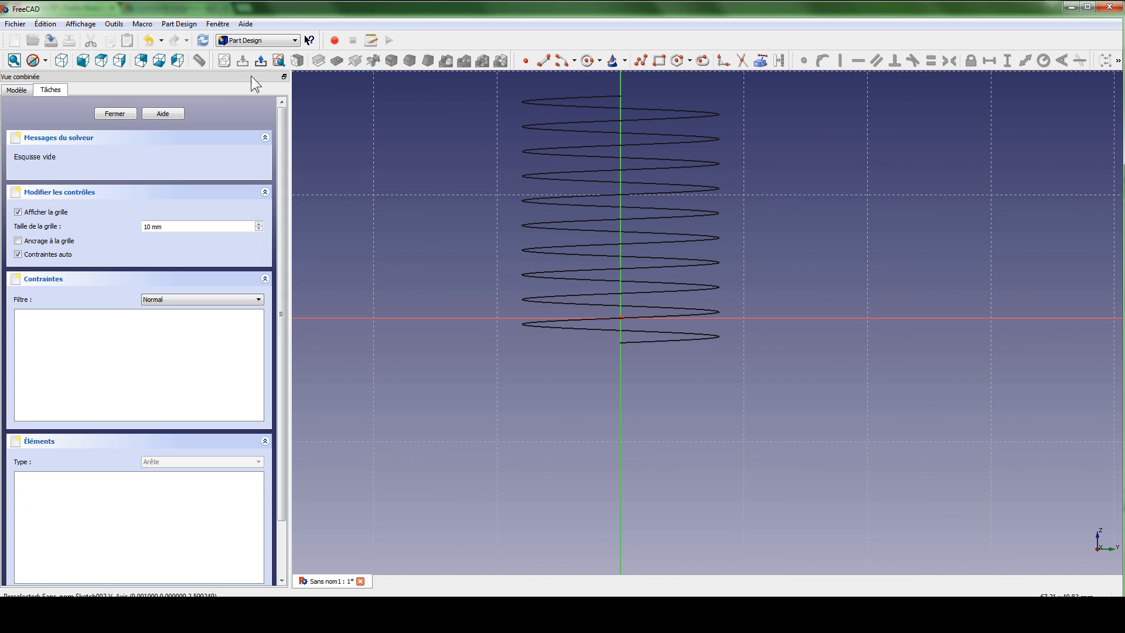
Leave and reopen the empty sketch, and examine how its plane lies relative to the helix from several angles
{"action": "left_click", "coordinate": [260, 59]}
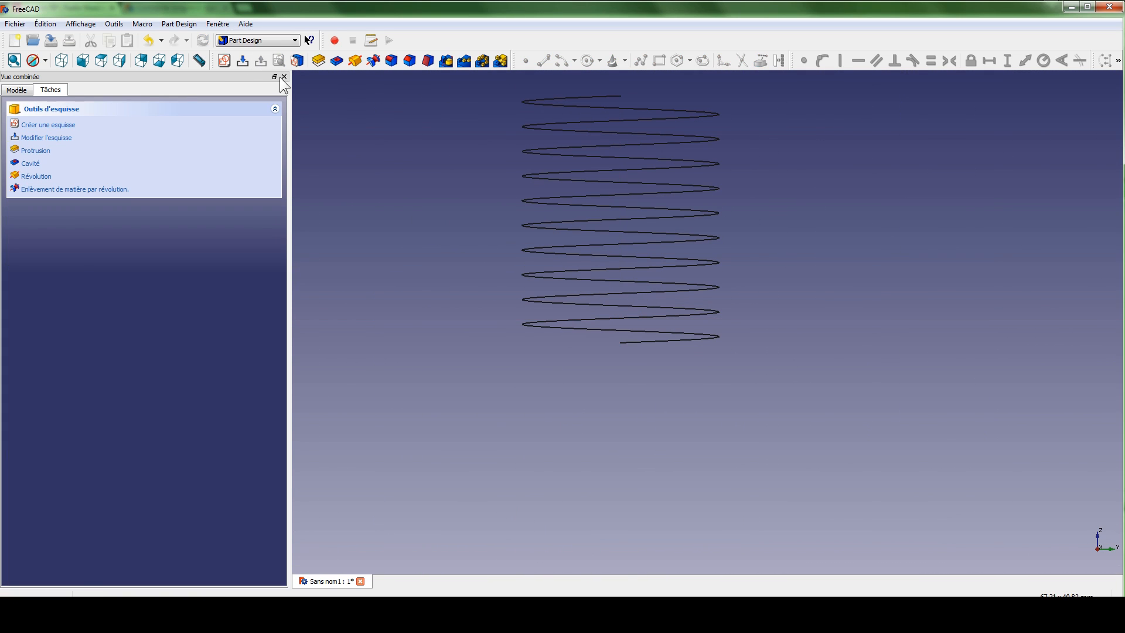
{"action": "left_click", "coordinate": [17, 91]}
{"action": "double_click", "coordinate": [48, 170]}
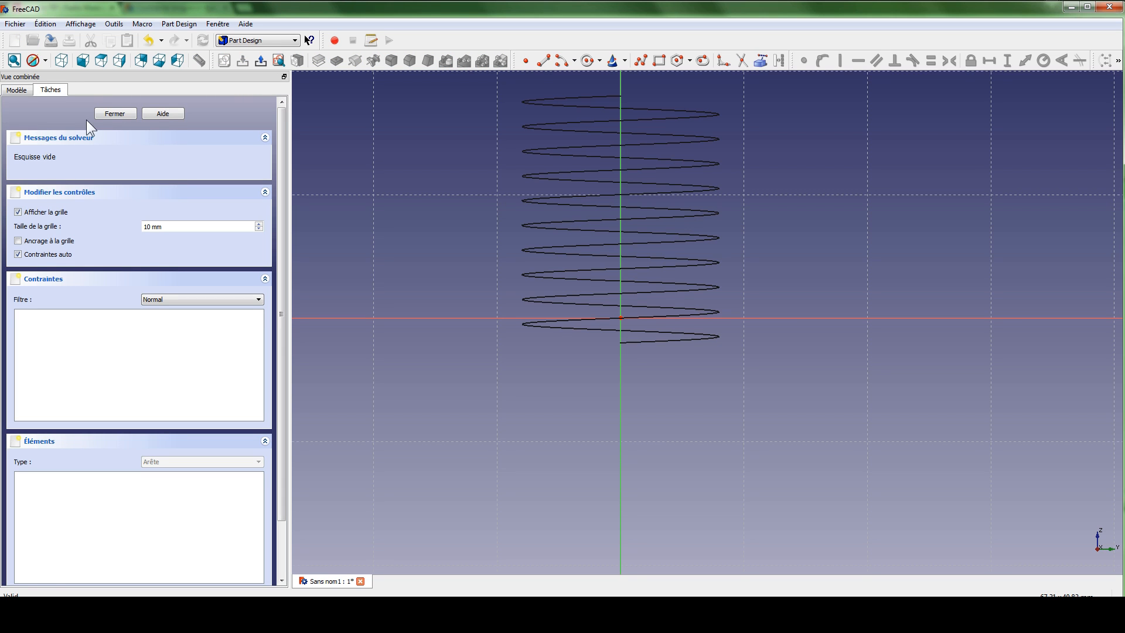
{"action": "left_click", "coordinate": [116, 114]}
{"action": "middle_click_drag", "start_coordinate": [515, 253], "coordinate": [797, 297]}
{"action": "middle_click_drag", "start_coordinate": [879, 406], "coordinate": [665, 307]}
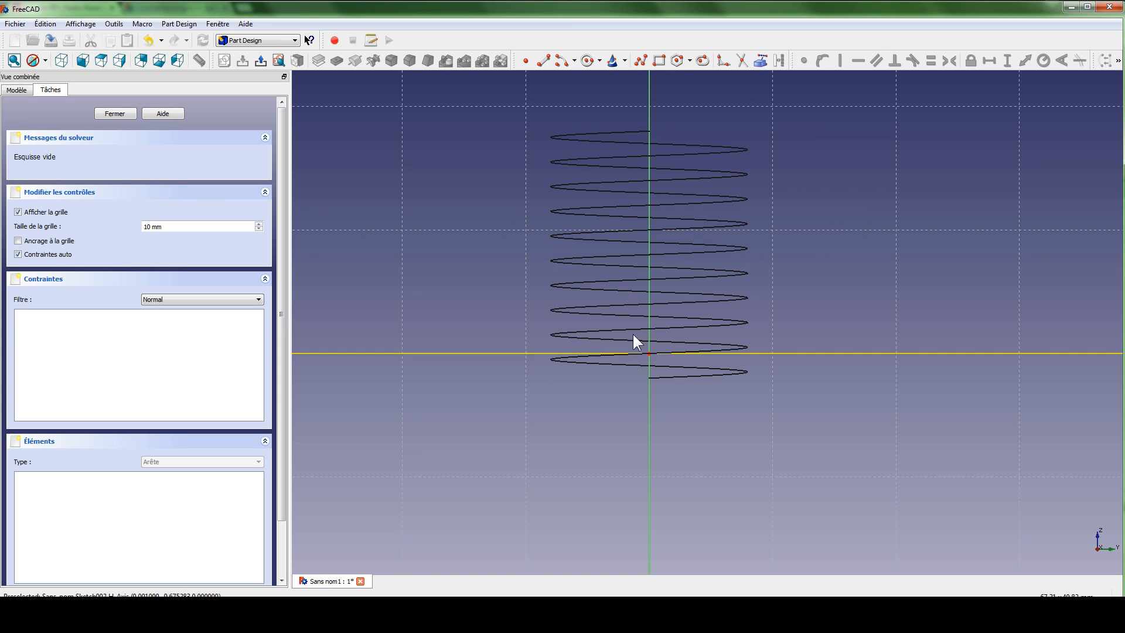
{"action": "mouse_move", "coordinate": [742, 304]}
{"action": "middle_mouse_down"}
{"action": "mouse_move", "coordinate": [674, 315]}
{"action": "mouse_move", "coordinate": [682, 299]}
{"action": "mouse_move", "coordinate": [663, 394]}
{"action": "mouse_move", "coordinate": [698, 430]}
{"action": "mouse_move", "coordinate": [720, 403]}
{"action": "middle_mouse_up"}
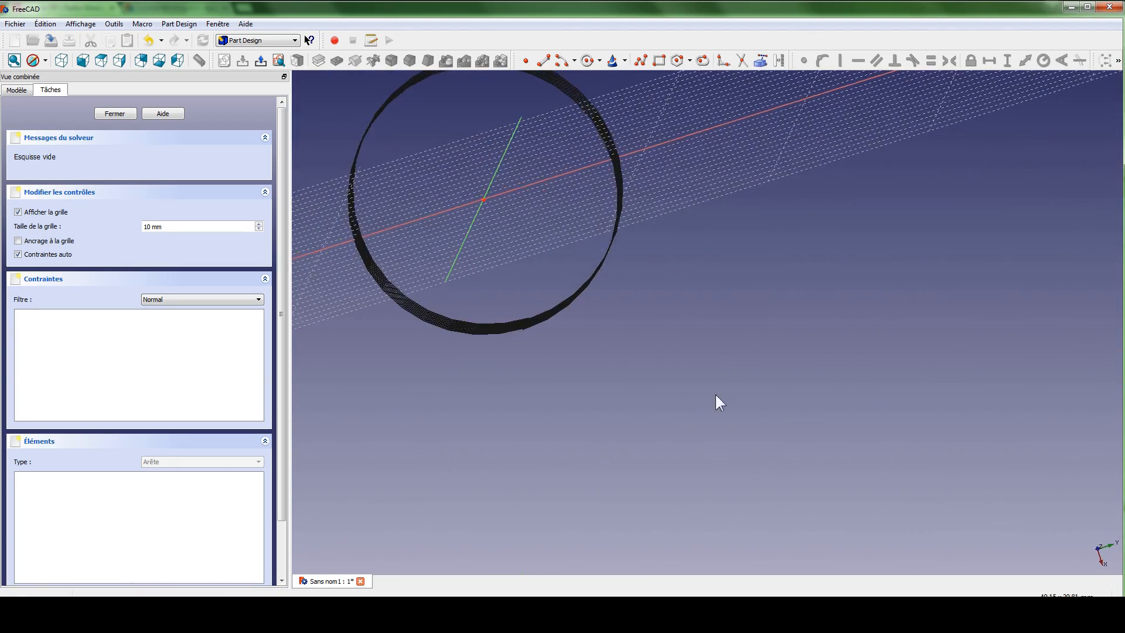
{"action": "key", "text": "1"}
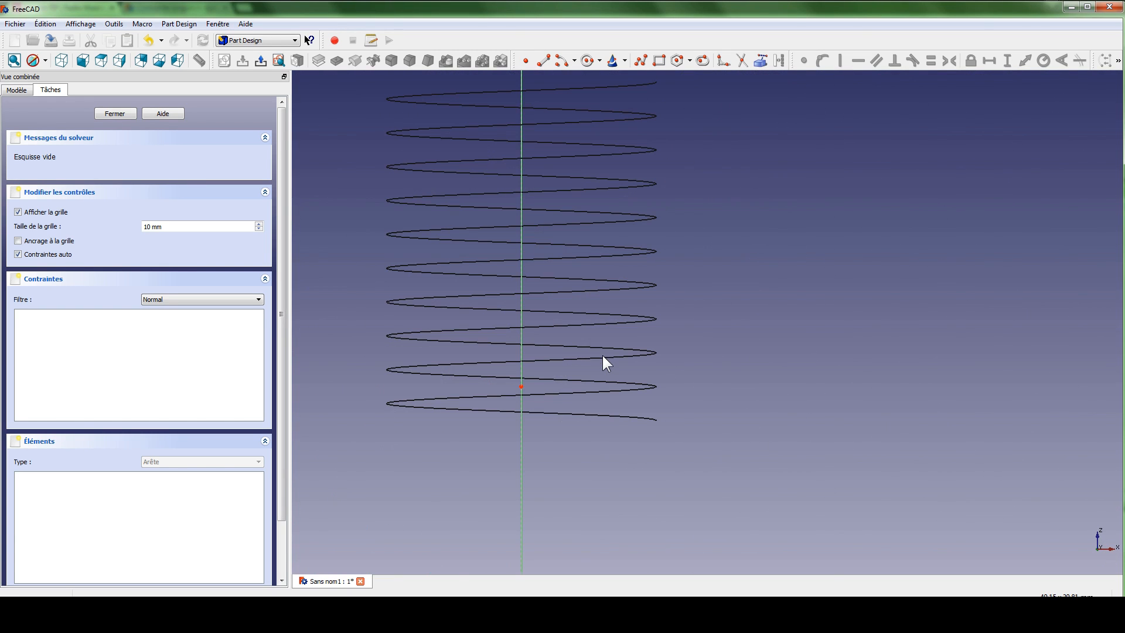
Draw a closed four-line trapezoid beside the helix with two vertical sides, the shorter one facing away from the vertical axis
{"action": "left_click", "coordinate": [642, 64]}
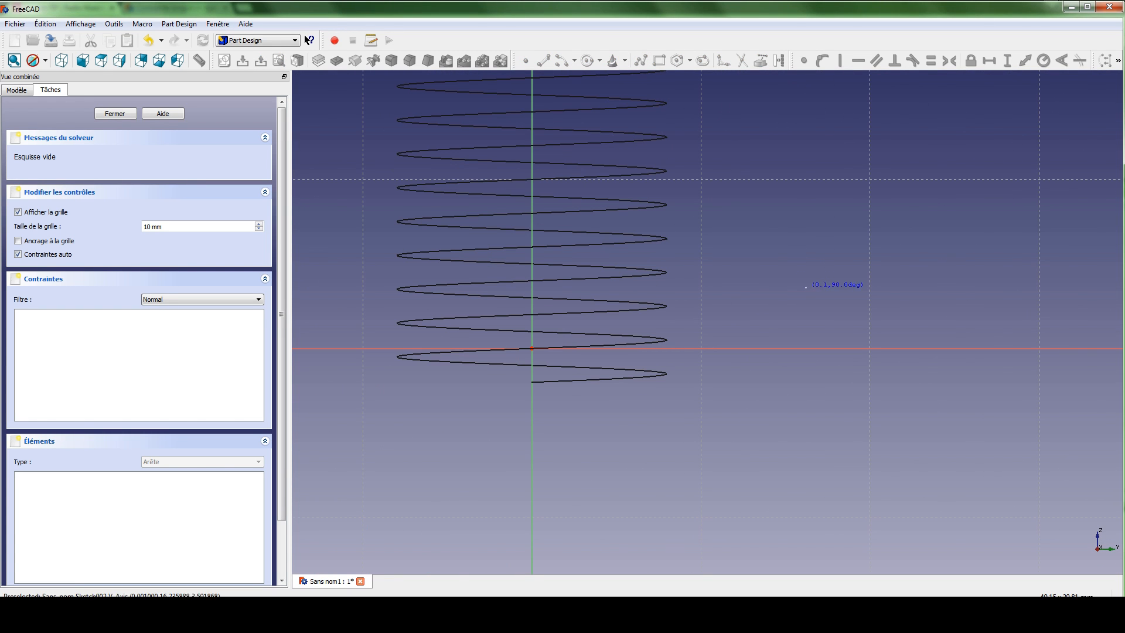
{"action": "left_click", "coordinate": [807, 287]}
{"action": "left_click", "coordinate": [807, 334]}
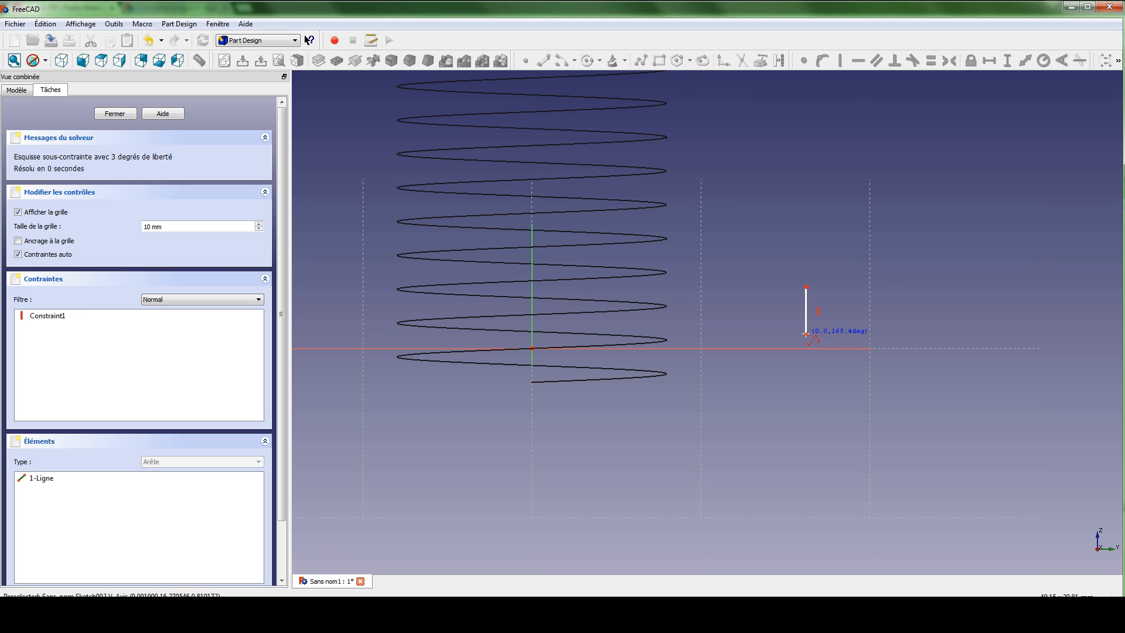
{"action": "left_click", "coordinate": [847, 323]}
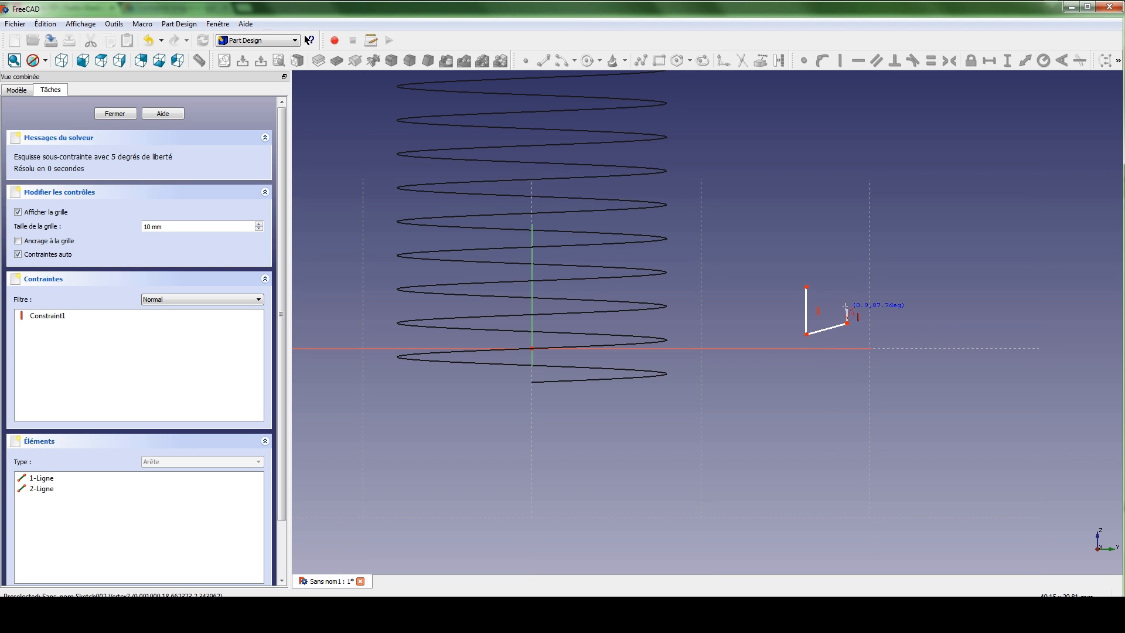
{"action": "left_click", "coordinate": [847, 302]}
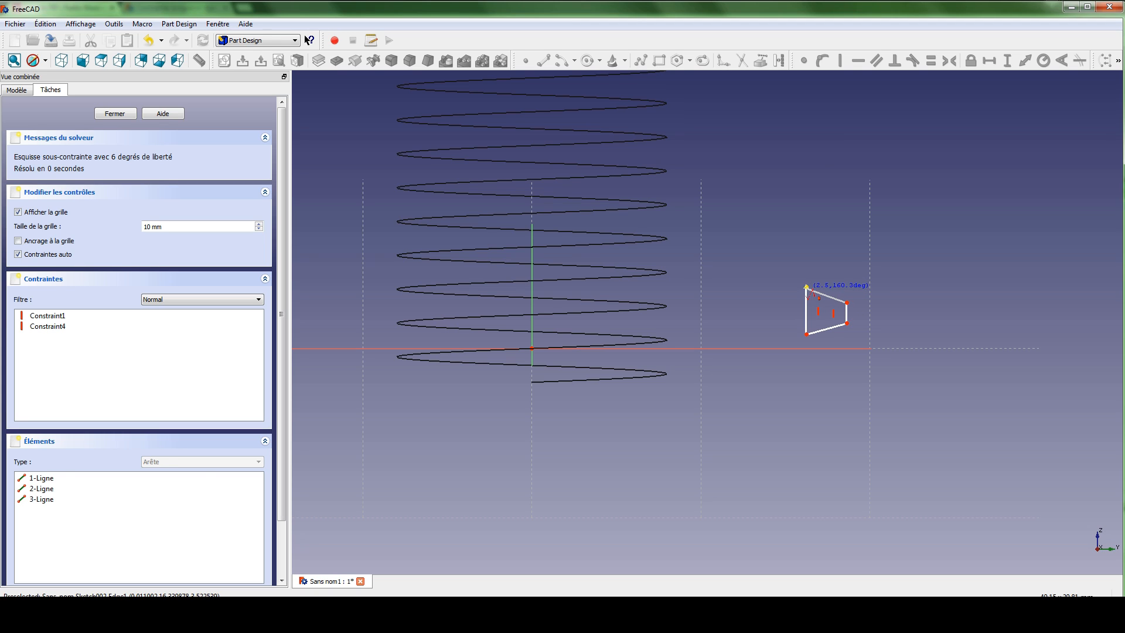
{"action": "left_click", "coordinate": [807, 287]}
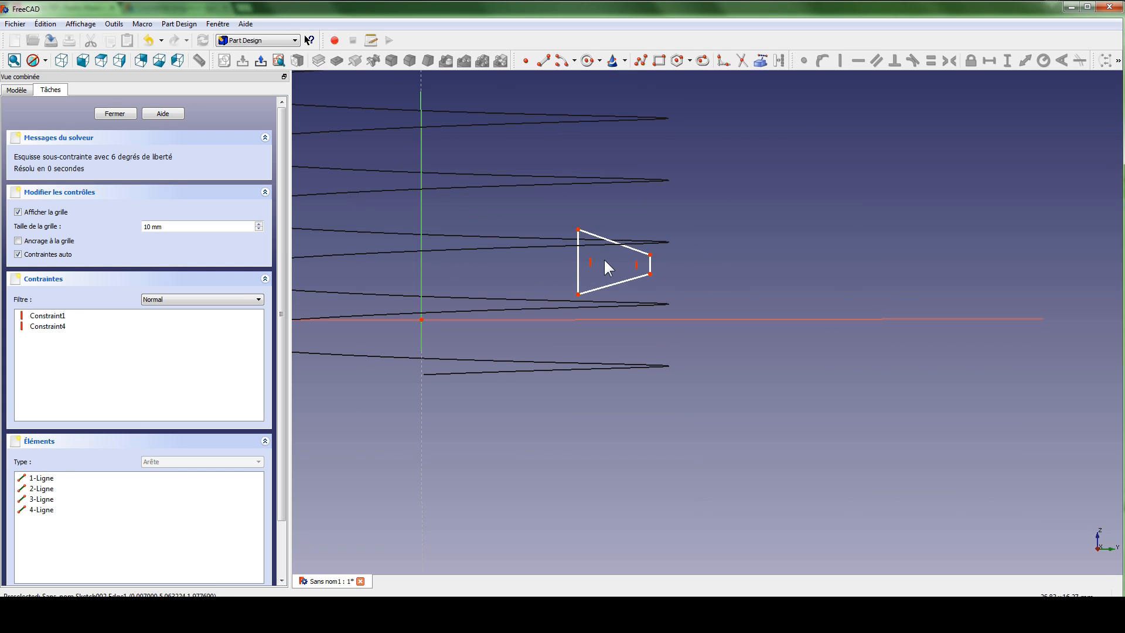
Constrain the trapezoid's short outer side to a vertical length of 2/8 mm, and move its dimension and the long side clear
{"action": "left_click", "coordinate": [650, 255]}
{"action": "left_click", "coordinate": [650, 274]}
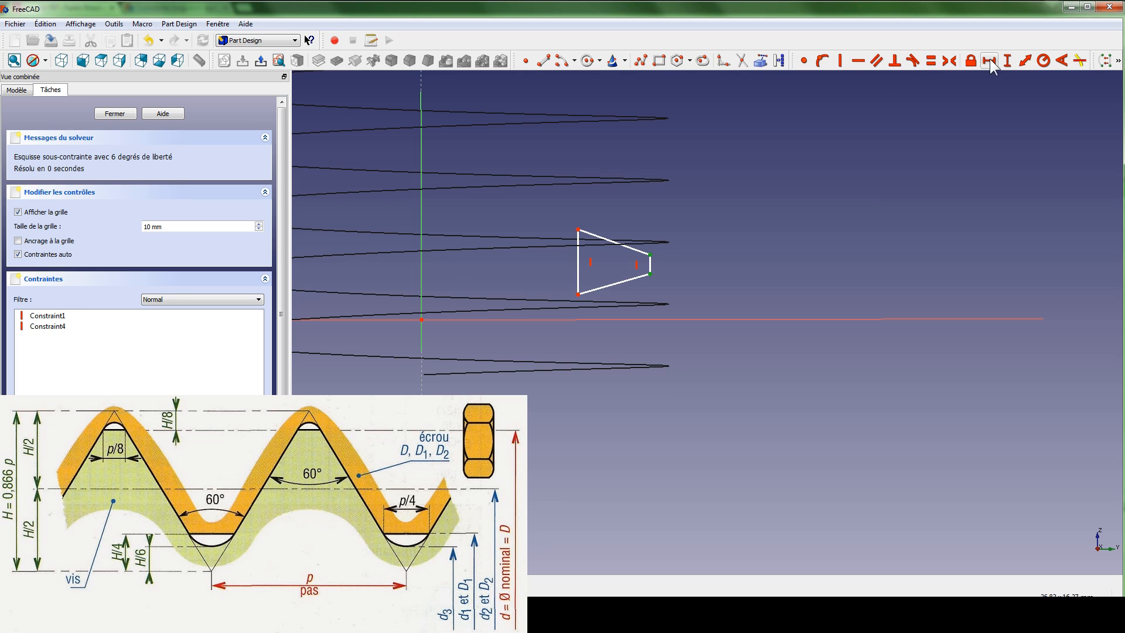
{"action": "left_click", "coordinate": [1005, 61]}
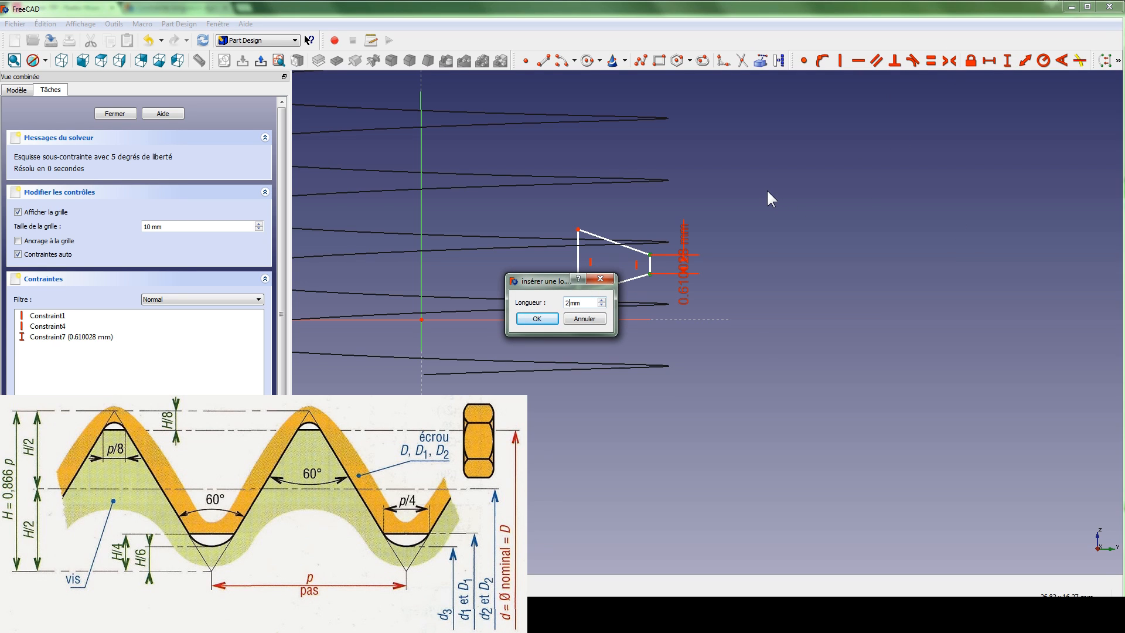
{"action": "type", "text": "2/8"}
{"action": "key", "text": "Return"}
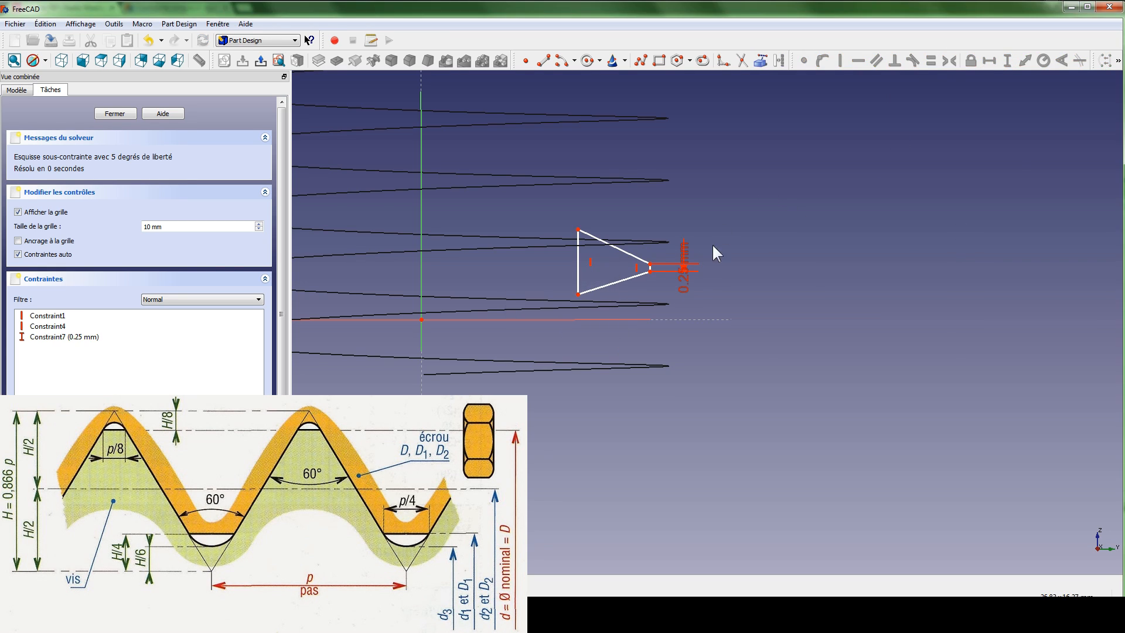
{"action": "left_click_drag", "start_coordinate": [684, 271], "coordinate": [756, 317]}
{"action": "mouse_move", "coordinate": [588, 235]}
{"action": "left_mouse_down"}
{"action": "mouse_move", "coordinate": [591, 262]}
{"action": "mouse_move", "coordinate": [596, 254]}
{"action": "left_mouse_up"}
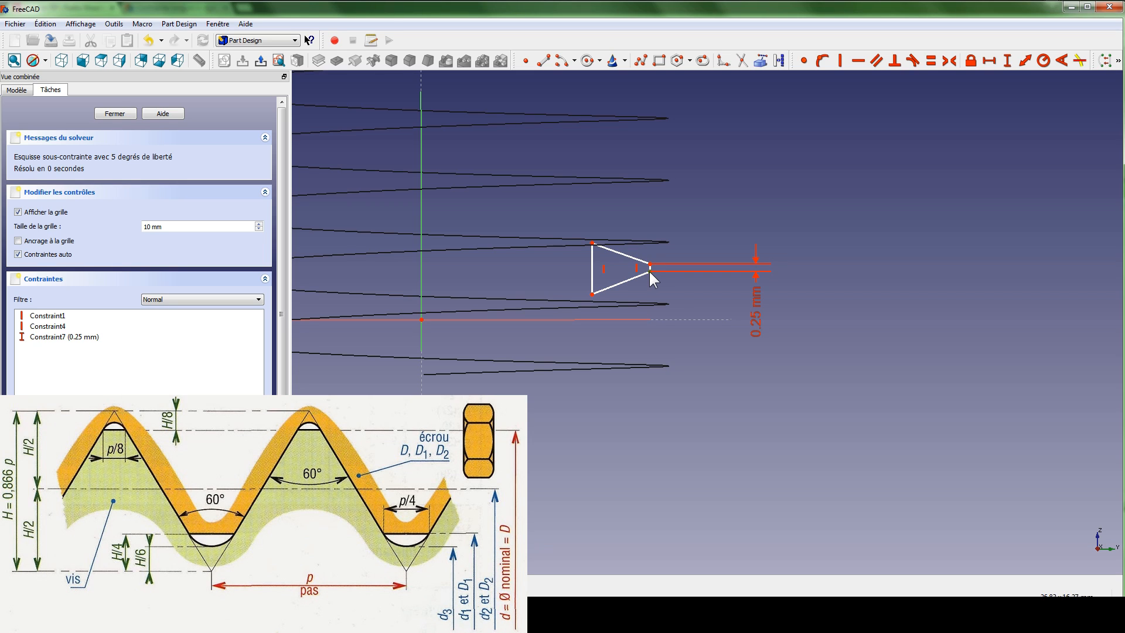
Constrain the horizontal distance between the sketch origin and the trapezoid's short outer side to 8 mm
{"action": "left_click", "coordinate": [422, 320]}
{"action": "left_click", "coordinate": [422, 267]}
{"action": "left_click", "coordinate": [997, 61]}
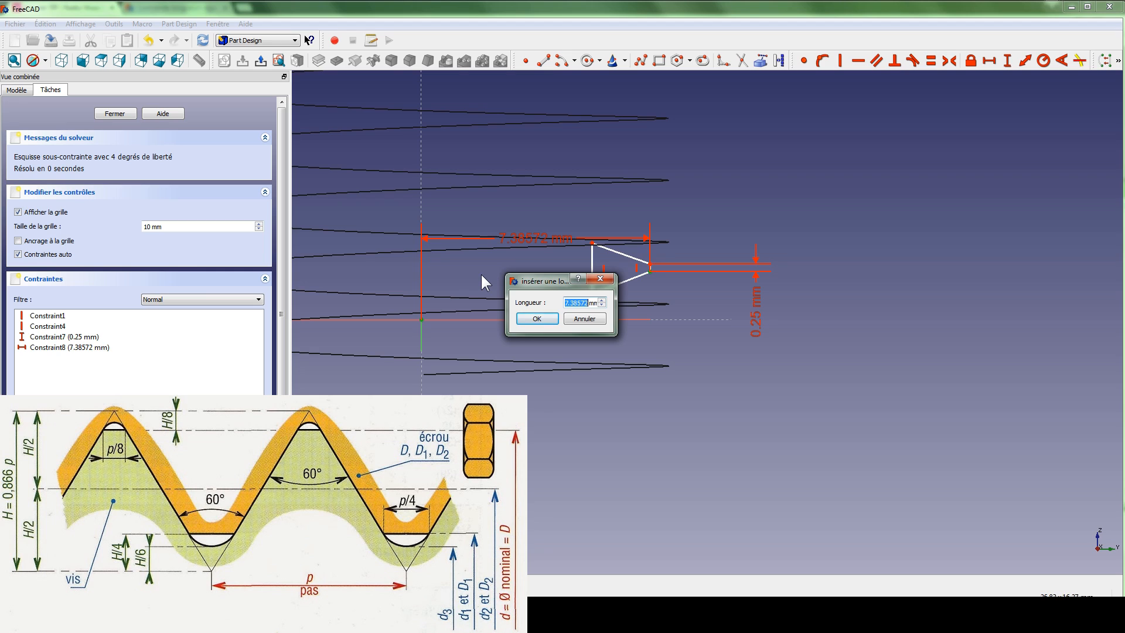
{"action": "type", "text": "8"}
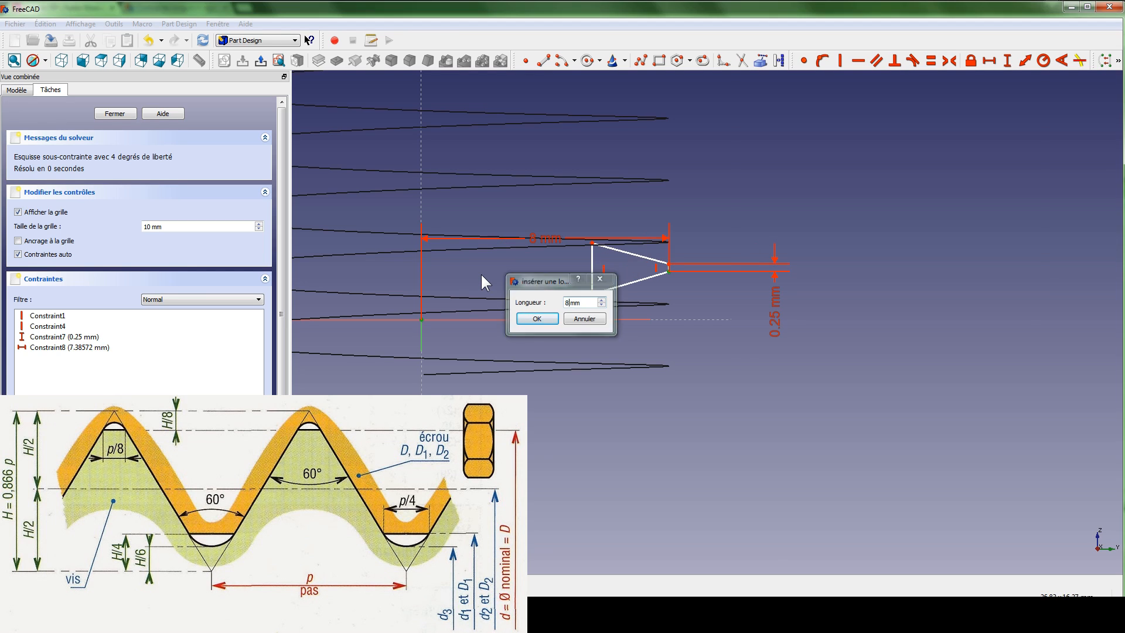
{"action": "key", "text": "Return"}
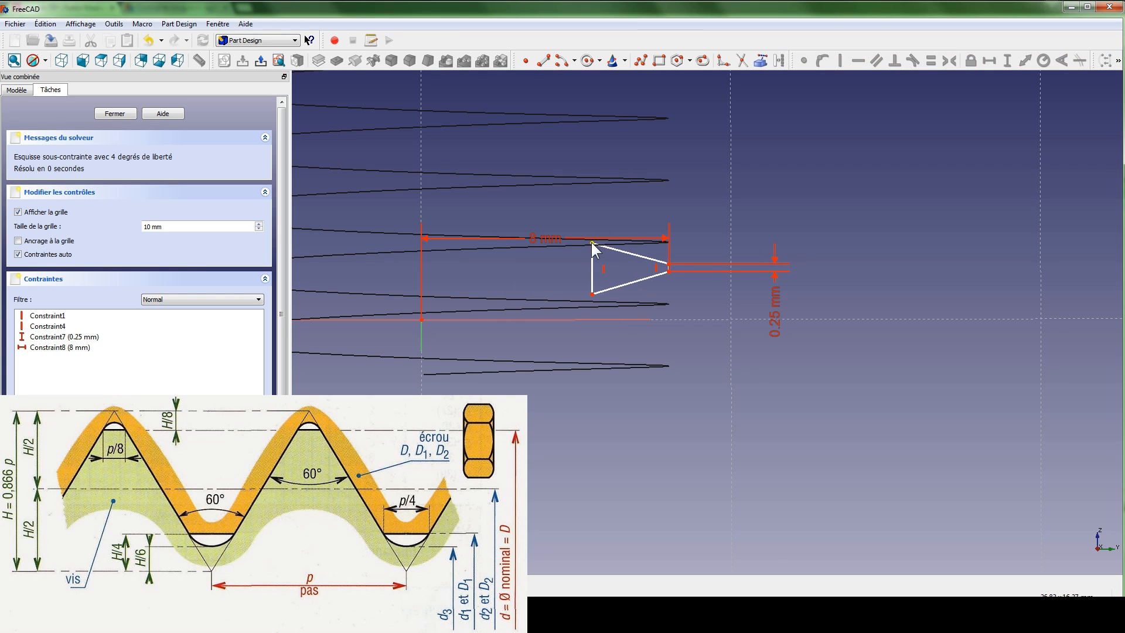
Shrink the trapezoid's long side by moving its corners, and constrain the angle between the two slanted flanks to 60°
{"action": "left_click_drag", "start_coordinate": [592, 243], "coordinate": [619, 244]}
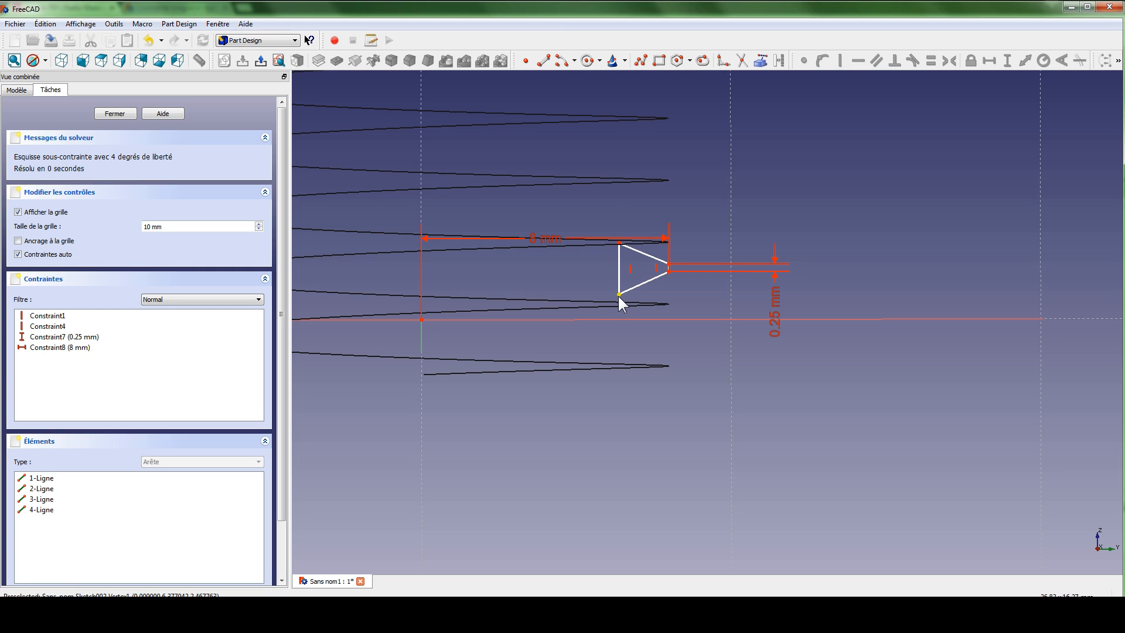
{"action": "left_click_drag", "start_coordinate": [618, 295], "coordinate": [618, 282]}
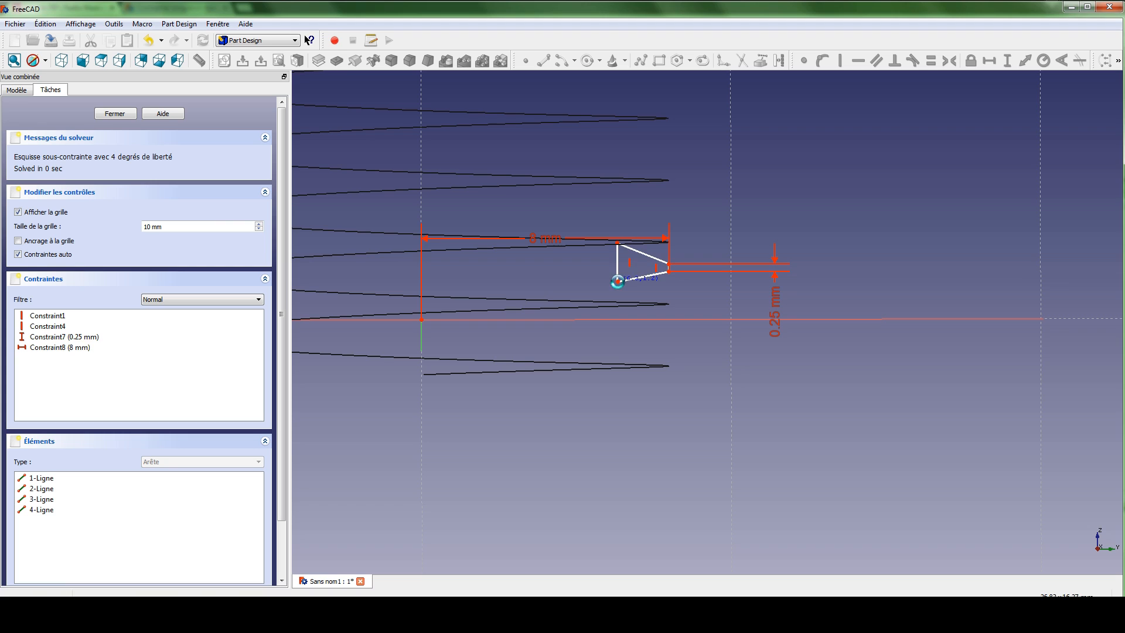
{"action": "left_click", "coordinate": [654, 259]}
{"action": "left_click", "coordinate": [653, 273]}
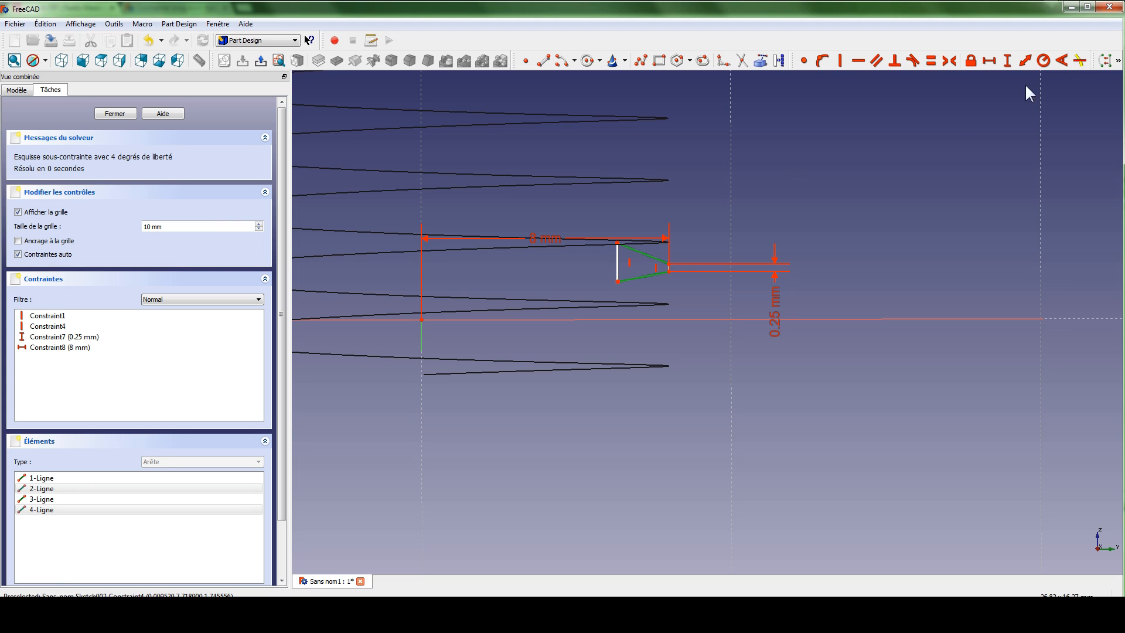
{"action": "left_click", "coordinate": [1062, 61]}
{"action": "type", "text": "6"}
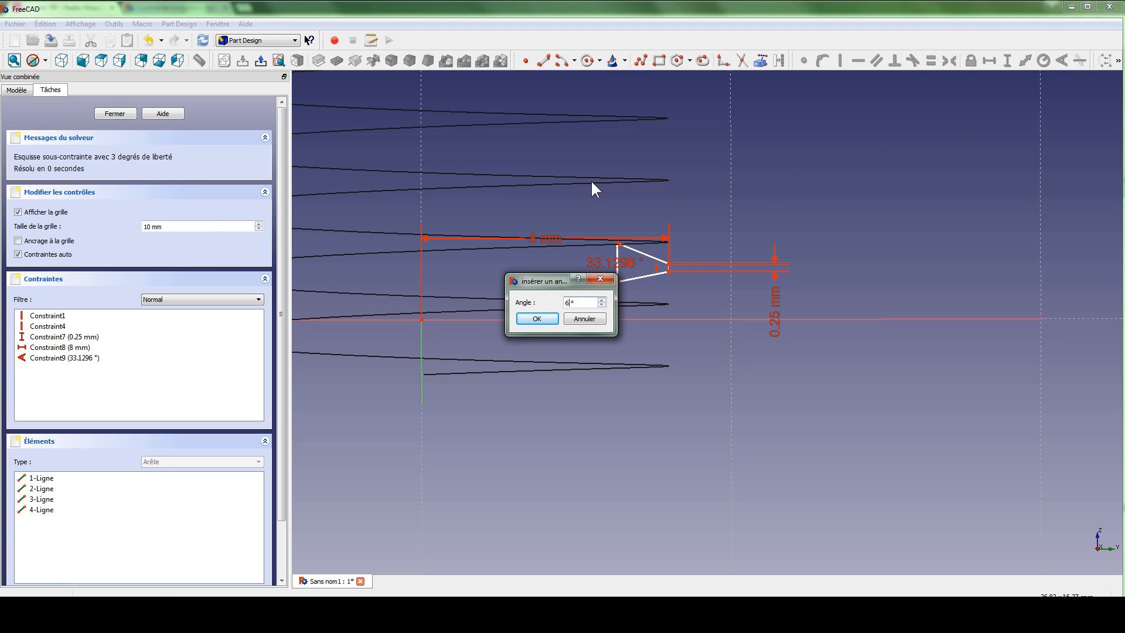
{"action": "type", "text": "0"}
{"action": "key", "text": "Return"}
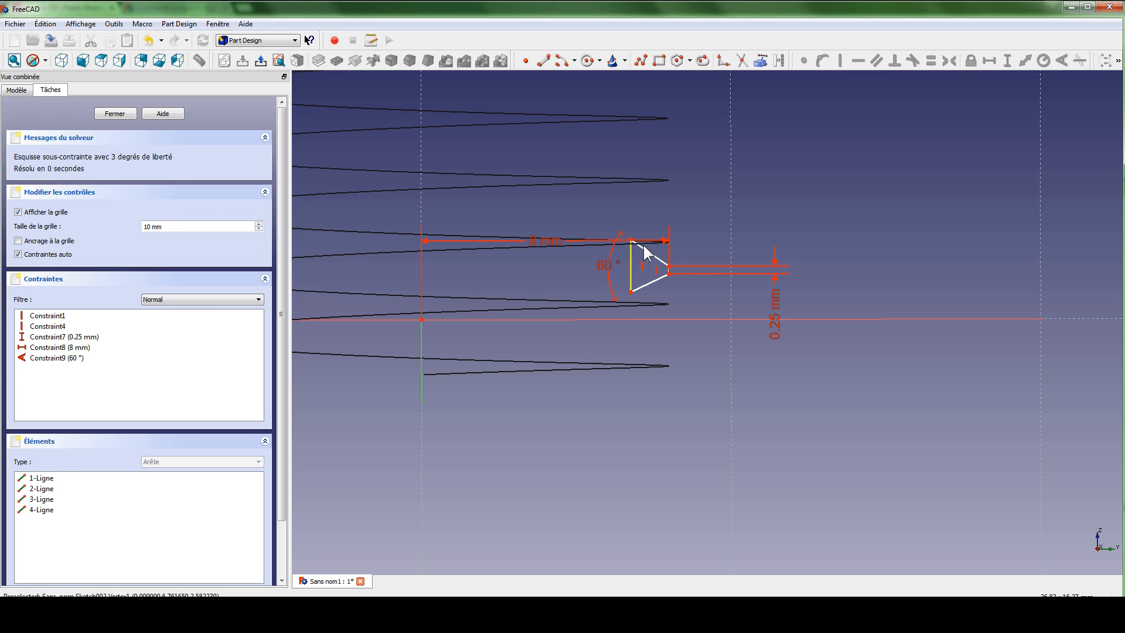
Constrain the horizontal distance between the sketch origin and the trapezoid's long inner side to 7 mm
{"action": "scroll", "coordinate": [648, 264], "scroll_direction": "up", "scroll_amount": 3}
{"action": "scroll", "coordinate": [684, 217], "scroll_direction": "down", "scroll_amount": 4}
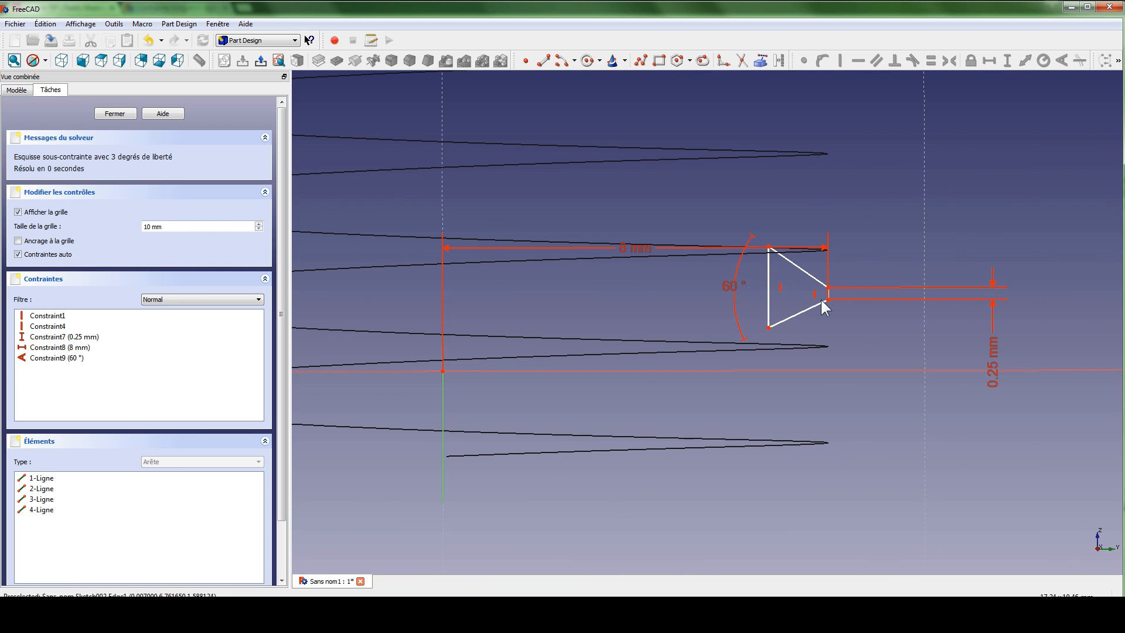
{"action": "left_click", "coordinate": [767, 328]}
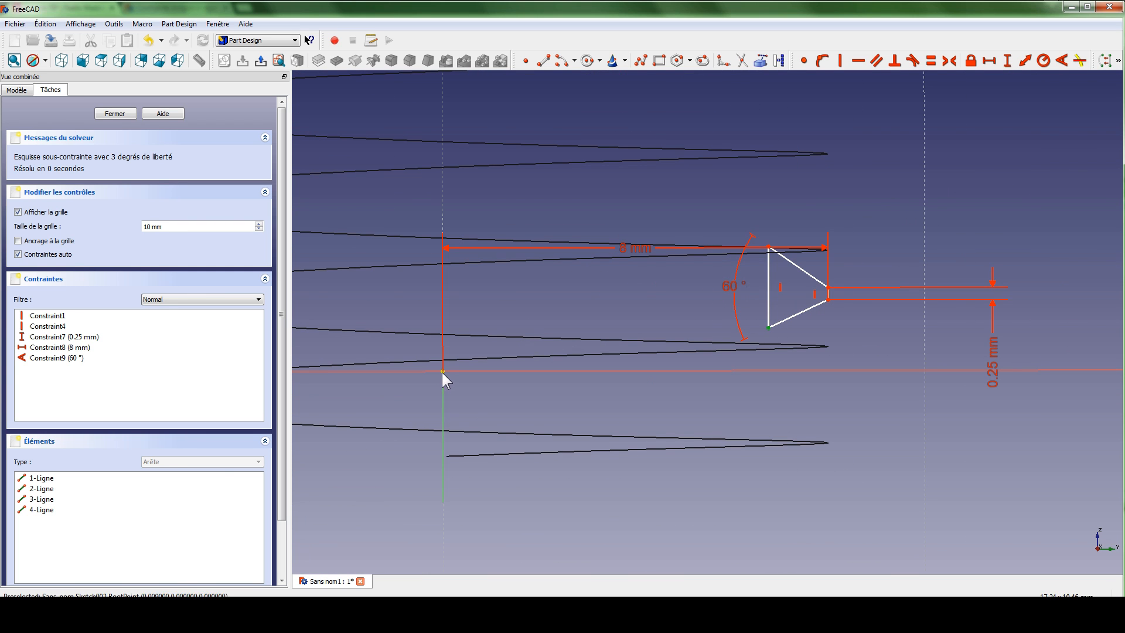
{"action": "left_click", "coordinate": [442, 372]}
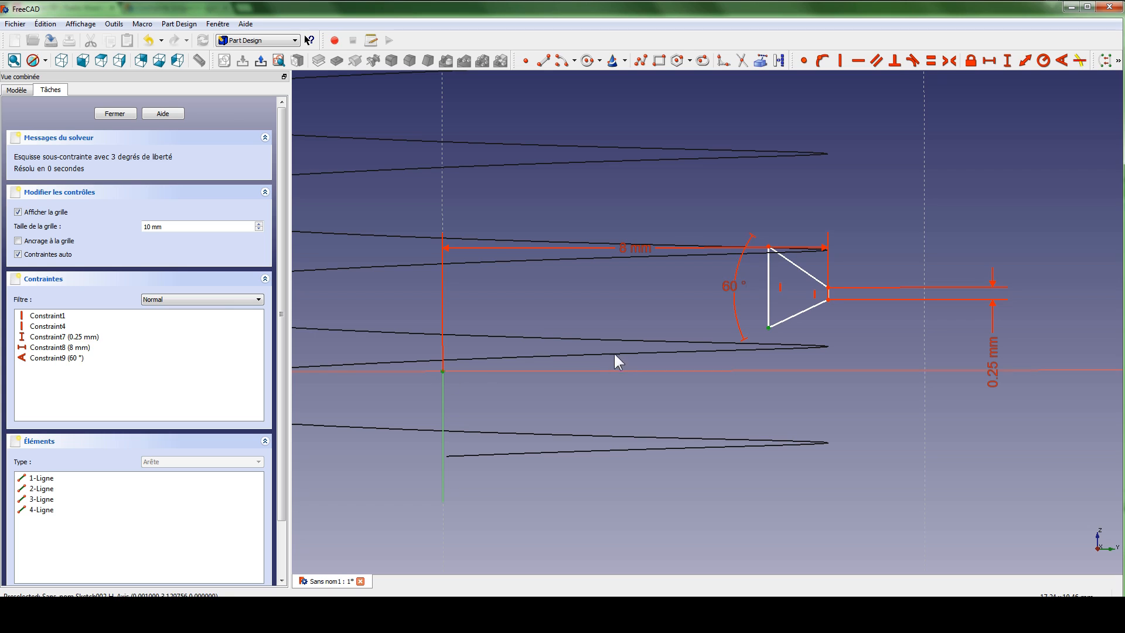
{"action": "left_click", "coordinate": [990, 61]}
{"action": "type", "text": "7mm"}
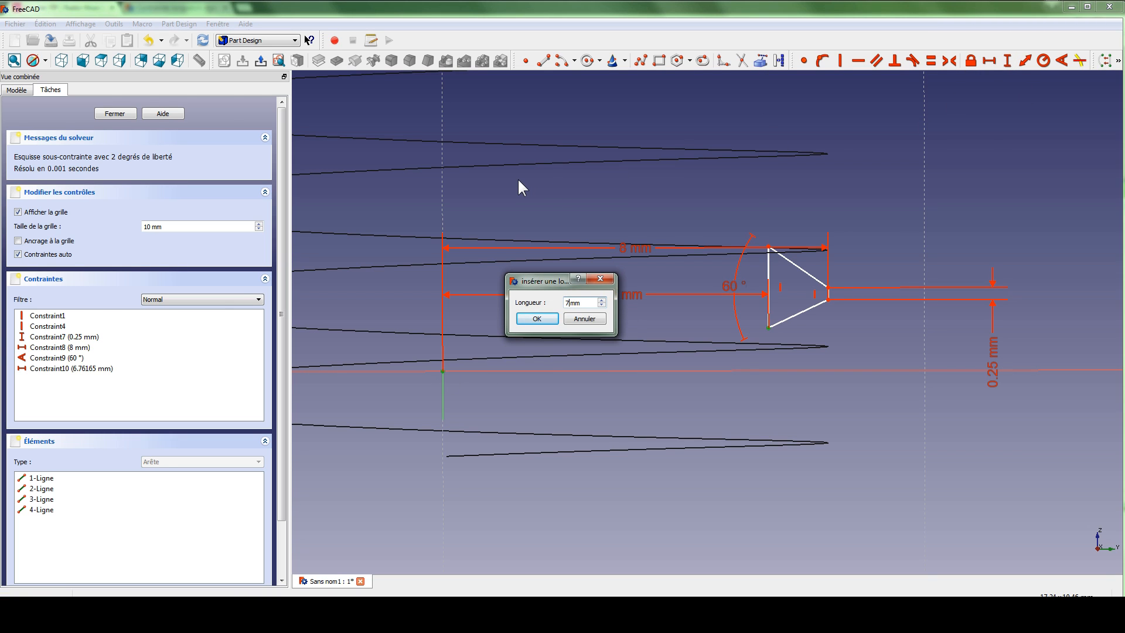
{"action": "key", "text": "Return"}
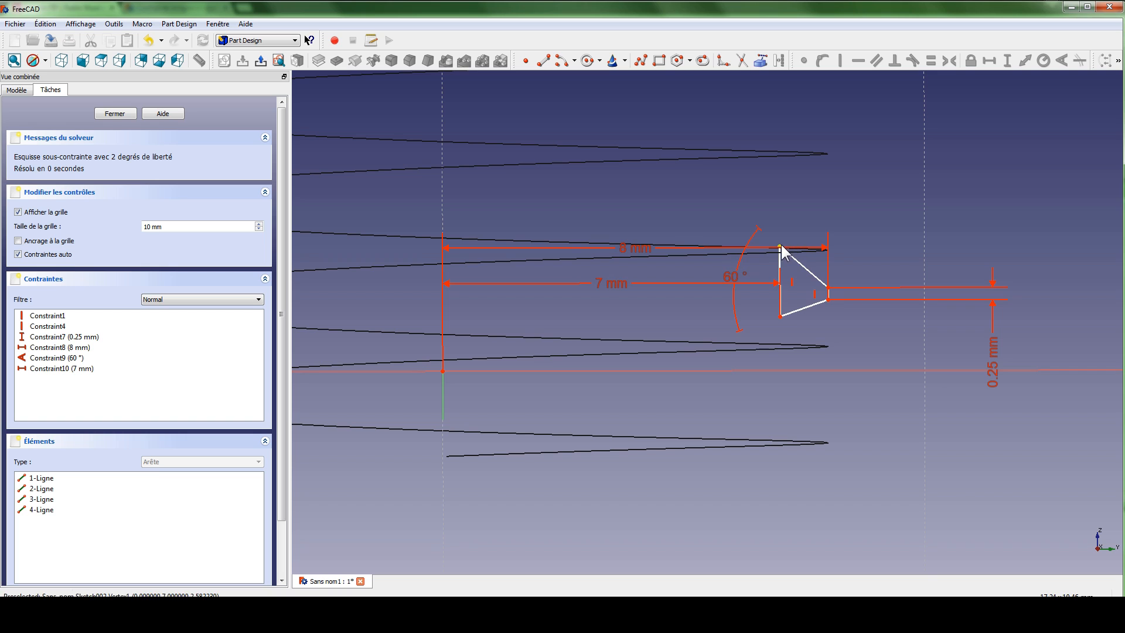
Move the thread profile down so that it straddles the horizontal axis
{"action": "left_click_drag", "start_coordinate": [781, 247], "coordinate": [772, 264]}
{"action": "left_click_drag", "start_coordinate": [729, 231], "coordinate": [872, 343]}
{"action": "left_click_drag", "start_coordinate": [786, 266], "coordinate": [789, 346]}
{"action": "left_click", "coordinate": [755, 342]}
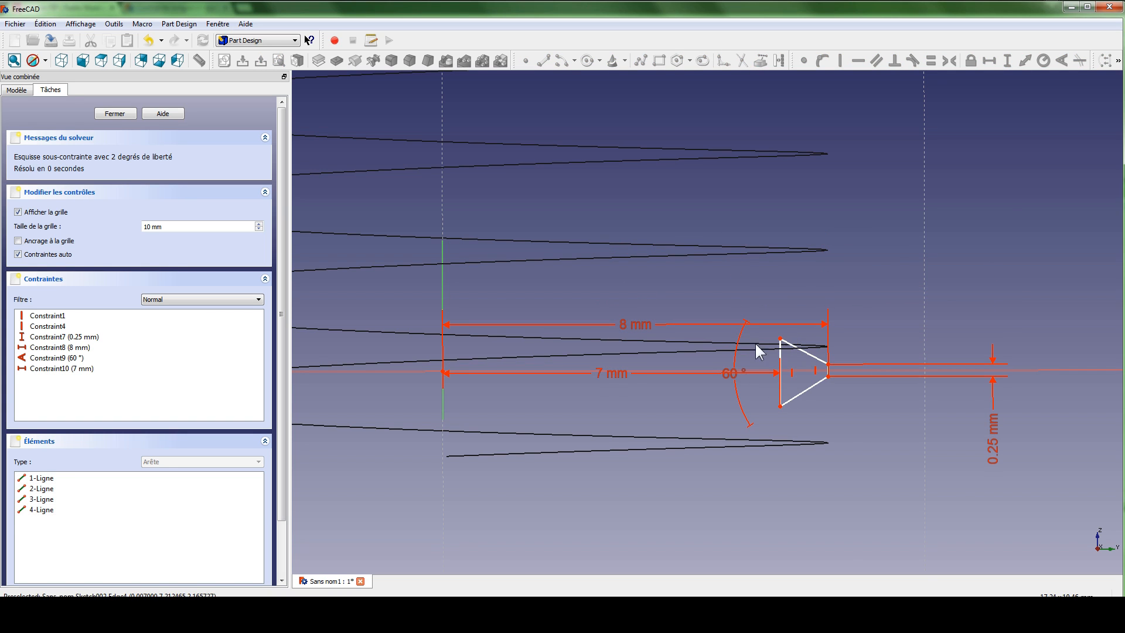
Make the two end points of the short outer side symmetric about the horizontal axis
{"action": "middle_click_drag", "start_coordinate": [847, 297], "coordinate": [713, 211]}
{"action": "scroll", "coordinate": [710, 211], "scroll_direction": "up", "scroll_amount": 4}
{"action": "middle_click_drag", "start_coordinate": [497, 164], "coordinate": [619, 234]}
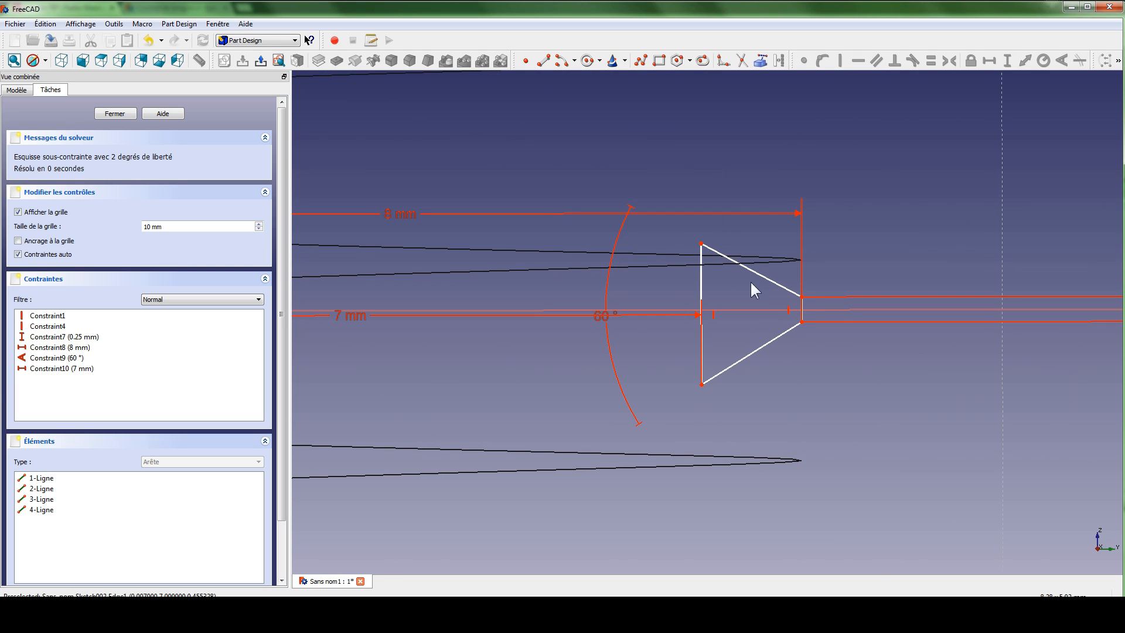
{"action": "left_click", "coordinate": [802, 297]}
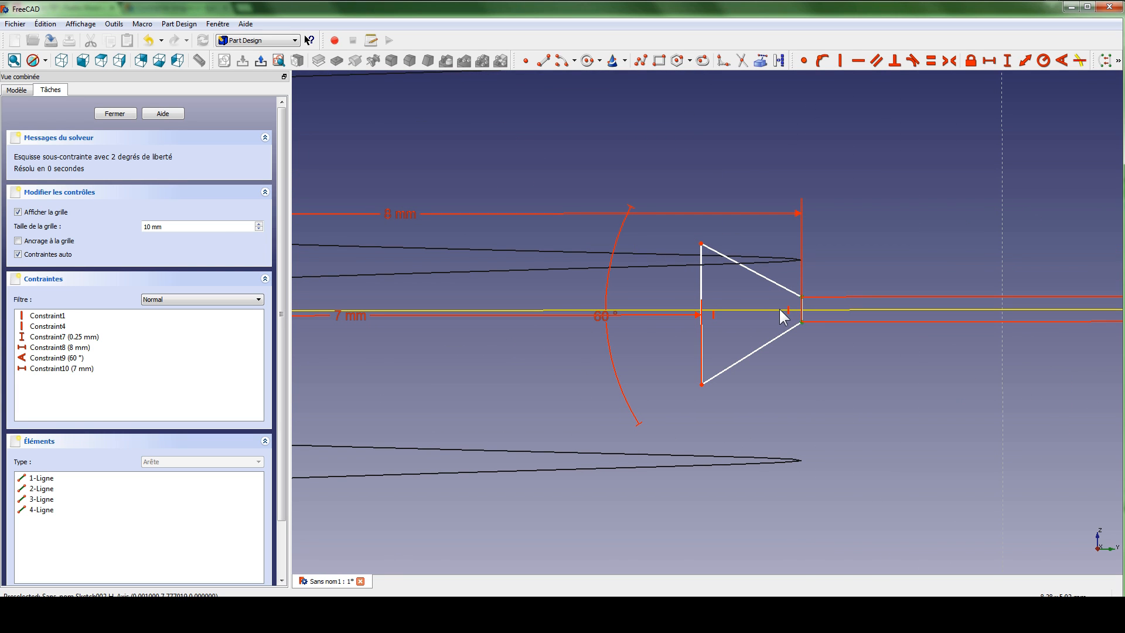
{"action": "left_click", "coordinate": [782, 317]}
{"action": "left_click", "coordinate": [950, 60]}
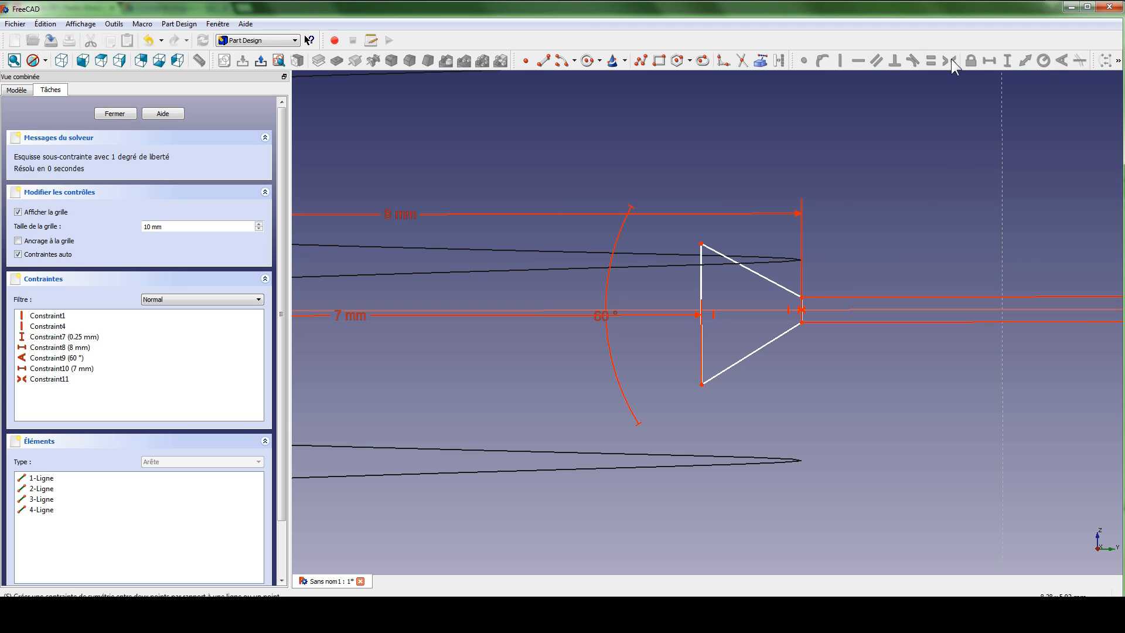
Make the two end points of the long inner side symmetric about the horizontal axis
{"action": "left_click", "coordinate": [701, 243]}
{"action": "left_click", "coordinate": [701, 385]}
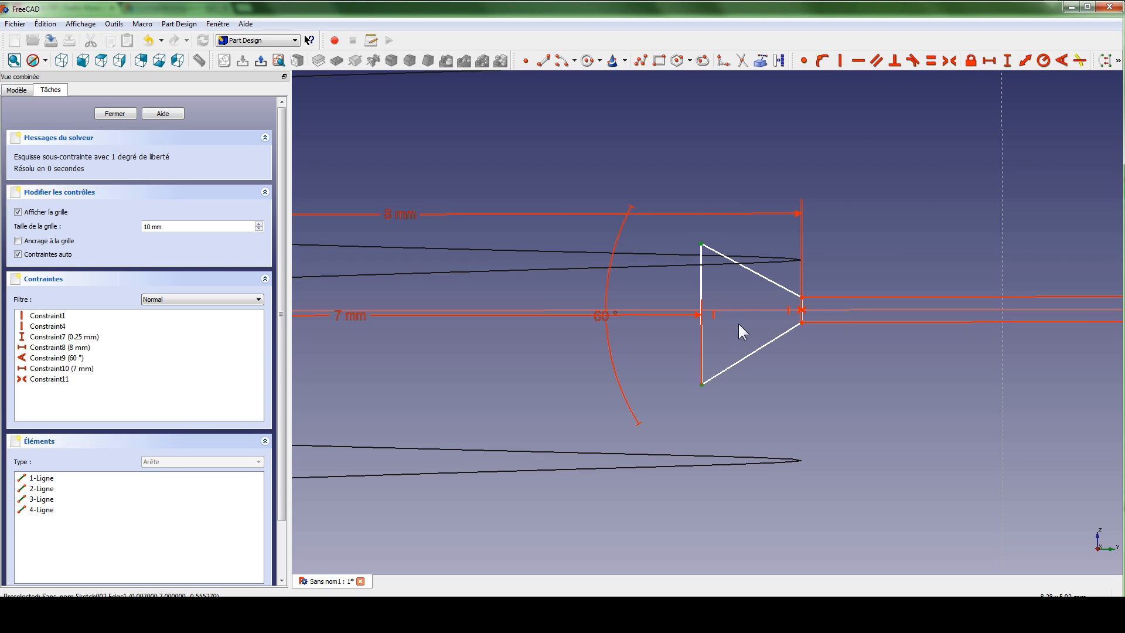
{"action": "left_click", "coordinate": [746, 311]}
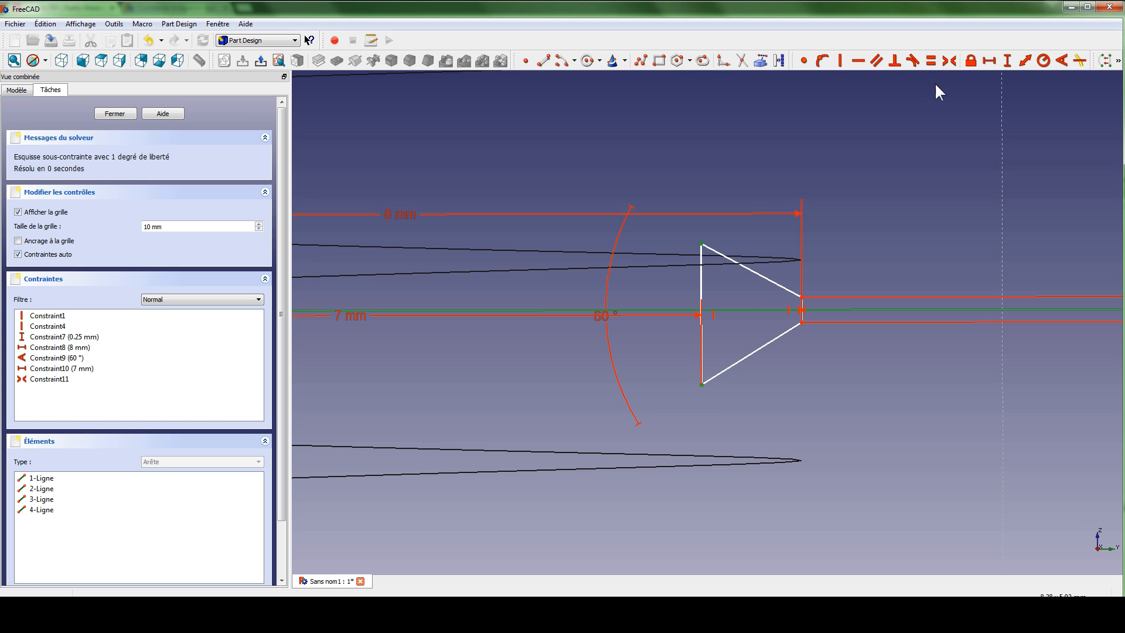
{"action": "left_click", "coordinate": [950, 60]}
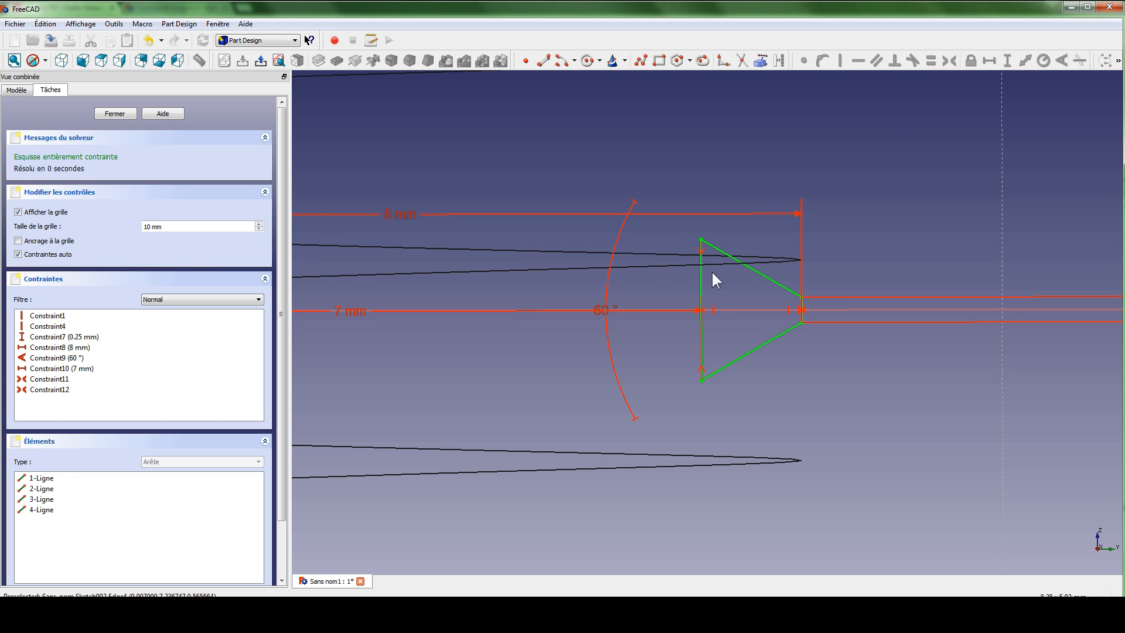
Reposition the 60°, 0.25 mm, 8 mm and 7 mm dimensions around the thread profile so that they are easy to read
{"action": "left_click_drag", "start_coordinate": [599, 308], "coordinate": [734, 280]}
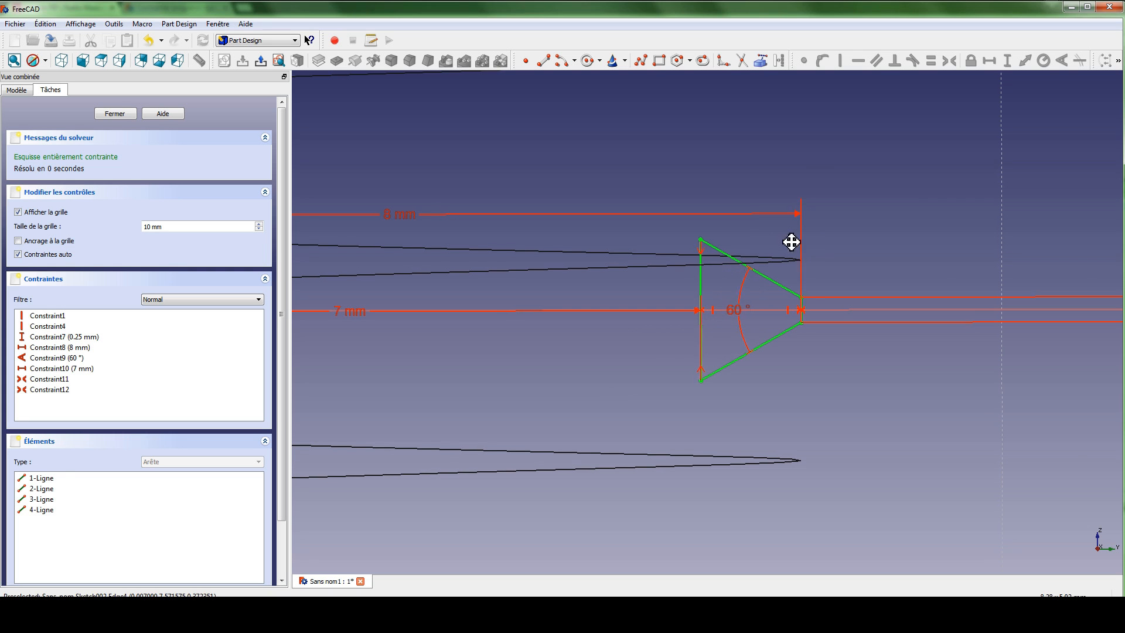
{"action": "scroll", "coordinate": [735, 266], "scroll_direction": "down", "scroll_amount": 3}
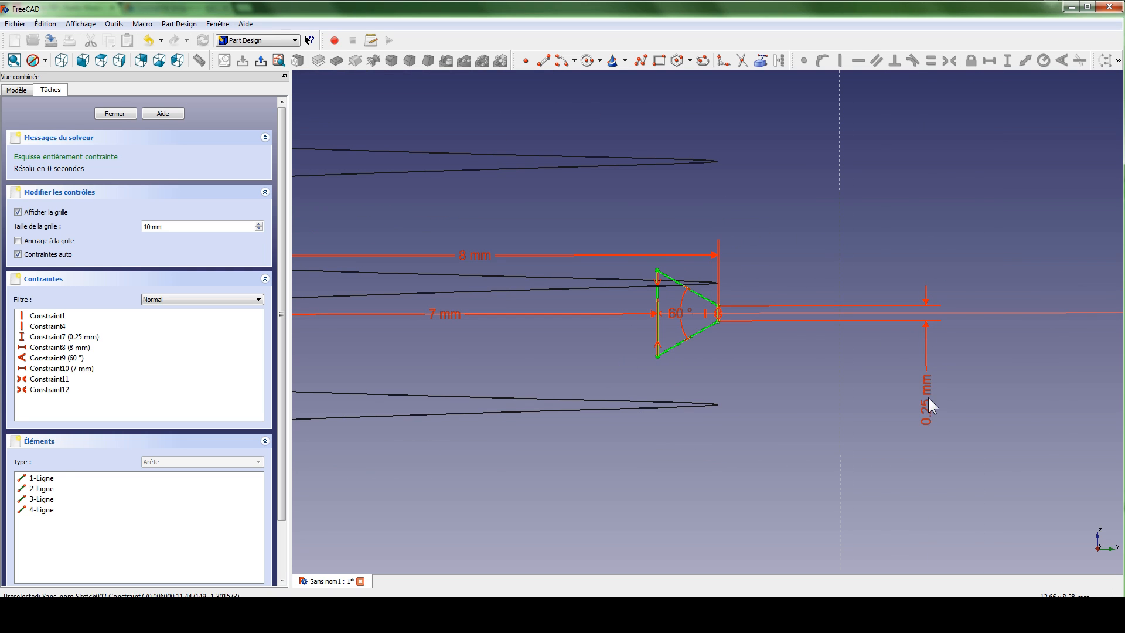
{"action": "left_click_drag", "start_coordinate": [887, 389], "coordinate": [744, 368]}
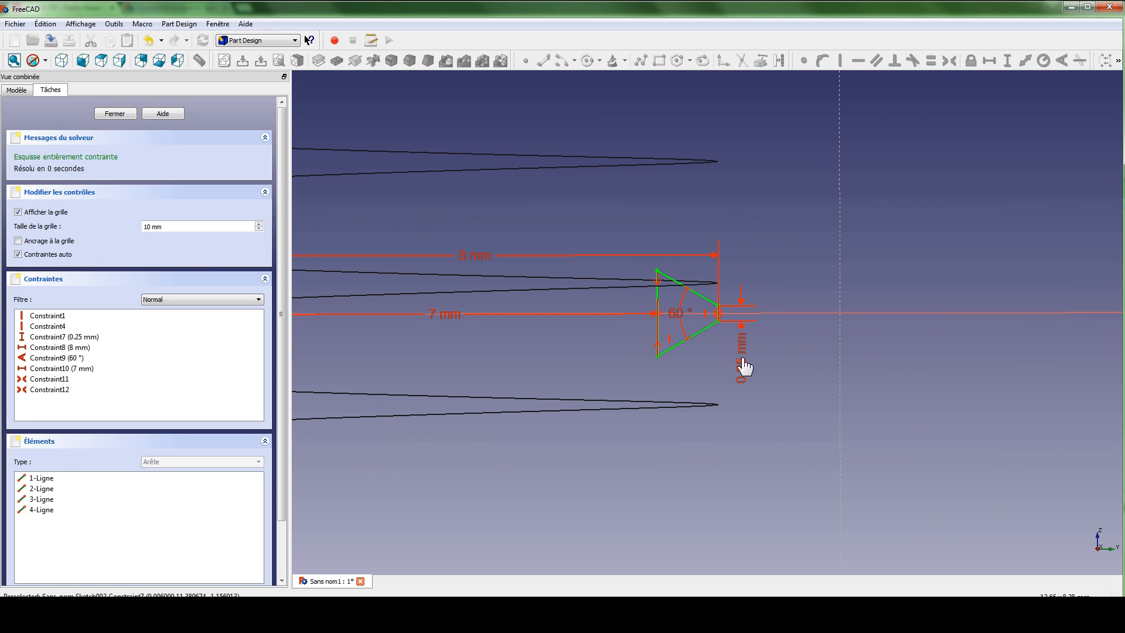
{"action": "middle_click_drag", "start_coordinate": [494, 318], "coordinate": [620, 281]}
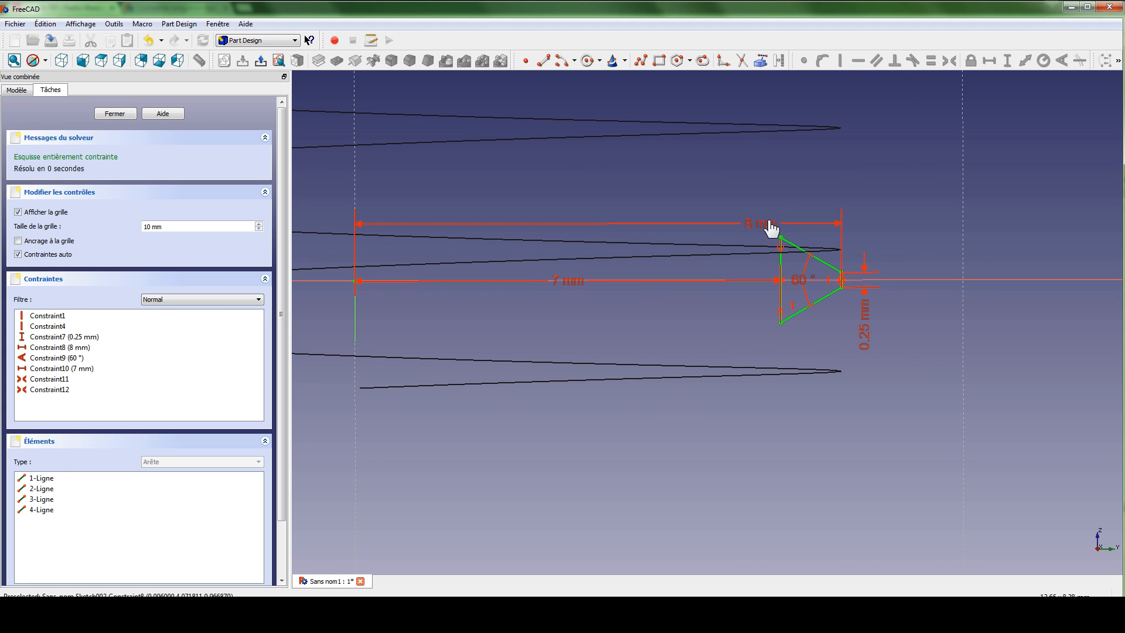
{"action": "mouse_move", "coordinate": [771, 229]}
{"action": "left_mouse_down"}
{"action": "mouse_move", "coordinate": [812, 232]}
{"action": "mouse_move", "coordinate": [785, 231]}
{"action": "left_mouse_up"}
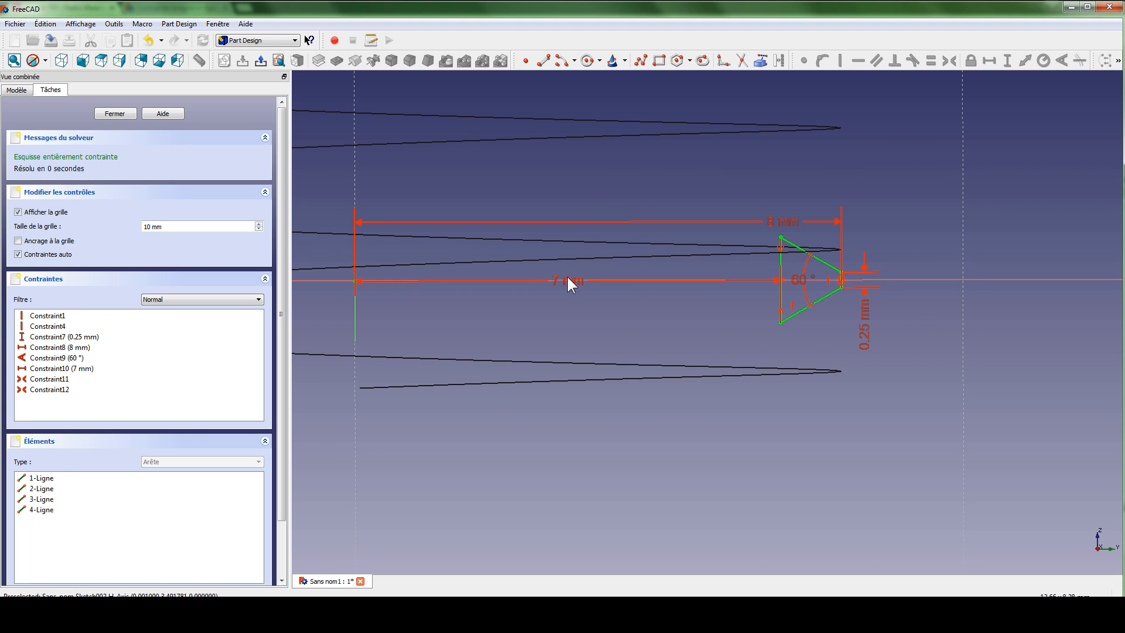
{"action": "mouse_move", "coordinate": [567, 282]}
{"action": "left_mouse_down"}
{"action": "mouse_move", "coordinate": [580, 326]}
{"action": "mouse_move", "coordinate": [614, 310]}
{"action": "left_mouse_up"}
{"action": "middle_click_drag", "start_coordinate": [803, 264], "coordinate": [704, 256]}
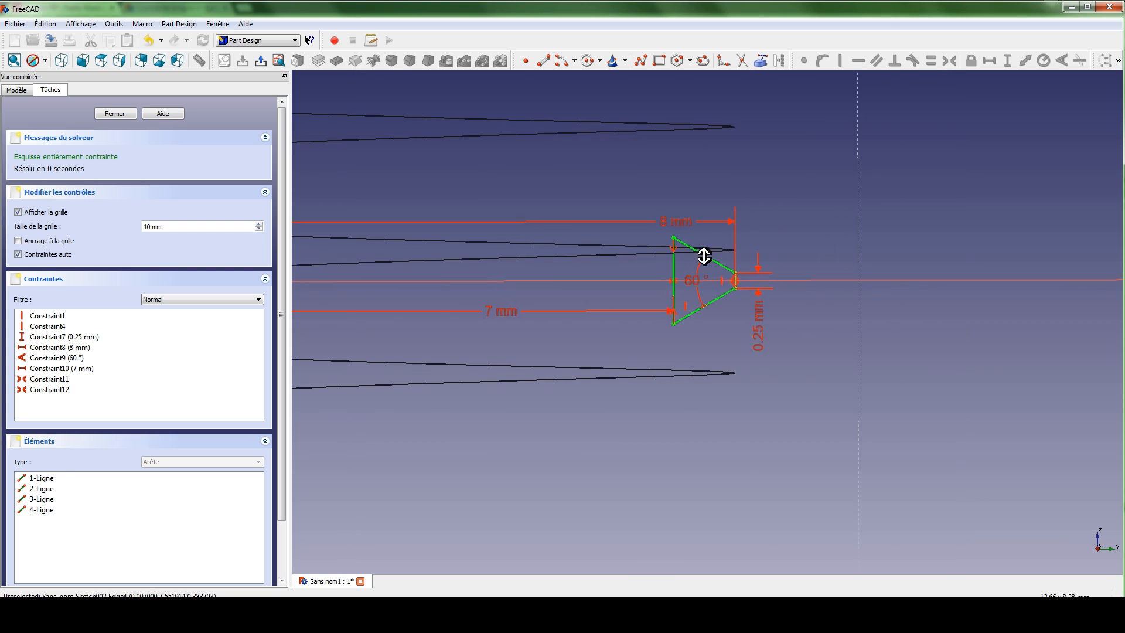
Delete the short vertical outer side of the thread profile
{"action": "scroll", "coordinate": [704, 256], "scroll_direction": "up", "scroll_amount": 5}
{"action": "scroll", "coordinate": [659, 254], "scroll_direction": "down", "scroll_amount": 2}
{"action": "scroll", "coordinate": [658, 269], "scroll_direction": "up", "scroll_amount": 3}
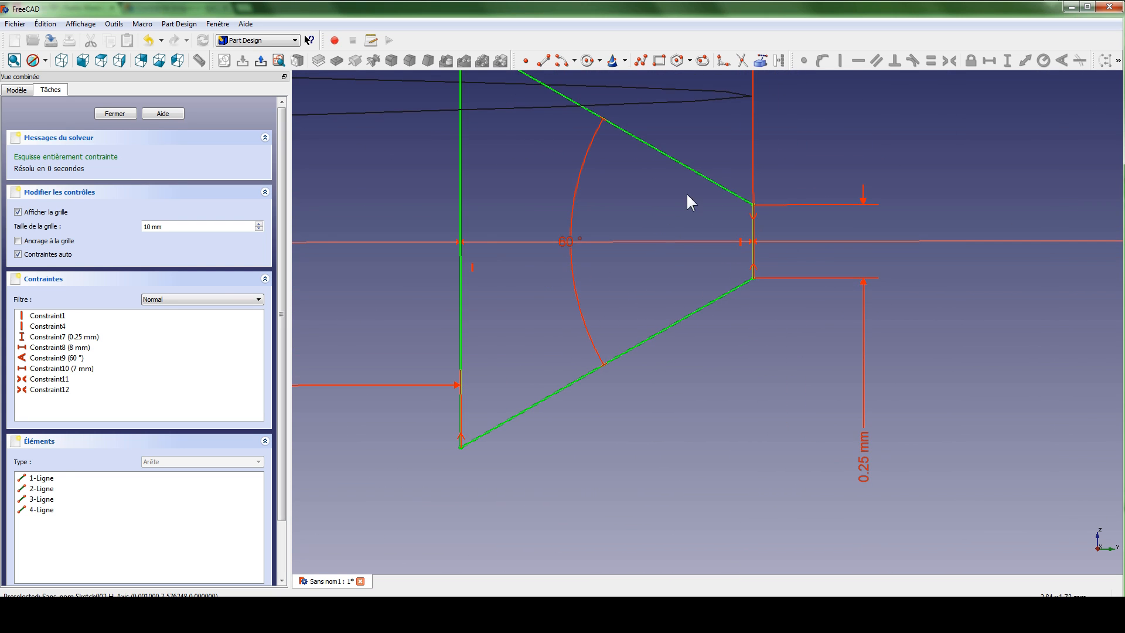
{"action": "middle_click_drag", "start_coordinate": [691, 203], "coordinate": [678, 281]}
{"action": "scroll", "coordinate": [706, 289], "scroll_direction": "down", "scroll_amount": 2}
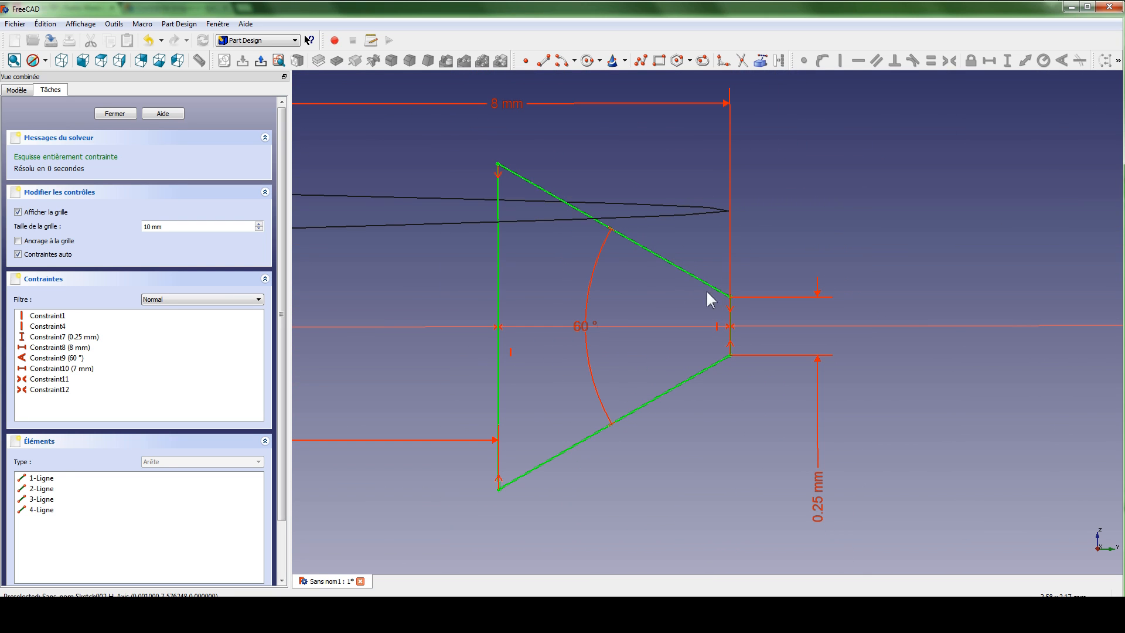
{"action": "left_click", "coordinate": [729, 313]}
{"action": "scroll", "coordinate": [765, 320], "scroll_direction": "up", "scroll_amount": 5}
{"action": "middle_click_drag", "start_coordinate": [715, 263], "coordinate": [711, 205]}
{"action": "left_click", "coordinate": [741, 295]}
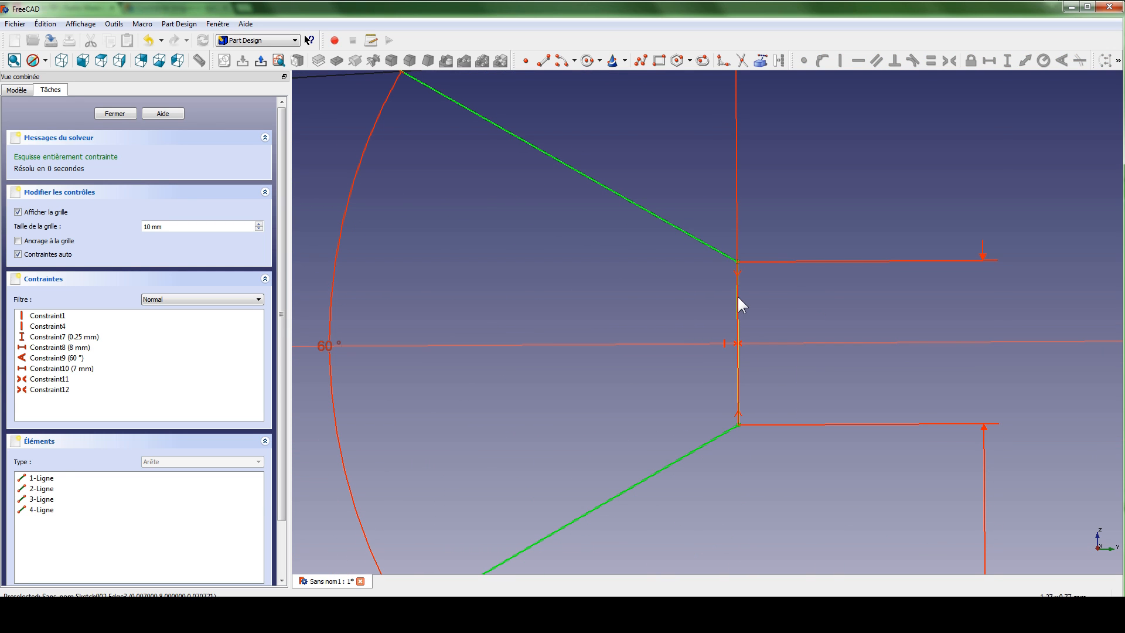
{"action": "left_click", "coordinate": [737, 298]}
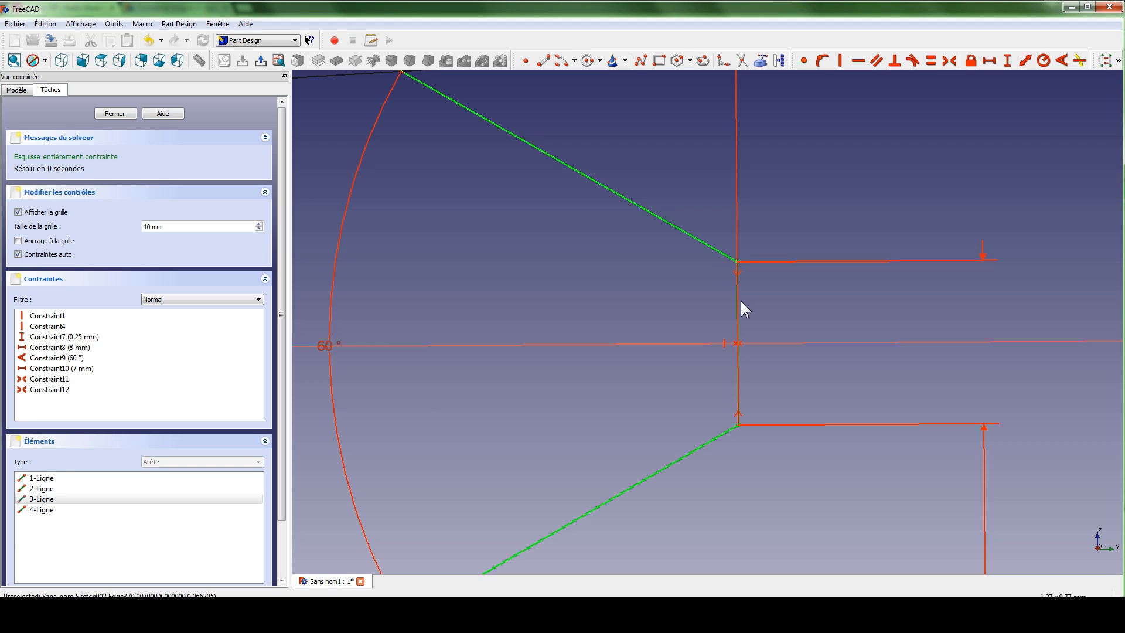
{"action": "left_click", "coordinate": [738, 299]}
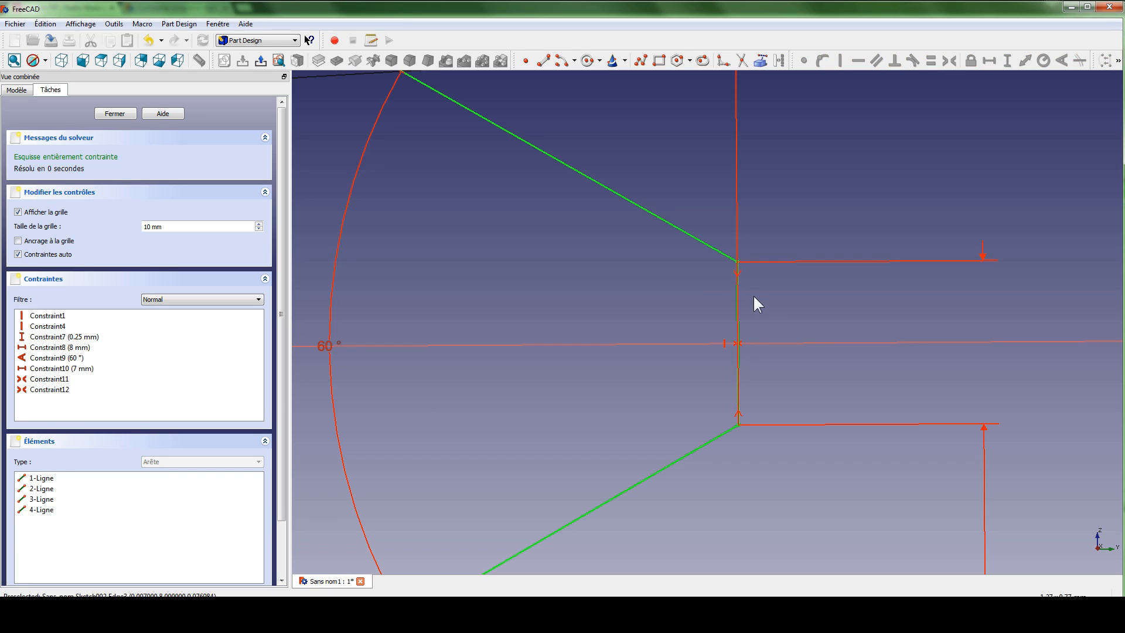
{"action": "left_click", "coordinate": [736, 291]}
{"action": "key", "text": "Delete"}
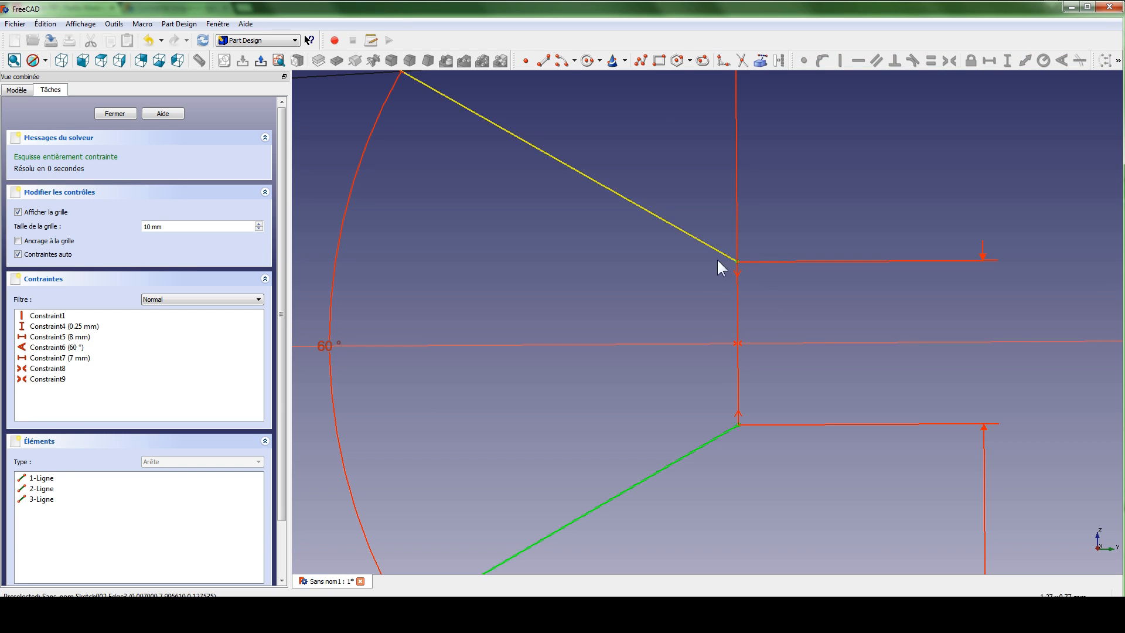
Close the profile's open outer end with an arc centred on the horizontal axis, joining the end points of the two slanted sides
{"action": "left_click", "coordinate": [564, 66]}
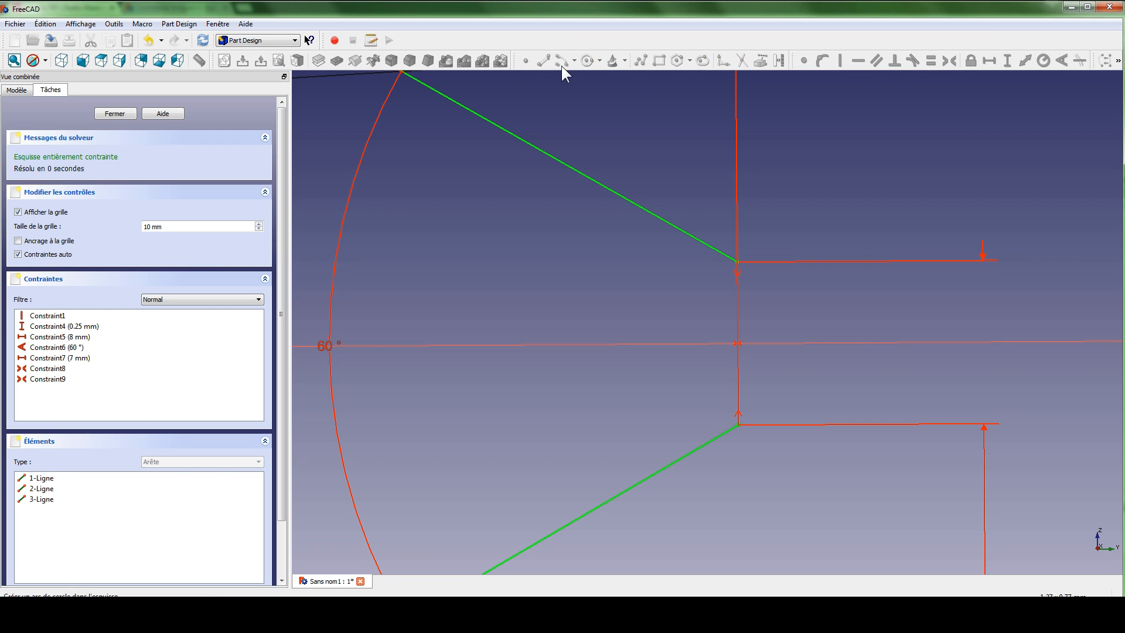
{"action": "left_click", "coordinate": [670, 344]}
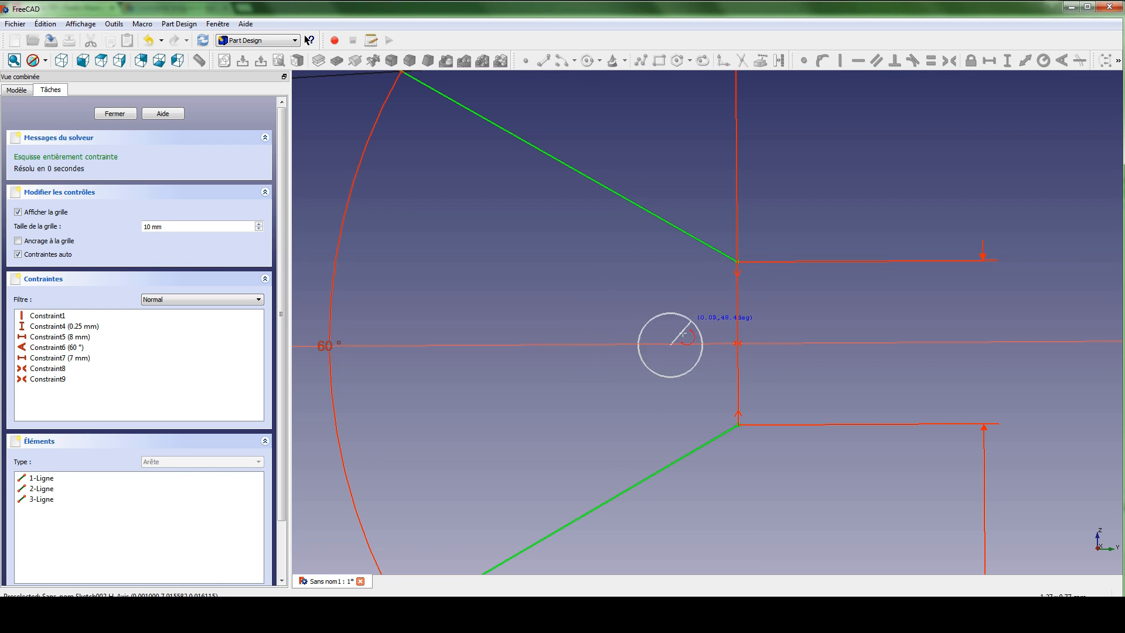
{"action": "left_click", "coordinate": [737, 260]}
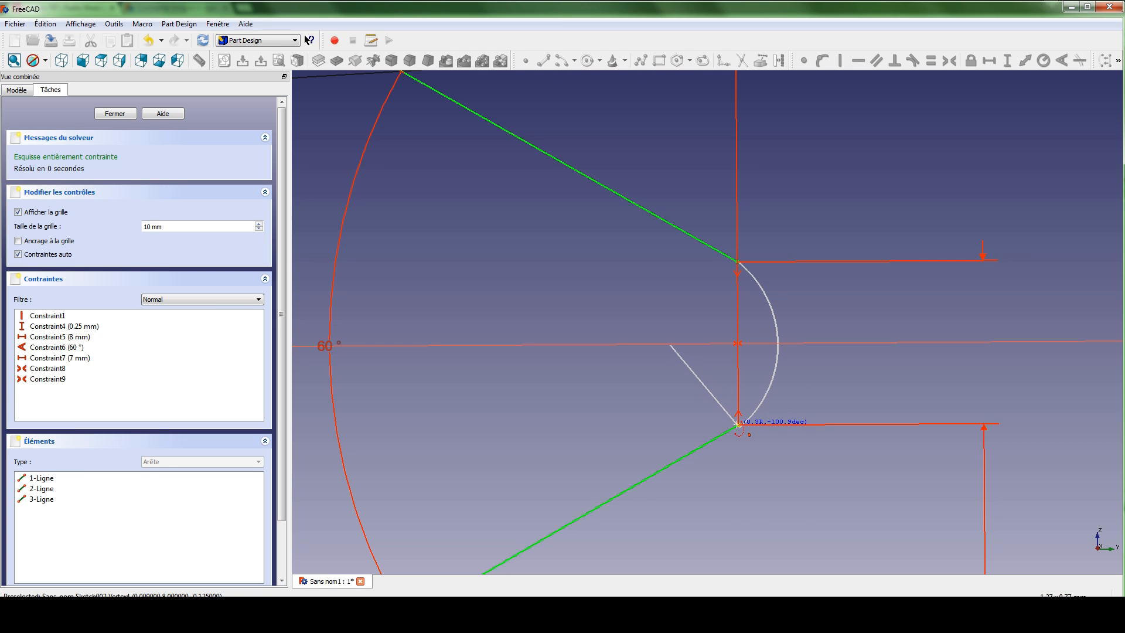
{"action": "left_click", "coordinate": [738, 424]}
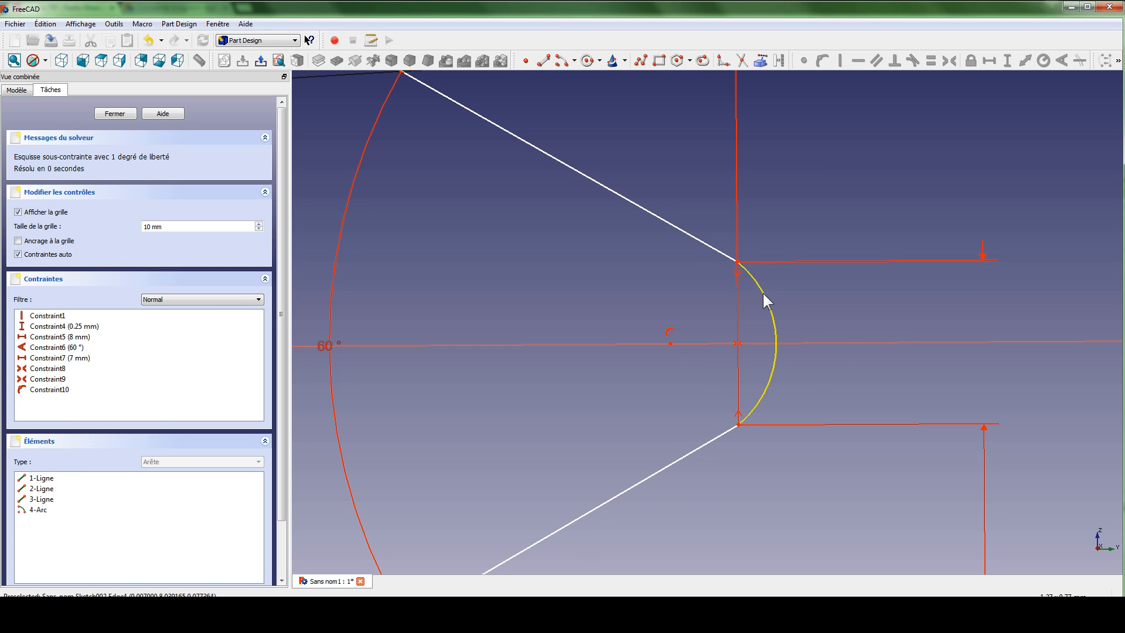
Make the arc tangent to the upper slanted side and leave the thread profile sketch
{"action": "left_click", "coordinate": [720, 256]}
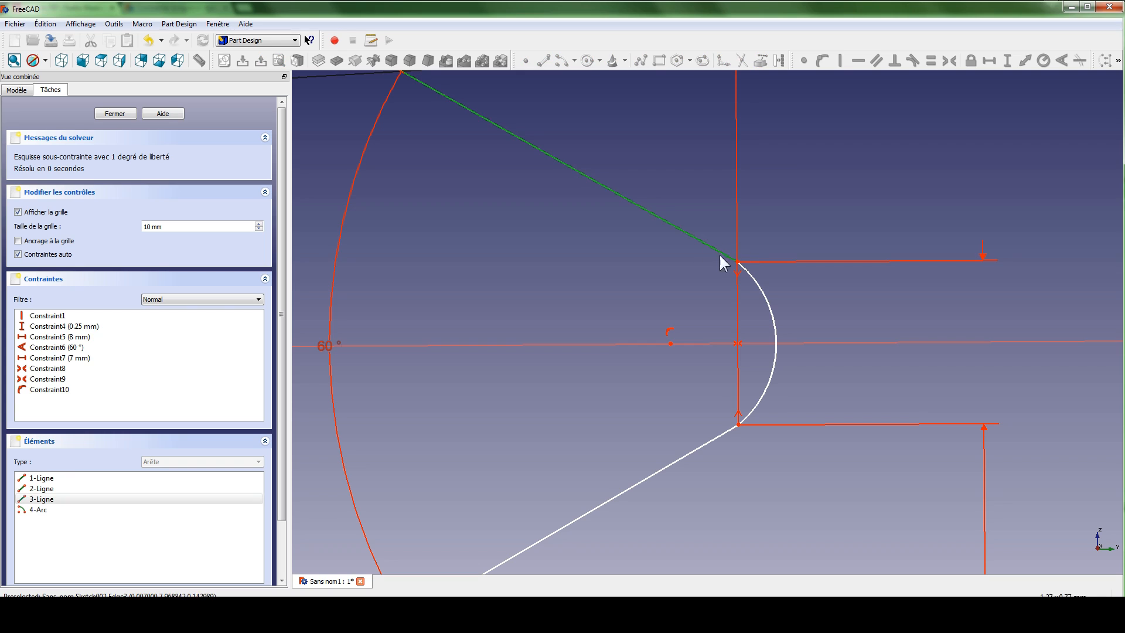
{"action": "left_click", "coordinate": [756, 278]}
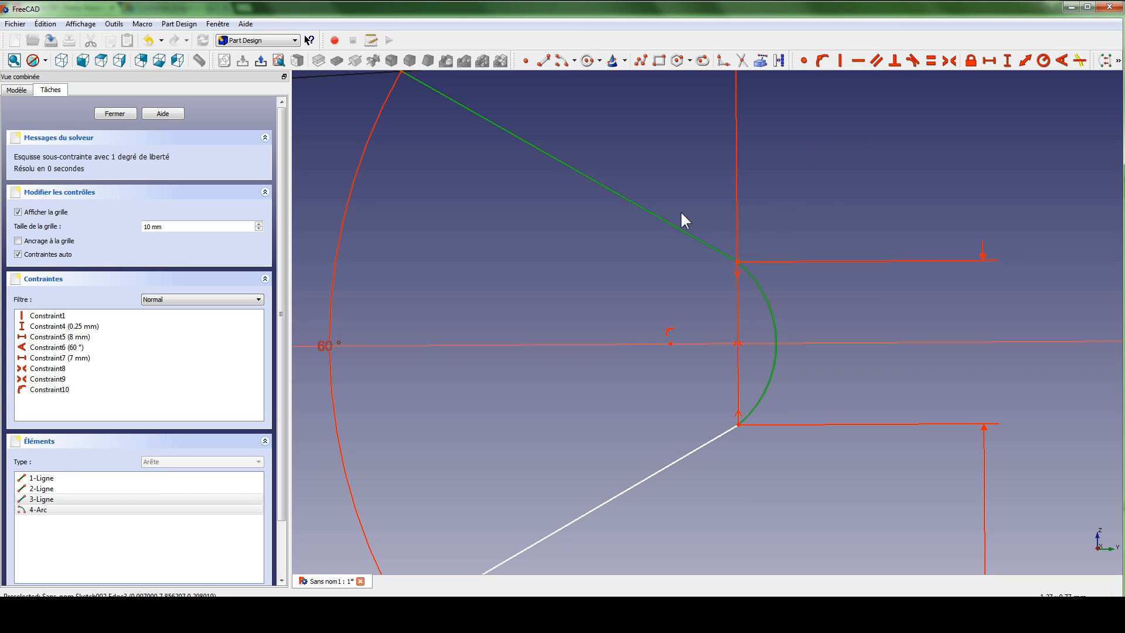
{"action": "left_click", "coordinate": [913, 60]}
{"action": "mouse_move", "coordinate": [690, 350]}
{"action": "middle_mouse_down"}
{"action": "mouse_move", "coordinate": [740, 256]}
{"action": "mouse_move", "coordinate": [739, 282]}
{"action": "middle_mouse_up"}
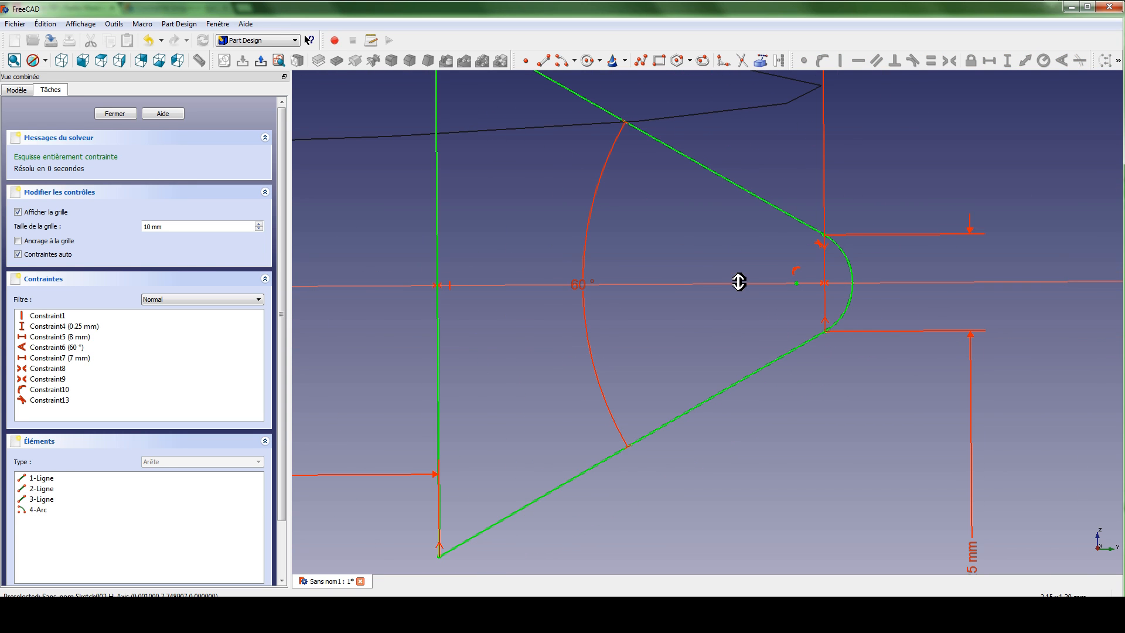
{"action": "middle_click_drag", "start_coordinate": [670, 248], "coordinate": [676, 273]}
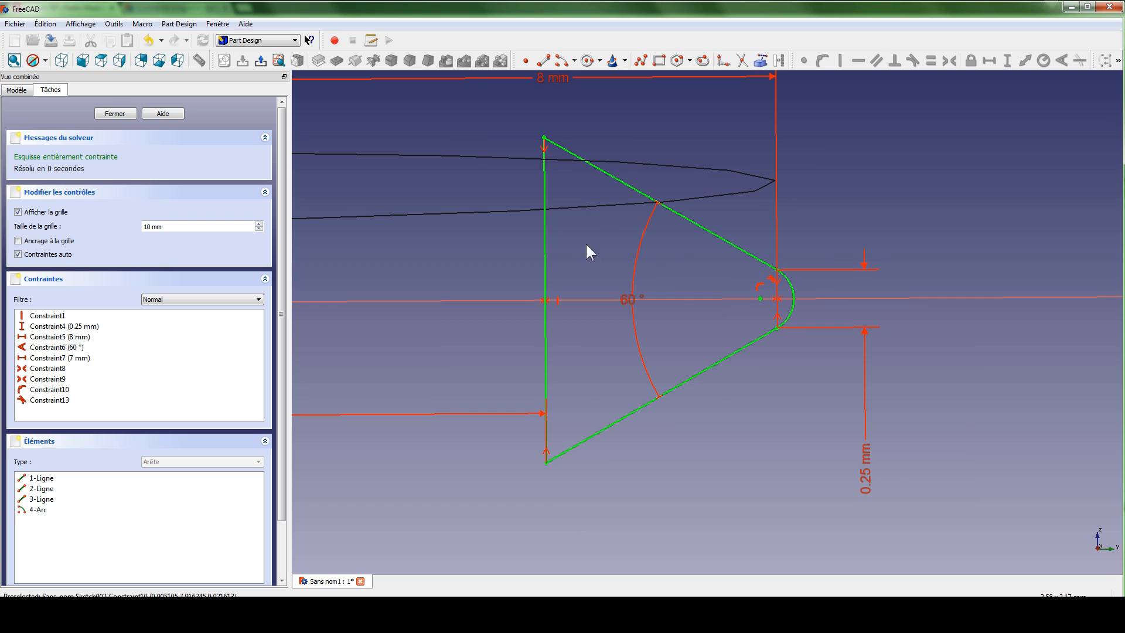
{"action": "mouse_move", "coordinate": [587, 245]}
{"action": "middle_mouse_down"}
{"action": "mouse_move", "coordinate": [618, 237]}
{"action": "mouse_move", "coordinate": [613, 250]}
{"action": "middle_mouse_up"}
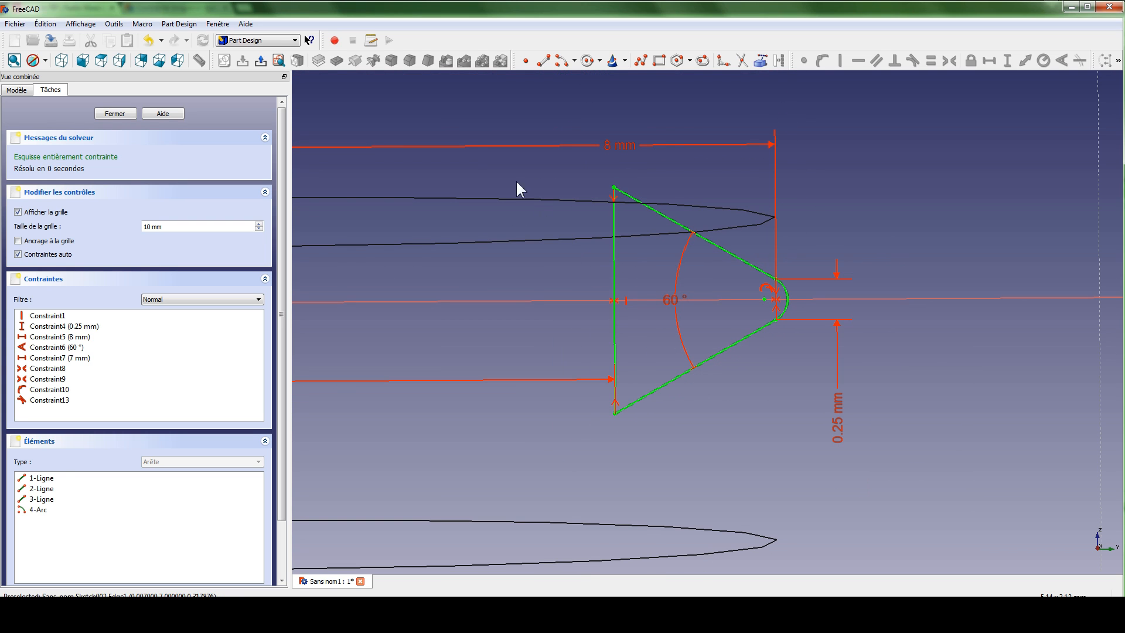
{"action": "left_click", "coordinate": [261, 60]}
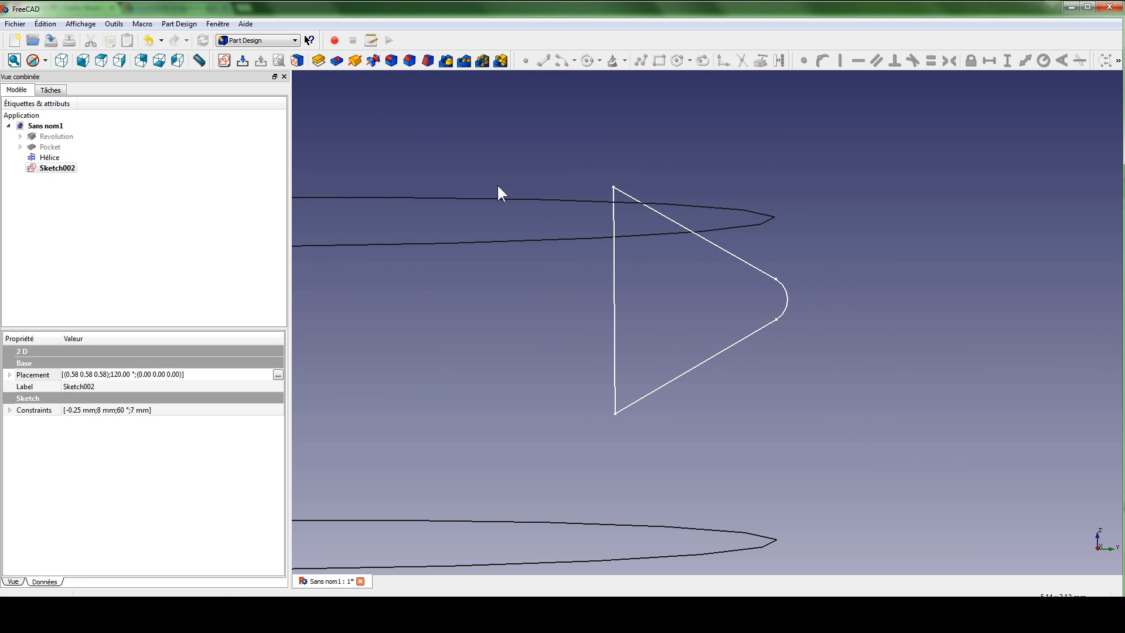
Switch to the Part workbench and start a Sweep with Sketch002 as its profile
{"action": "middle_click_drag", "start_coordinate": [514, 218], "coordinate": [629, 209]}
{"action": "middle_click_drag", "start_coordinate": [565, 225], "coordinate": [569, 261]}
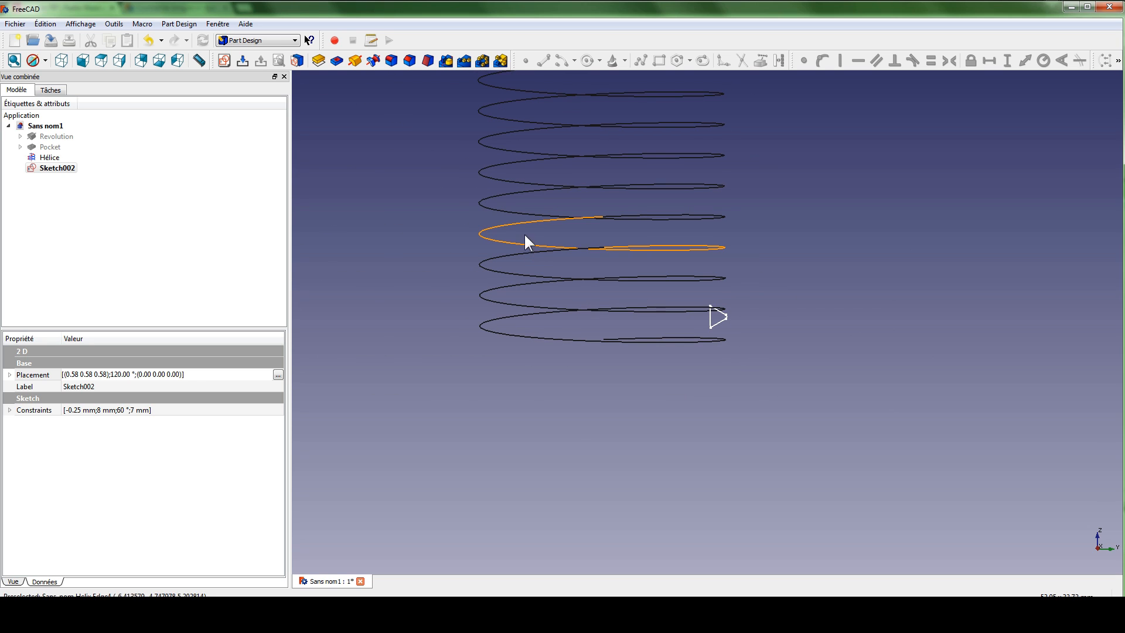
{"action": "left_click", "coordinate": [267, 40]}
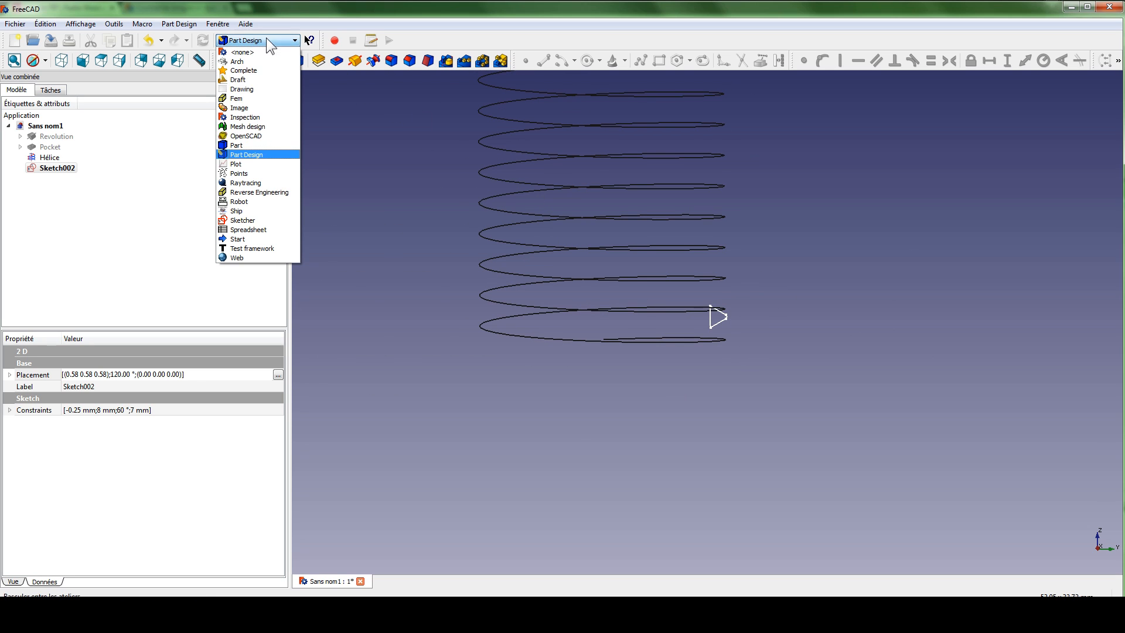
{"action": "left_click", "coordinate": [239, 143]}
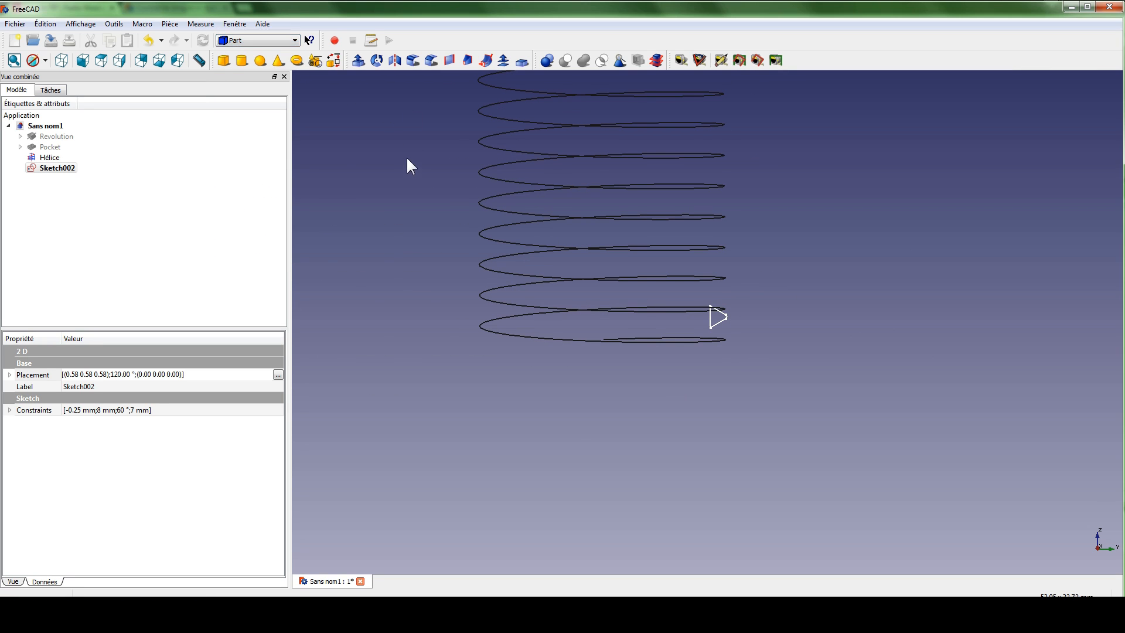
{"action": "left_click", "coordinate": [486, 63]}
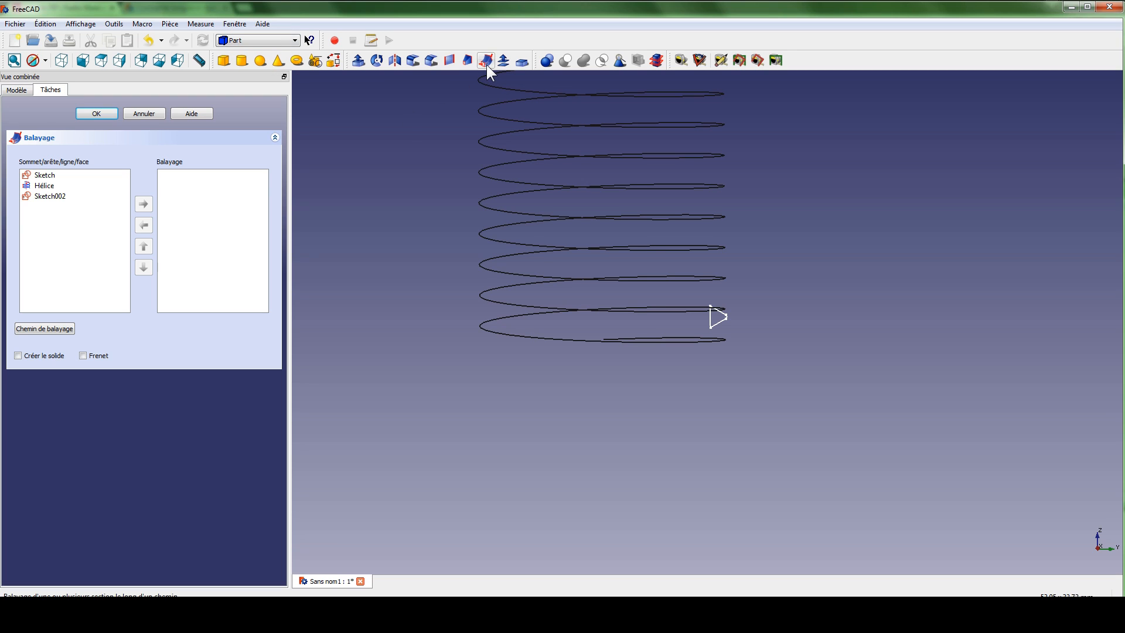
{"action": "left_click", "coordinate": [40, 193]}
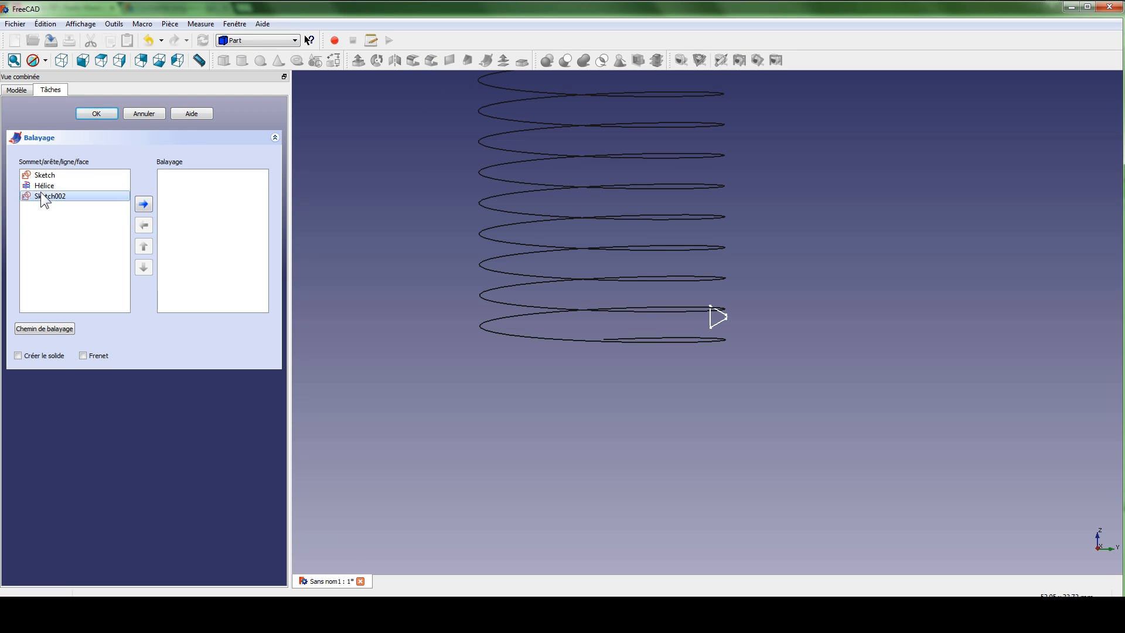
{"action": "double_click", "coordinate": [40, 192]}
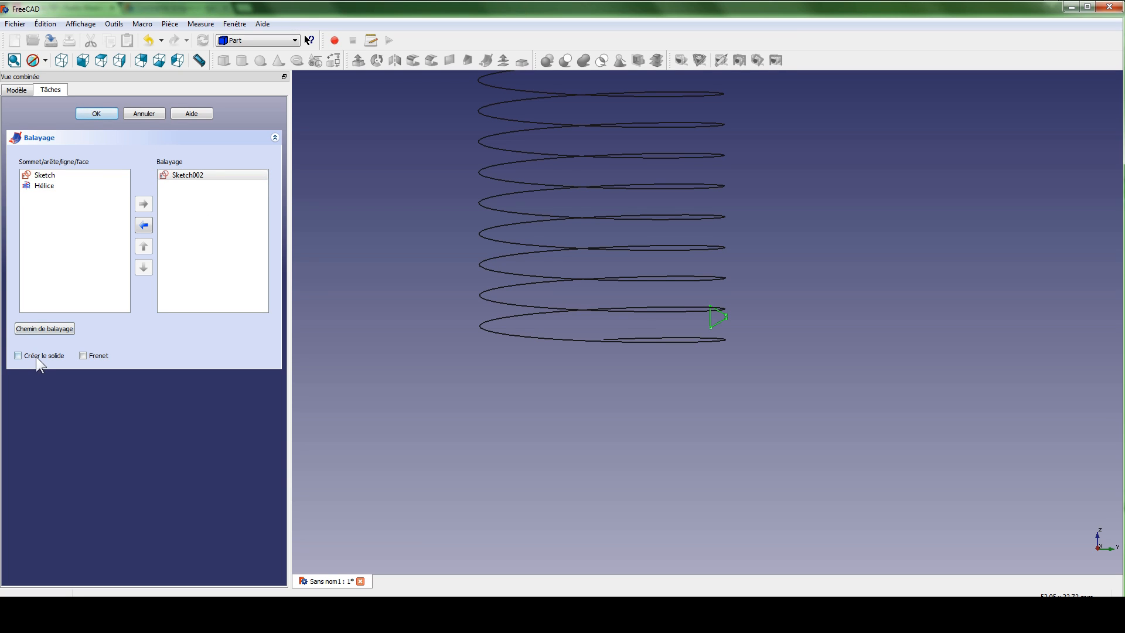
Sweep the thread profile along the whole helix, with the solid and Frenet options enabled
{"action": "left_click", "coordinate": [91, 357]}
{"action": "left_click", "coordinate": [53, 329]}
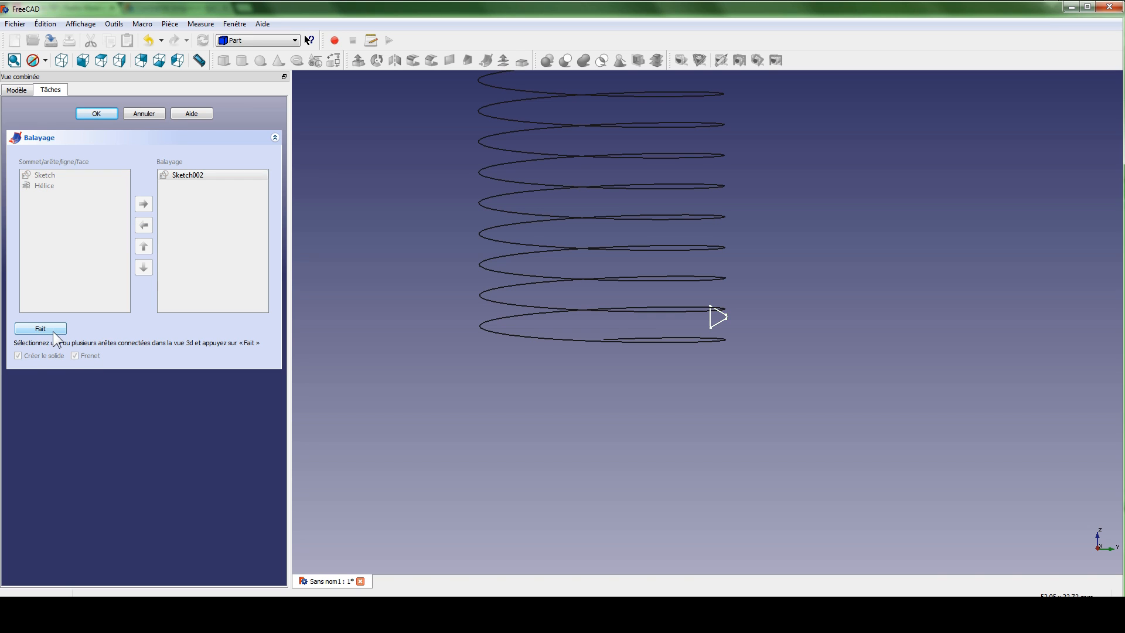
{"action": "left_click", "coordinate": [17, 90]}
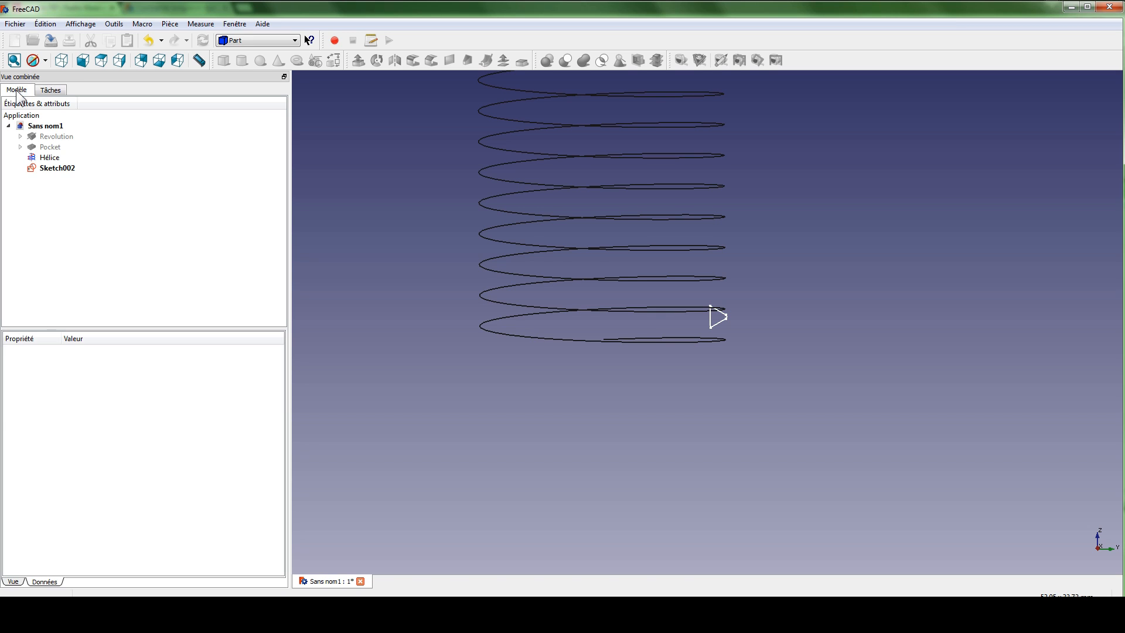
{"action": "left_click", "coordinate": [43, 159]}
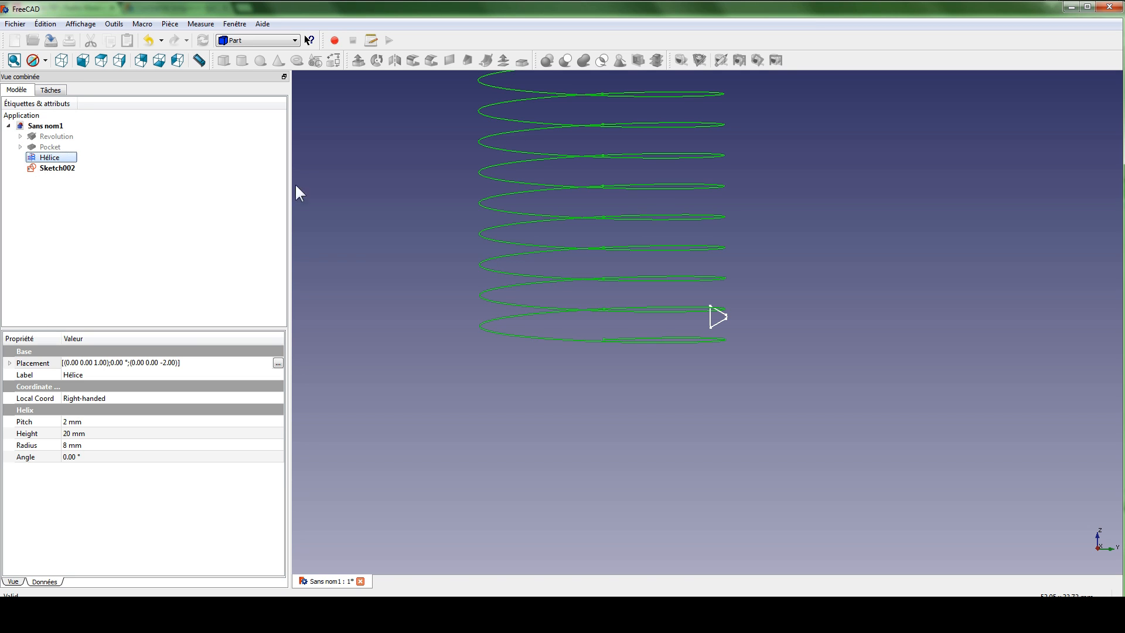
{"action": "left_click", "coordinate": [57, 89]}
{"action": "left_click", "coordinate": [44, 332]}
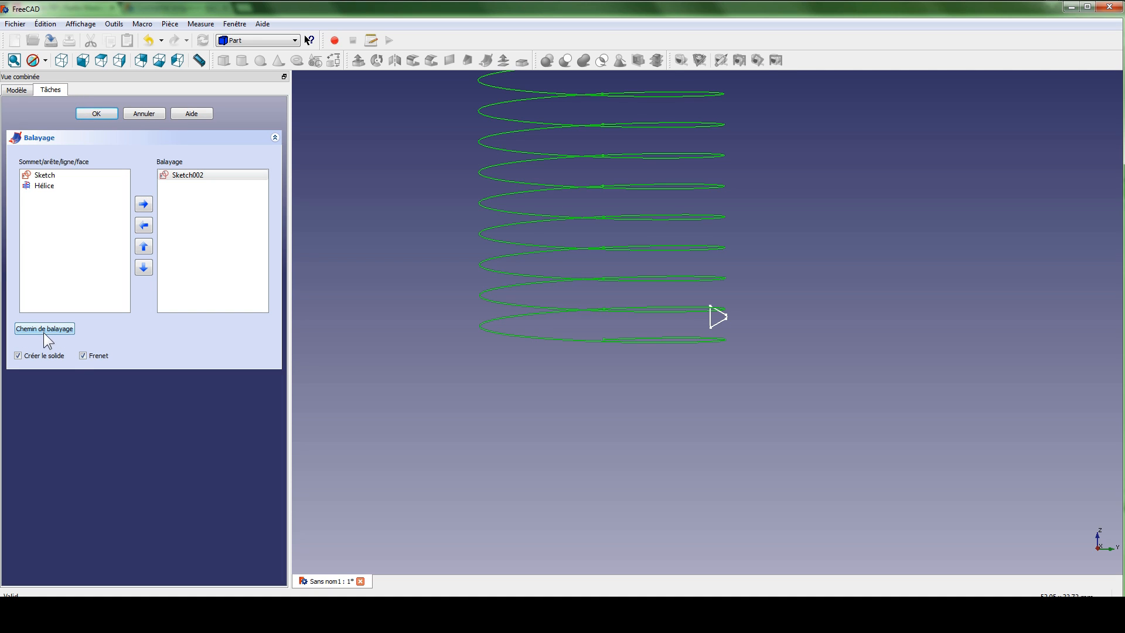
{"action": "left_click", "coordinate": [95, 110]}
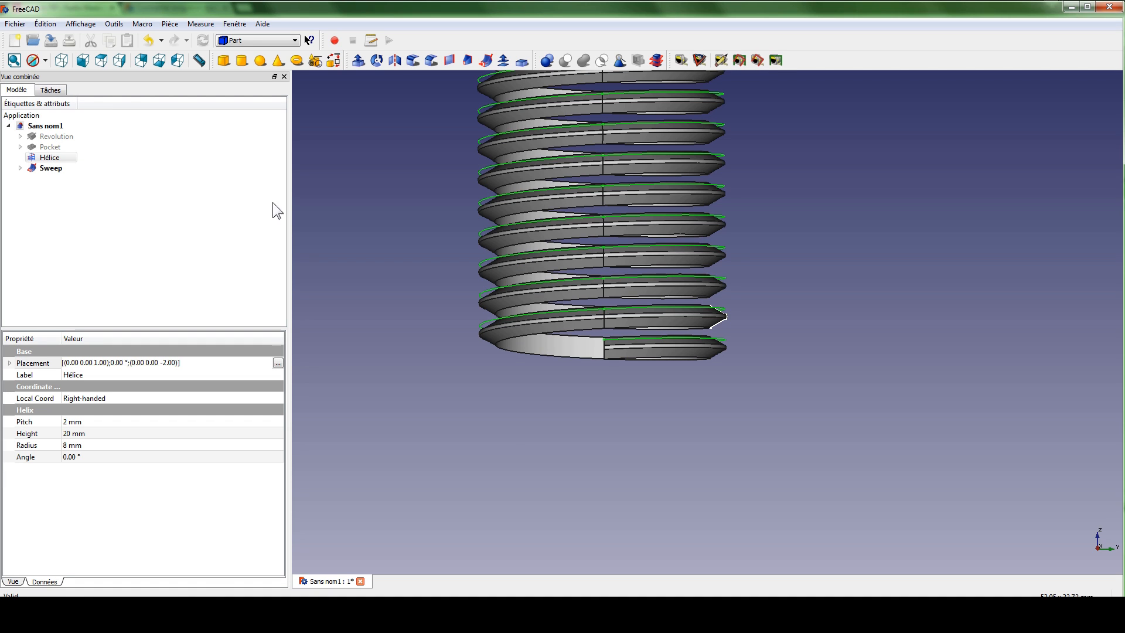
Make the hidden Pocket body of the nut visible together with the swept thread
{"action": "middle_click_drag", "start_coordinate": [570, 214], "coordinate": [662, 375]}
{"action": "scroll", "coordinate": [576, 252], "scroll_direction": "down", "scroll_amount": 3}
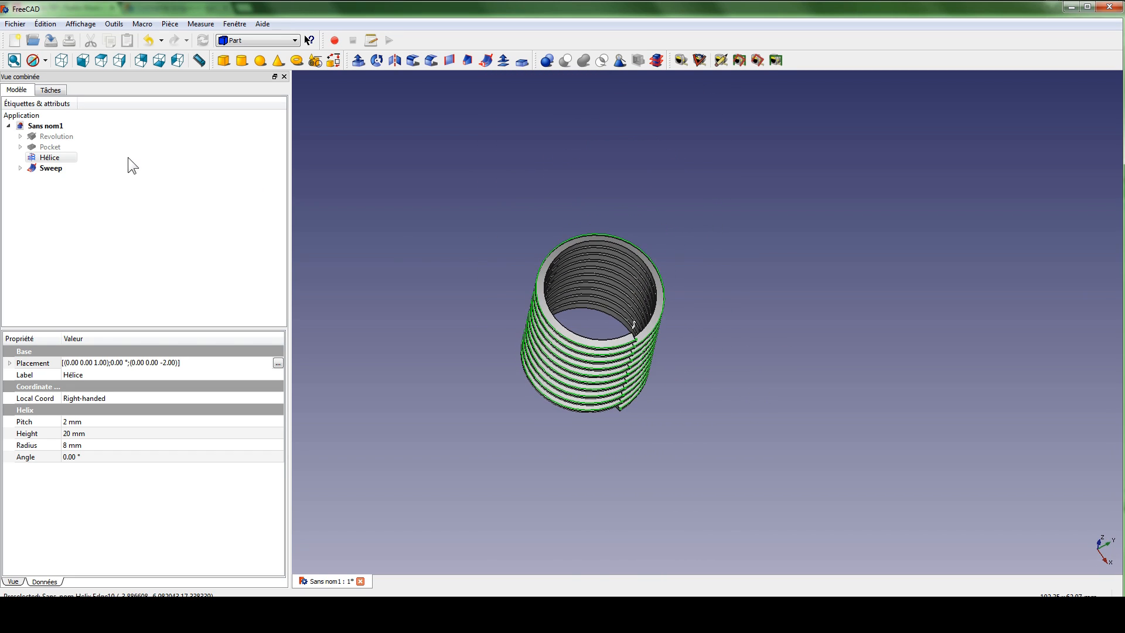
{"action": "left_click", "coordinate": [50, 147]}
{"action": "key", "text": "space"}
{"action": "left_click", "coordinate": [470, 184]}
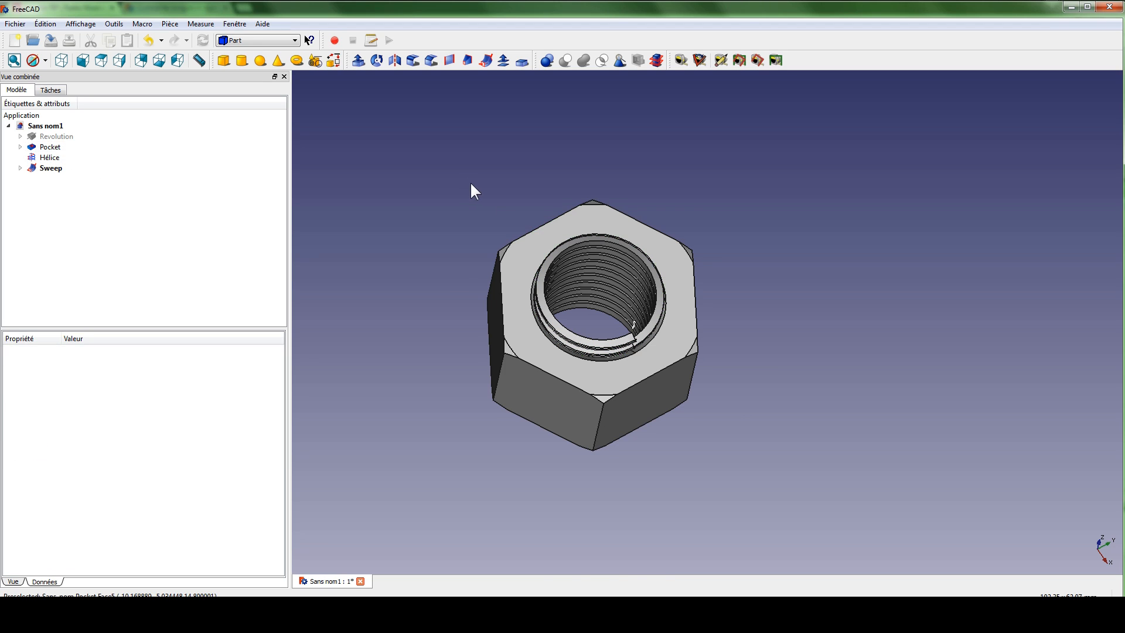
Subtract the Sweep from the Pocket body with a Boolean difference to cut the nut's internal thread
{"action": "middle_click_drag", "start_coordinate": [470, 183], "coordinate": [567, 192]}
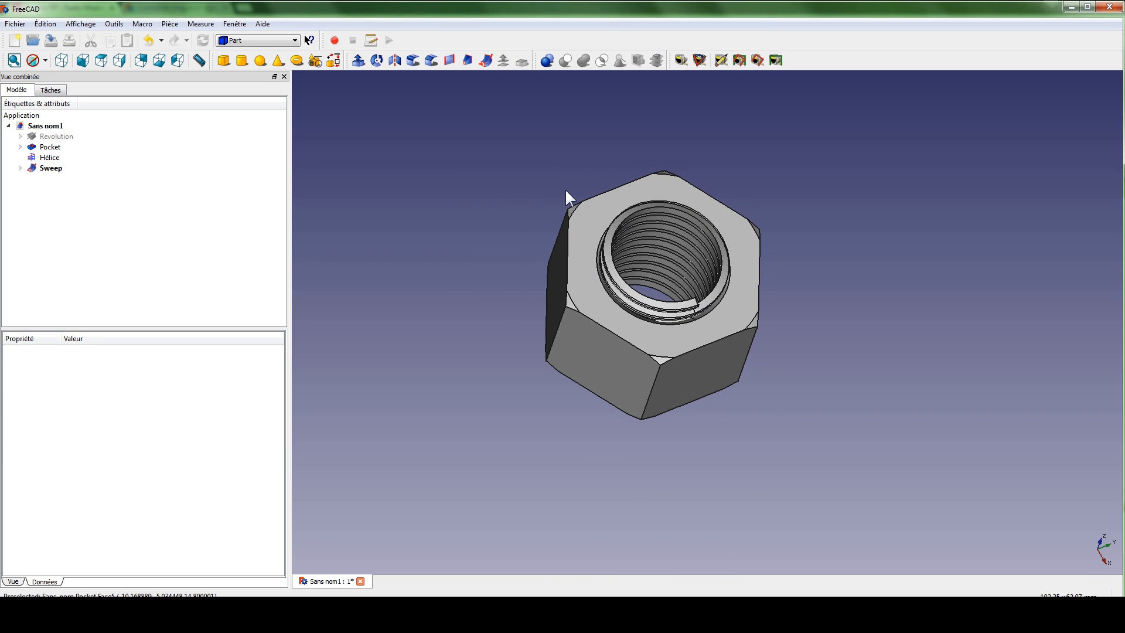
{"action": "middle_click_drag", "start_coordinate": [534, 237], "coordinate": [657, 280]}
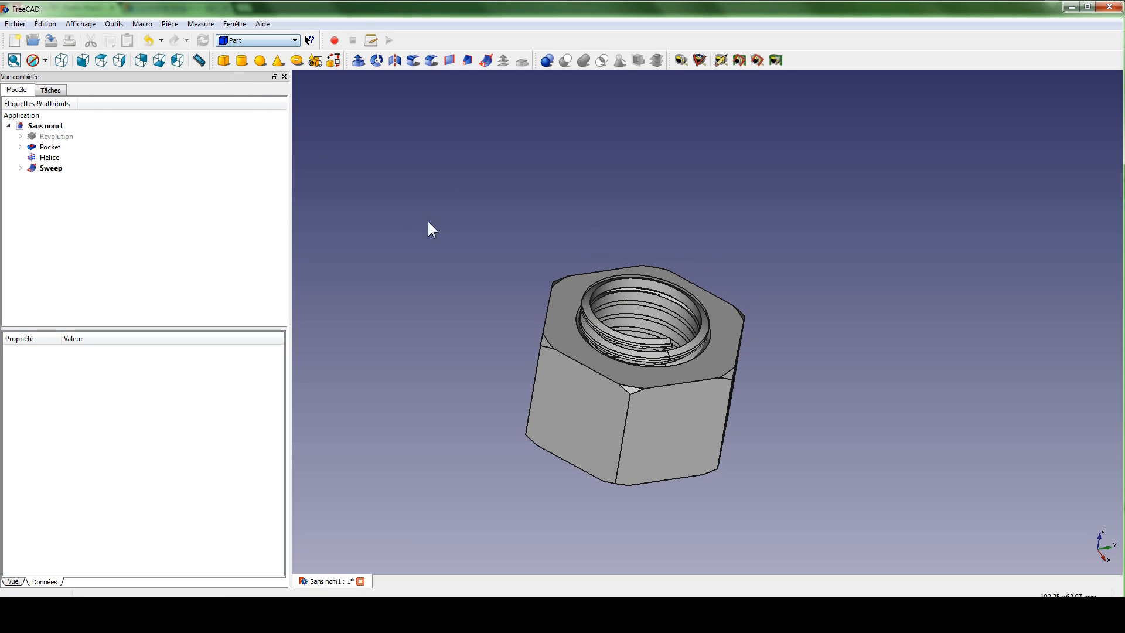
{"action": "middle_click_drag", "start_coordinate": [427, 219], "coordinate": [486, 211]}
{"action": "left_click", "coordinate": [548, 61]}
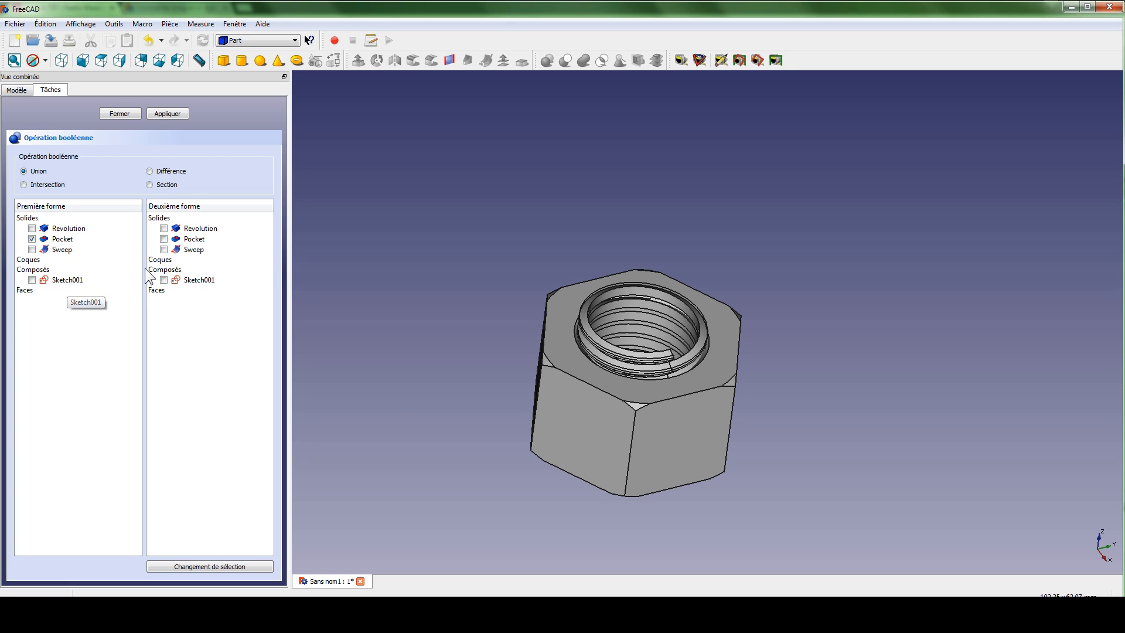
{"action": "left_click", "coordinate": [150, 171]}
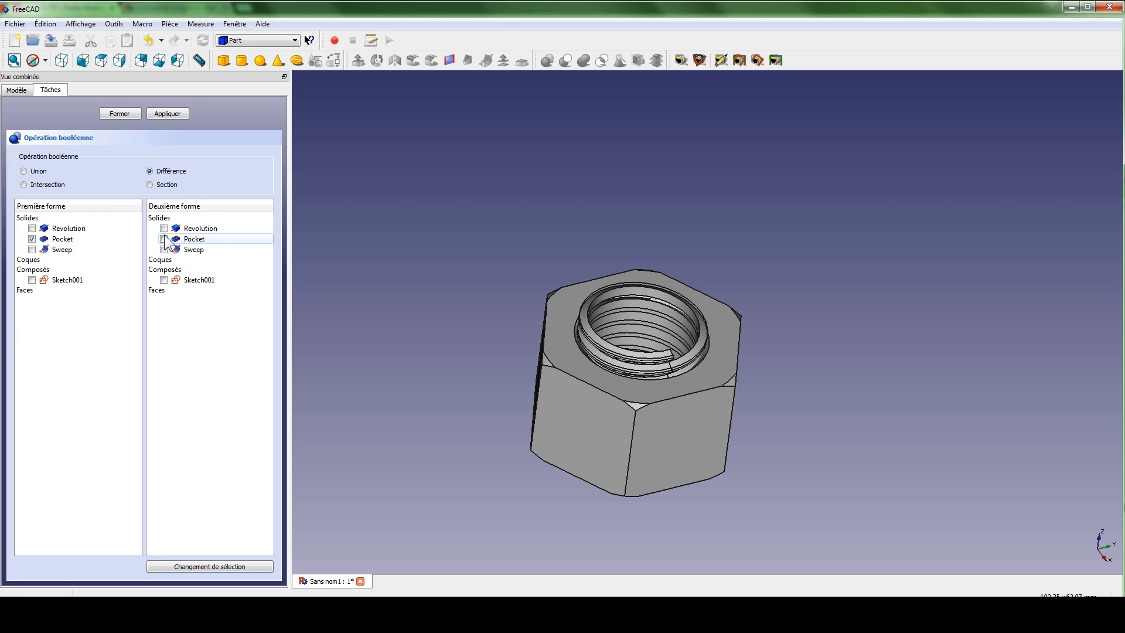
{"action": "left_click", "coordinate": [164, 249]}
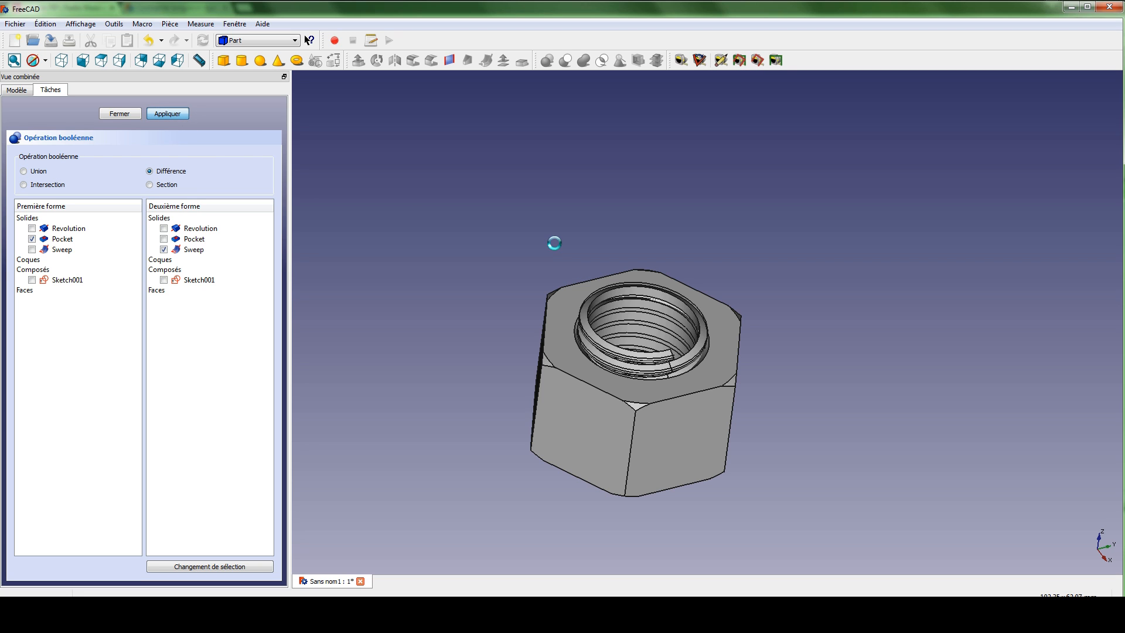
{"action": "middle_click_drag", "start_coordinate": [621, 311], "coordinate": [636, 306]}
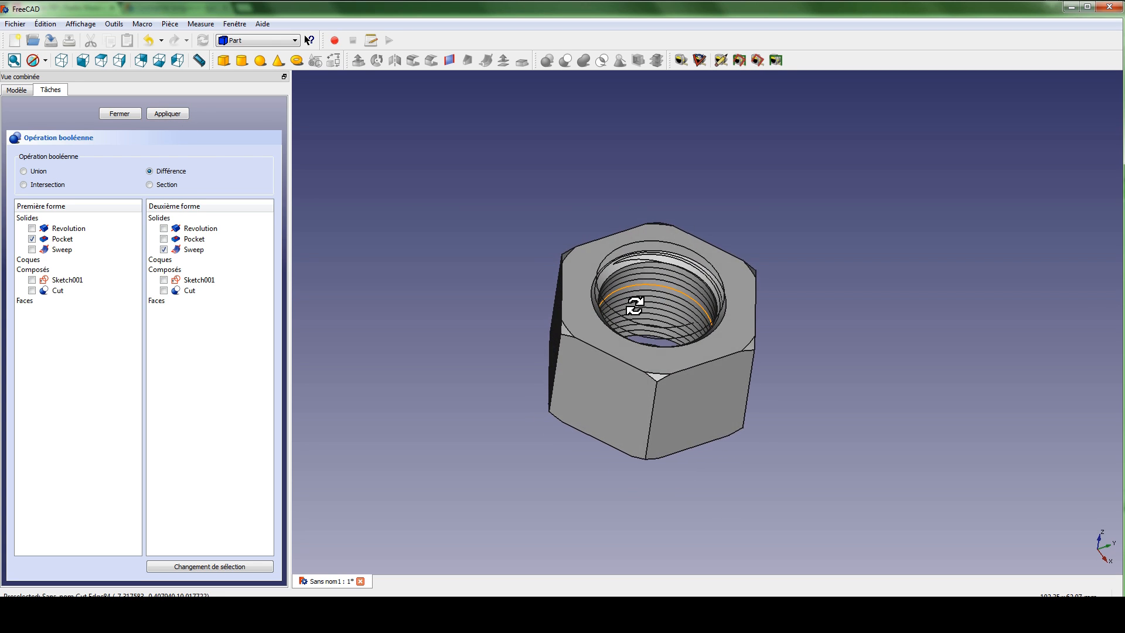
Hide the Hélice and examine the thread cut inside the nut's bore
{"action": "left_click", "coordinate": [18, 90]}
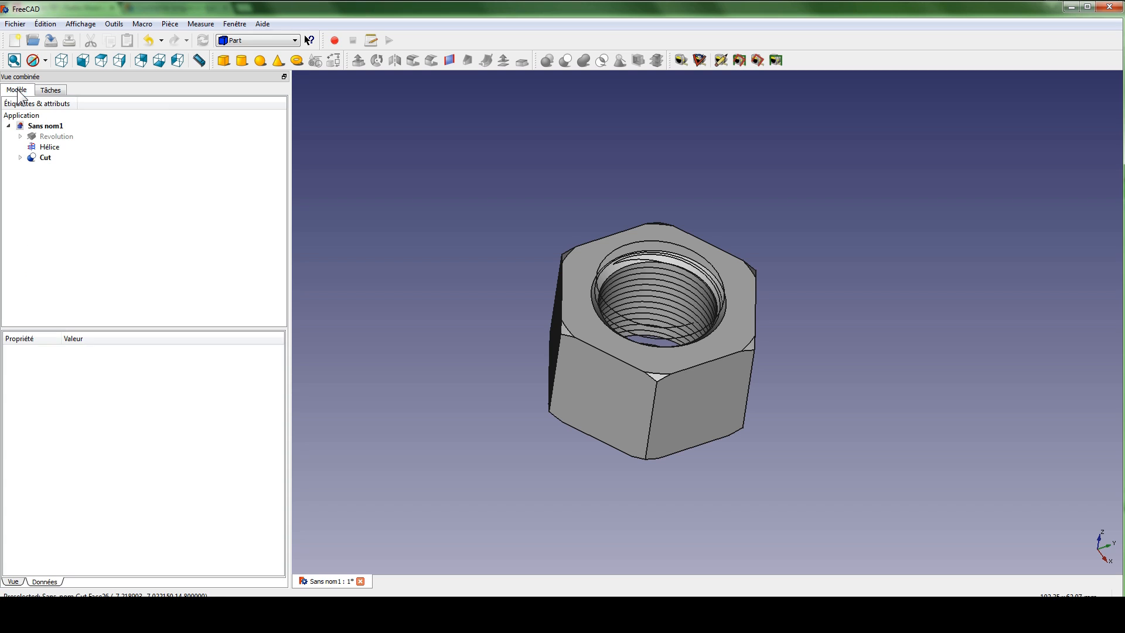
{"action": "left_click", "coordinate": [56, 144]}
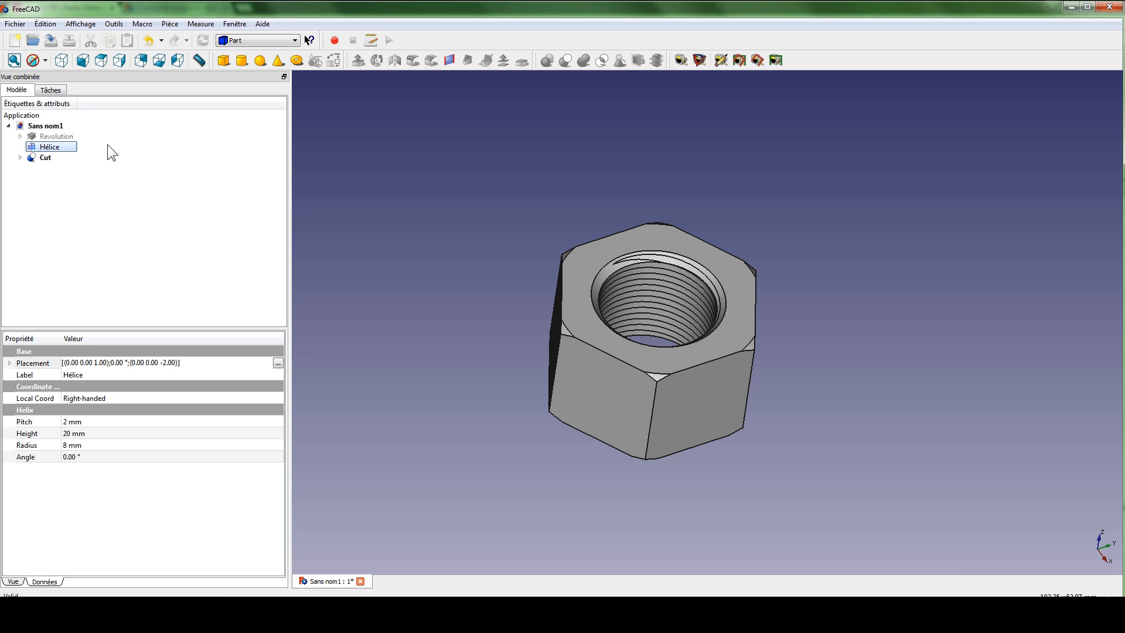
{"action": "left_click", "coordinate": [51, 90]}
{"action": "scroll", "coordinate": [569, 241], "scroll_direction": "up", "scroll_amount": 5}
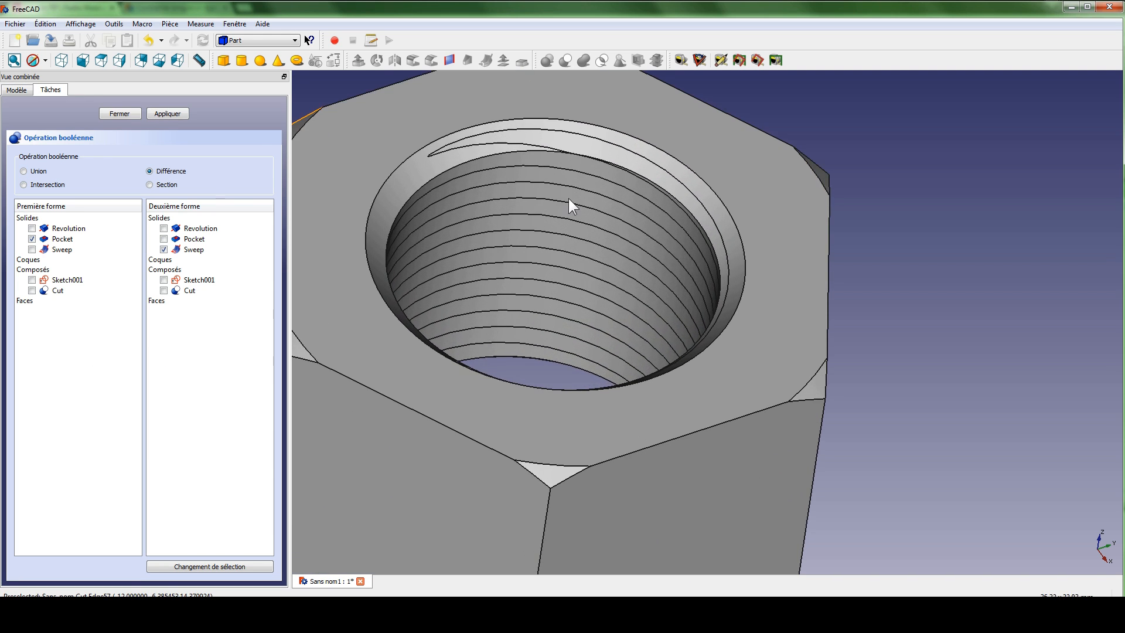
{"action": "mouse_move", "coordinate": [630, 369]}
{"action": "middle_mouse_down"}
{"action": "mouse_move", "coordinate": [648, 327]}
{"action": "mouse_move", "coordinate": [636, 378]}
{"action": "middle_mouse_up"}
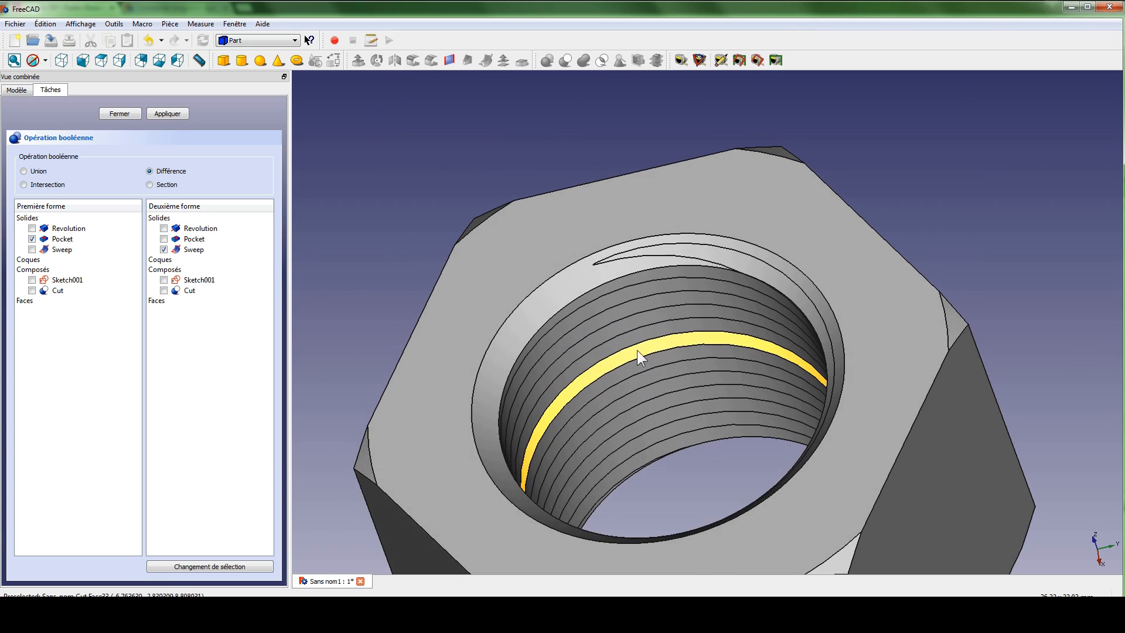
{"action": "middle_click_drag", "start_coordinate": [717, 318], "coordinate": [741, 410]}
{"action": "scroll", "coordinate": [655, 385], "scroll_direction": "up", "scroll_amount": 2}
Delete the Cut object so that the Pocket and the Sweep are separate again
{"action": "left_click", "coordinate": [23, 89]}
{"action": "left_click", "coordinate": [45, 157]}
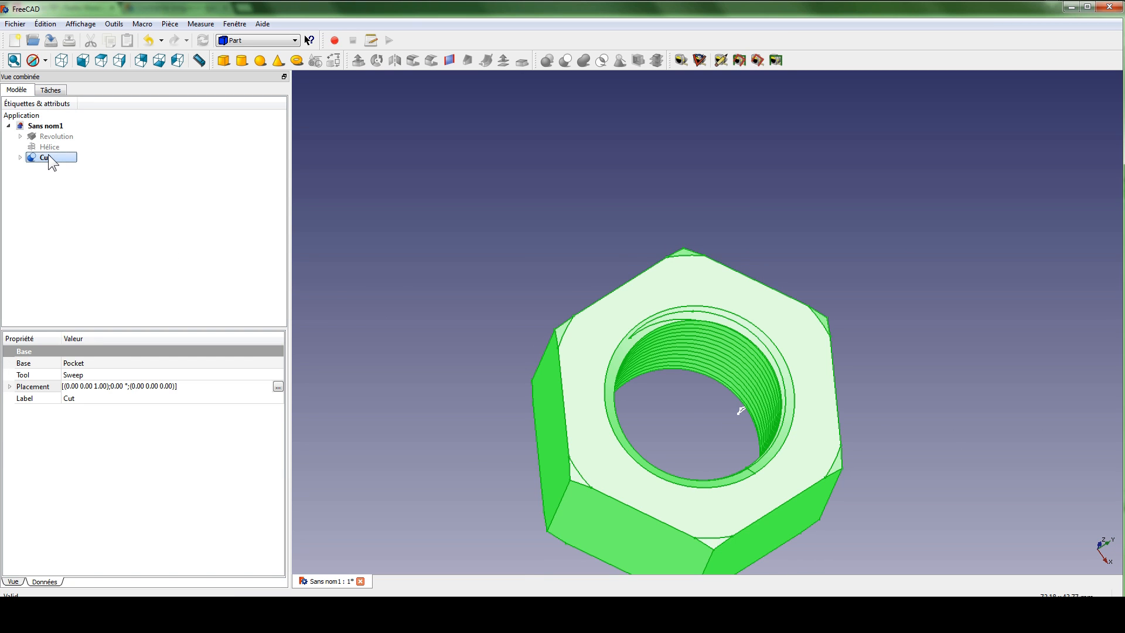
{"action": "key", "text": "Delete"}
Hide the Sweep and inspect the seam edge on the inner face of the Pocket's bore
{"action": "middle_click_drag", "start_coordinate": [535, 319], "coordinate": [589, 395]}
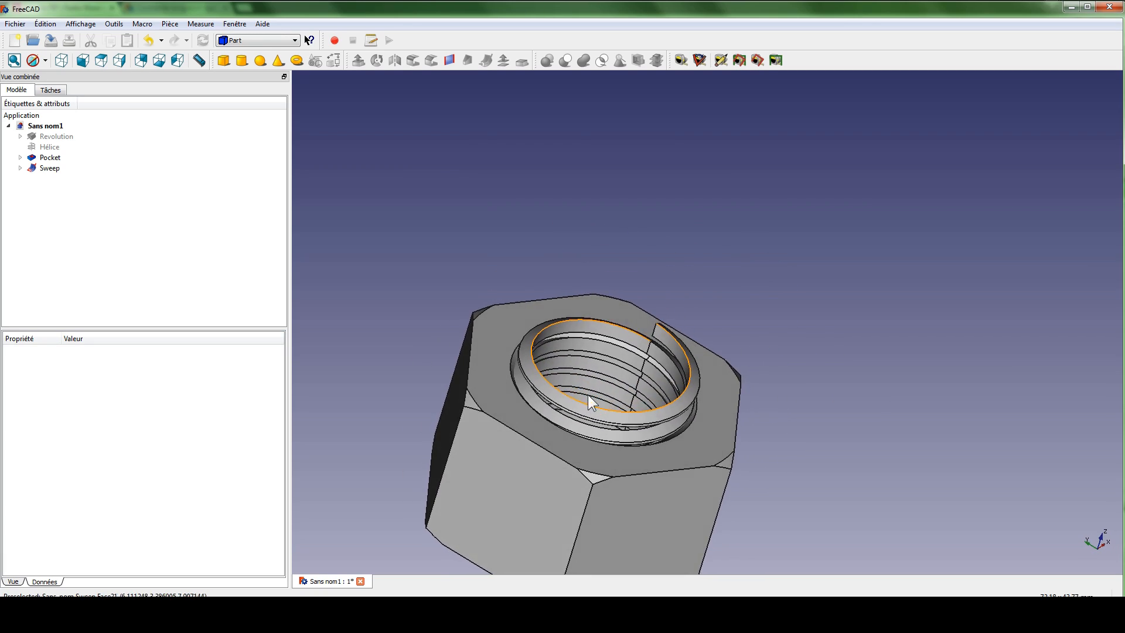
{"action": "left_click", "coordinate": [52, 169]}
{"action": "key", "text": "space"}
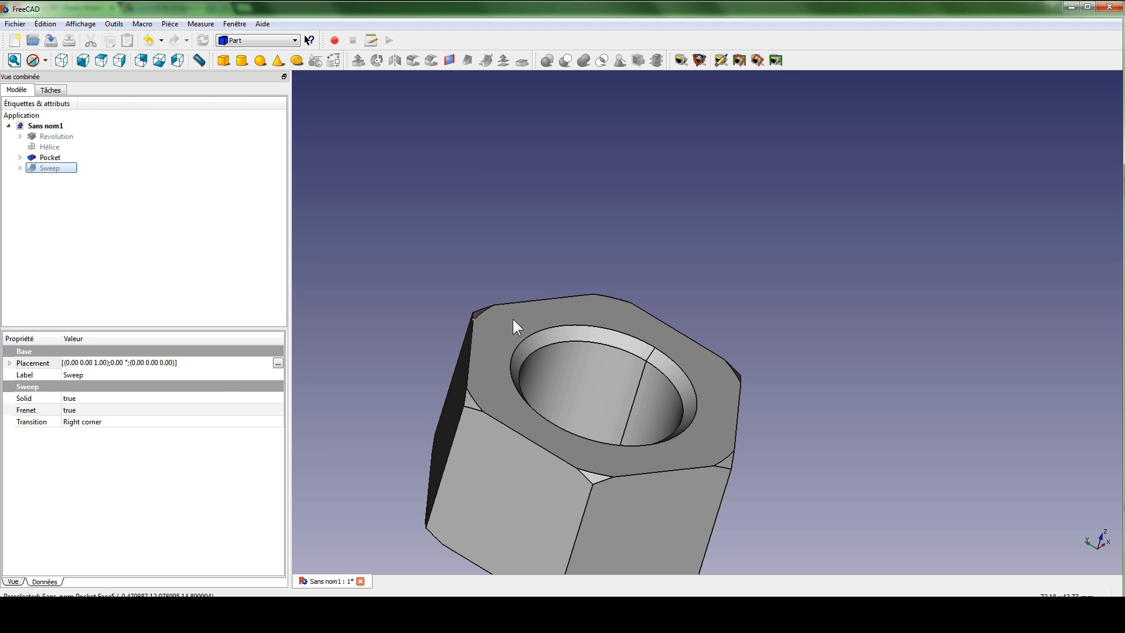
{"action": "middle_click_drag", "start_coordinate": [536, 320], "coordinate": [567, 307]}
{"action": "scroll", "coordinate": [567, 317], "scroll_direction": "up", "scroll_amount": 4}
{"action": "middle_click_drag", "start_coordinate": [568, 359], "coordinate": [678, 389]}
{"action": "scroll", "coordinate": [682, 373], "scroll_direction": "down", "scroll_amount": 2}
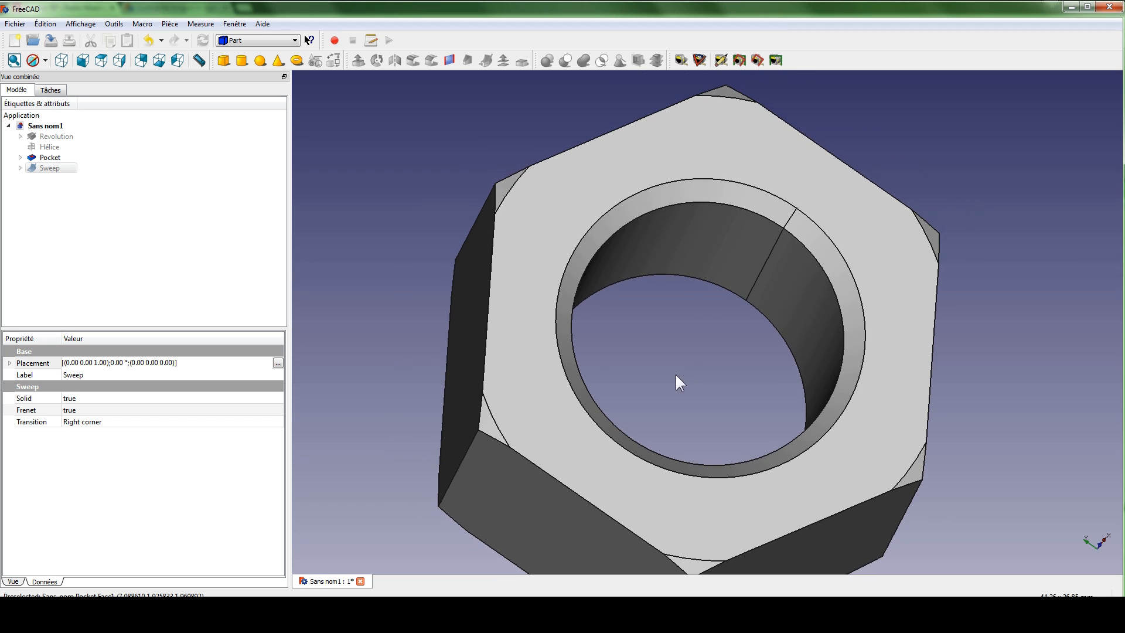
{"action": "left_click", "coordinate": [759, 271]}
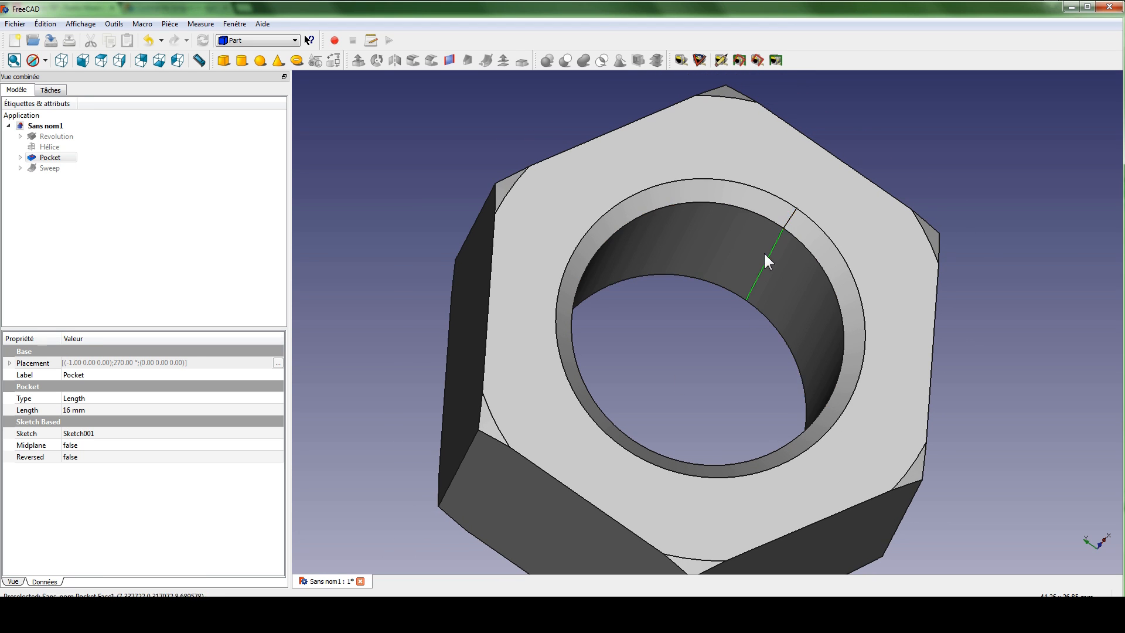
Show the Sweep again and compare its starting line with the seam edge of the bore
{"action": "left_click", "coordinate": [459, 132]}
{"action": "left_click", "coordinate": [50, 157]}
{"action": "left_click", "coordinate": [50, 169]}
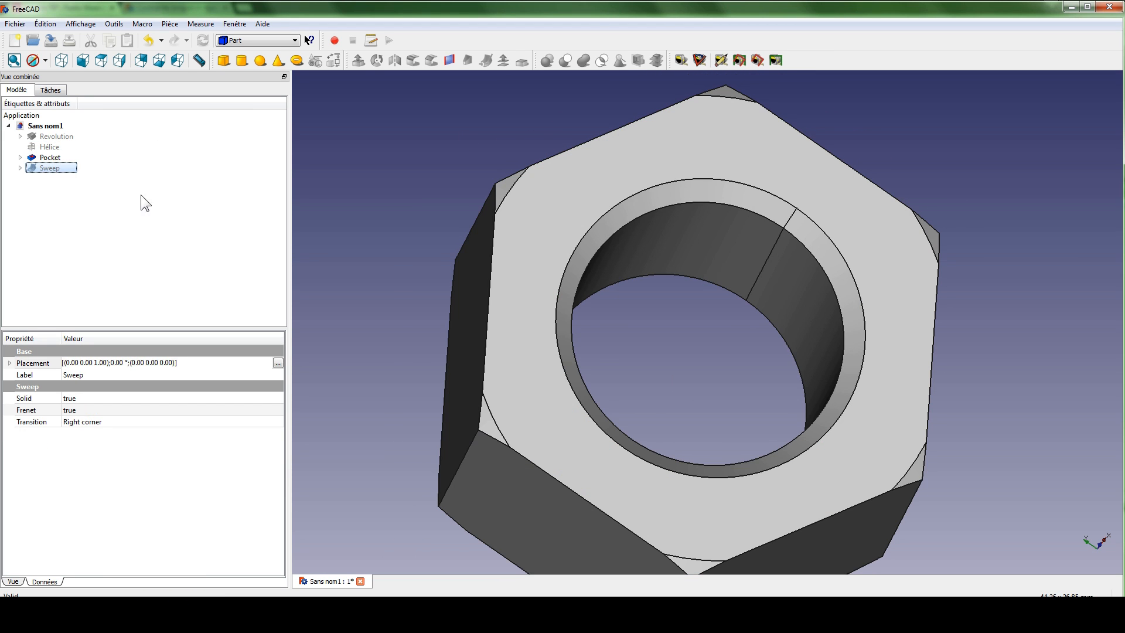
{"action": "key", "text": "space"}
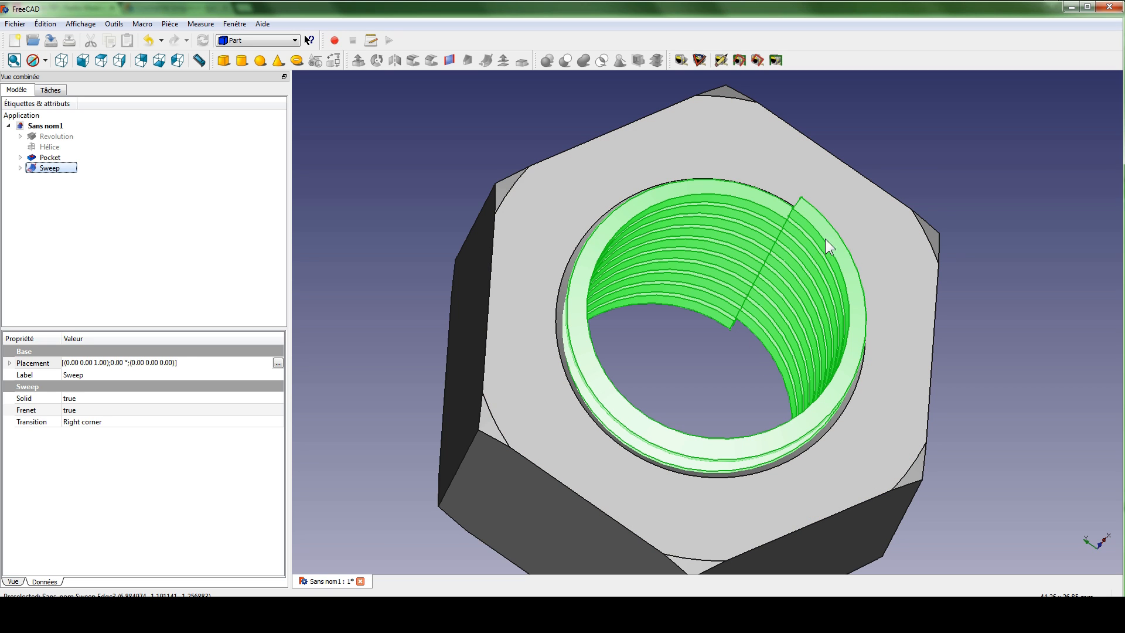
{"action": "left_click", "coordinate": [716, 361]}
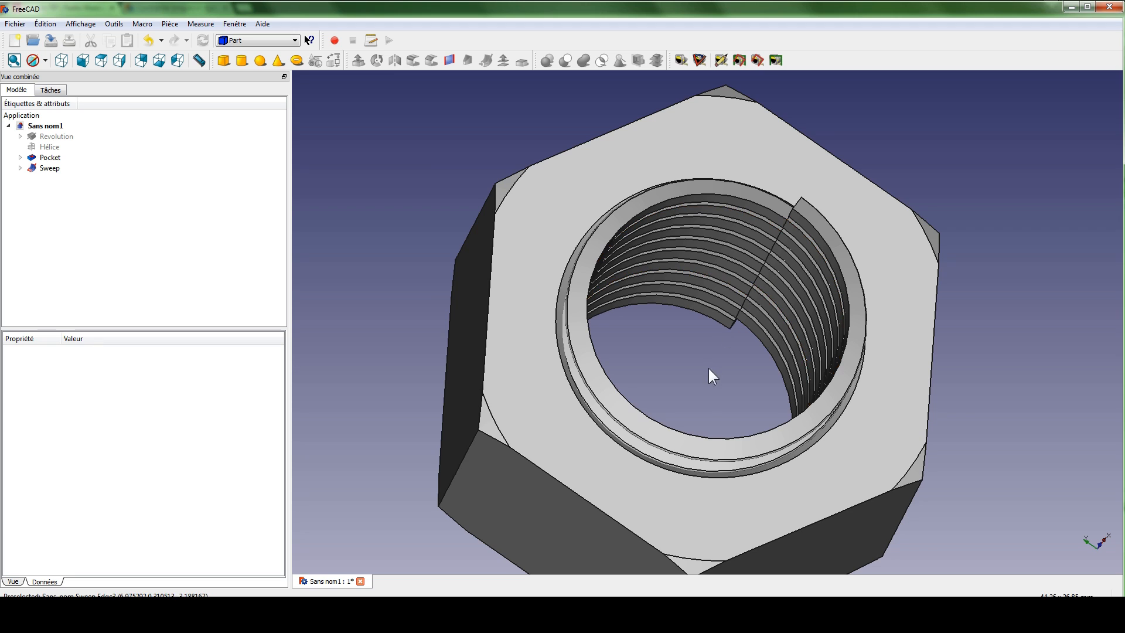
{"action": "middle_click_drag", "start_coordinate": [709, 368], "coordinate": [656, 368]}
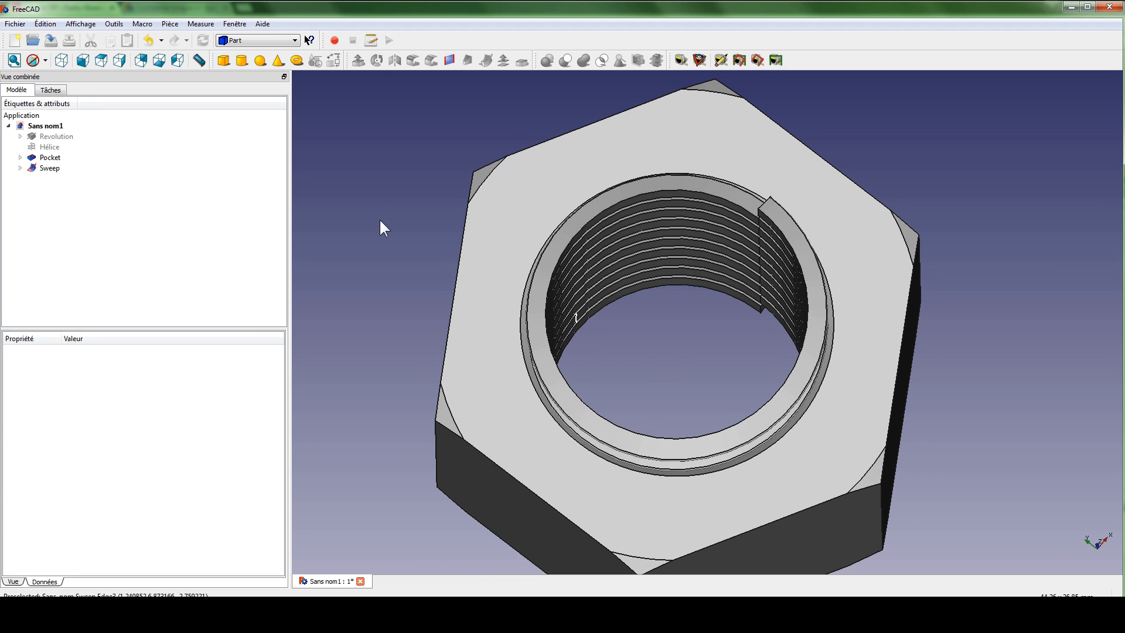
Rotate the Sweep by 90° about the Z axis through its placement and apply the change
{"action": "left_click", "coordinate": [48, 169]}
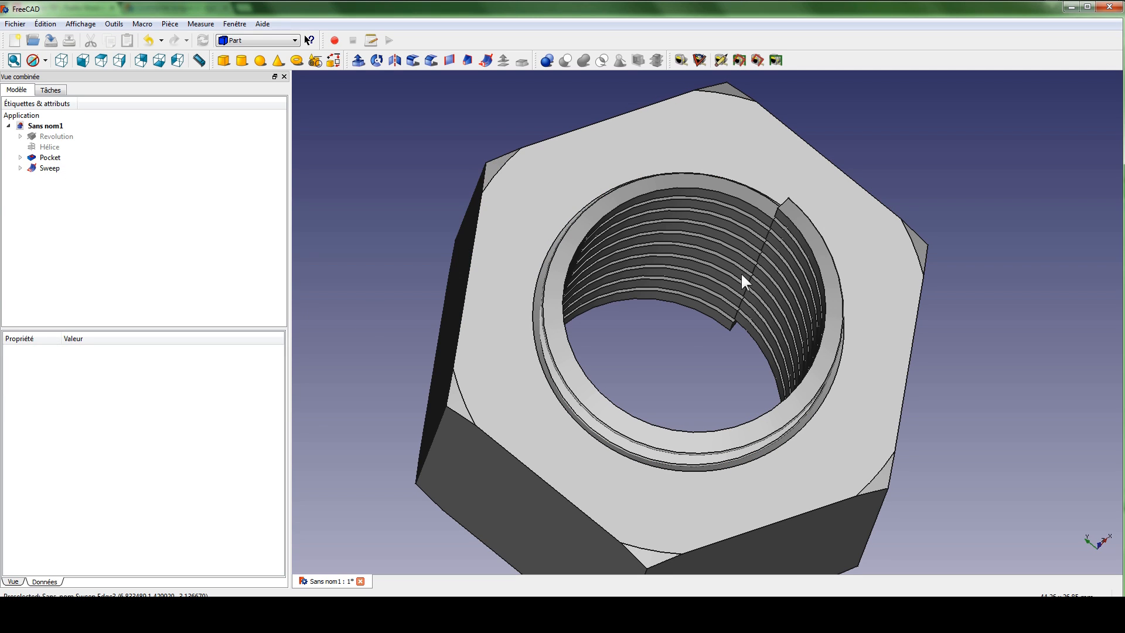
{"action": "left_click", "coordinate": [38, 170]}
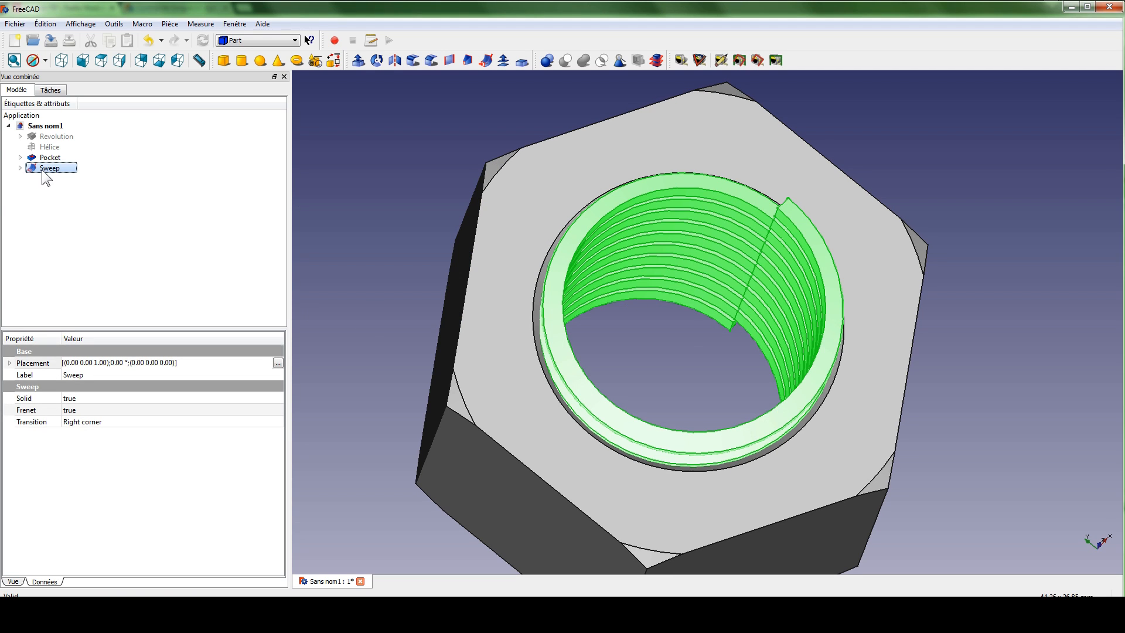
{"action": "left_click", "coordinate": [88, 363]}
{"action": "left_click", "coordinate": [277, 363]}
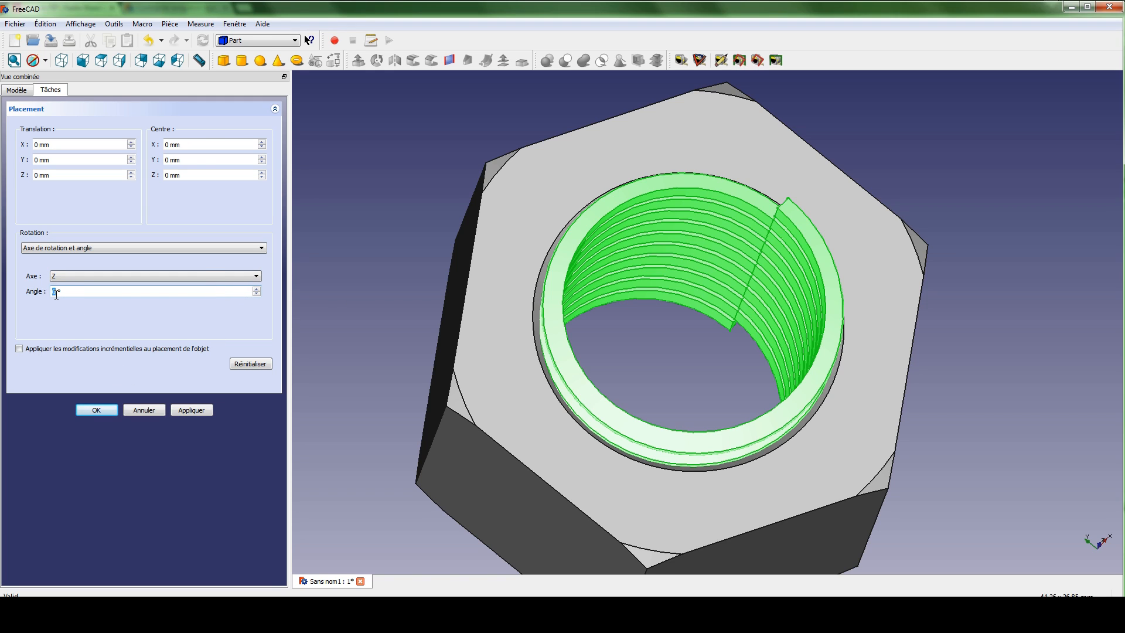
{"action": "type", "text": "90"}
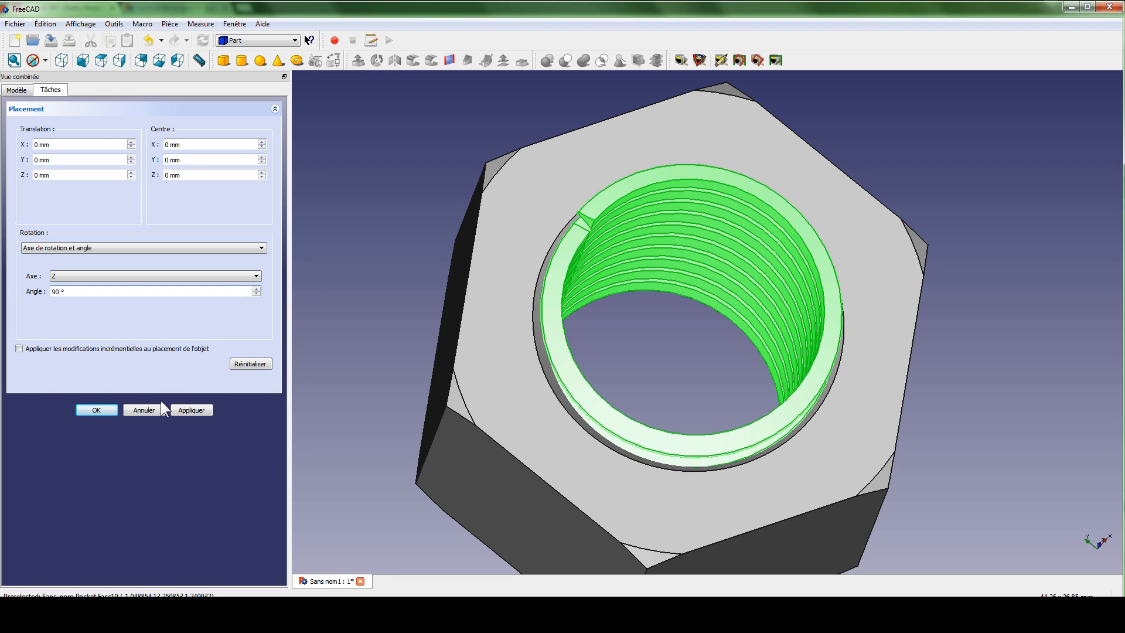
{"action": "left_click", "coordinate": [193, 410]}
{"action": "left_click", "coordinate": [96, 410]}
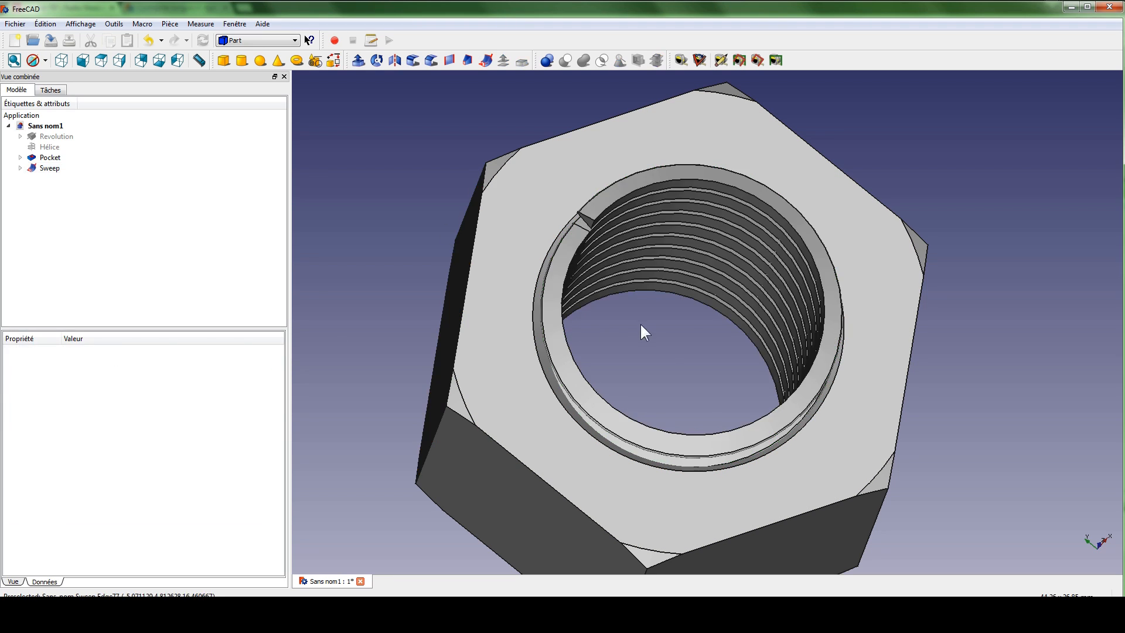
Temporarily hide the rotated Sweep to check where its start lies relative to the bore's seam edge, and show it again
{"action": "middle_click_drag", "start_coordinate": [660, 383], "coordinate": [571, 409]}
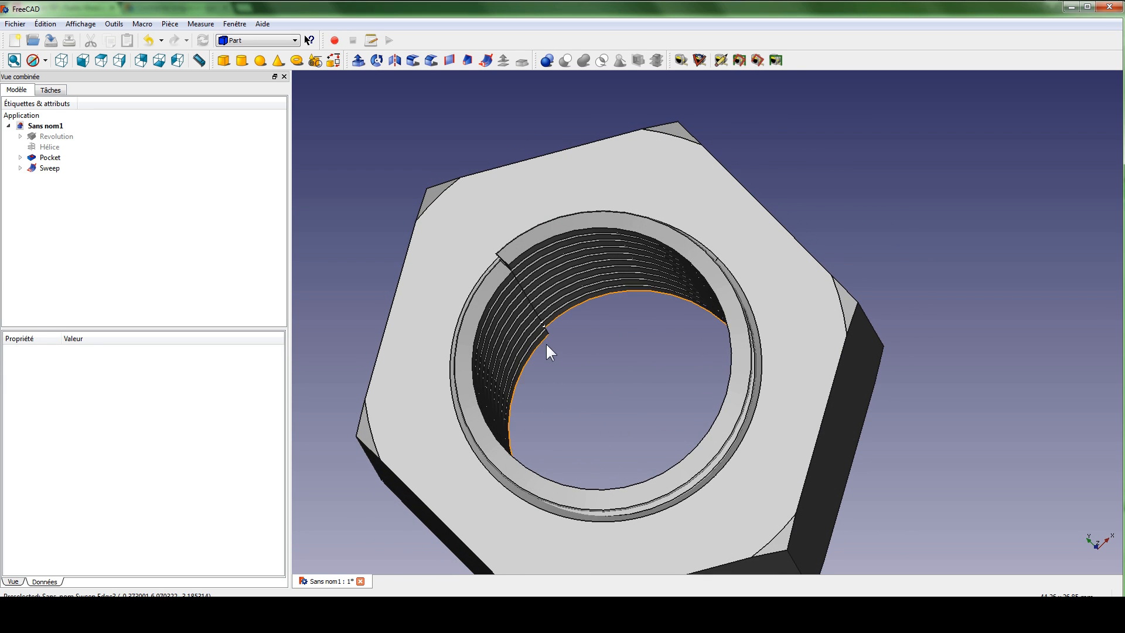
{"action": "middle_click_drag", "start_coordinate": [546, 343], "coordinate": [553, 321]}
{"action": "left_click", "coordinate": [50, 169]}
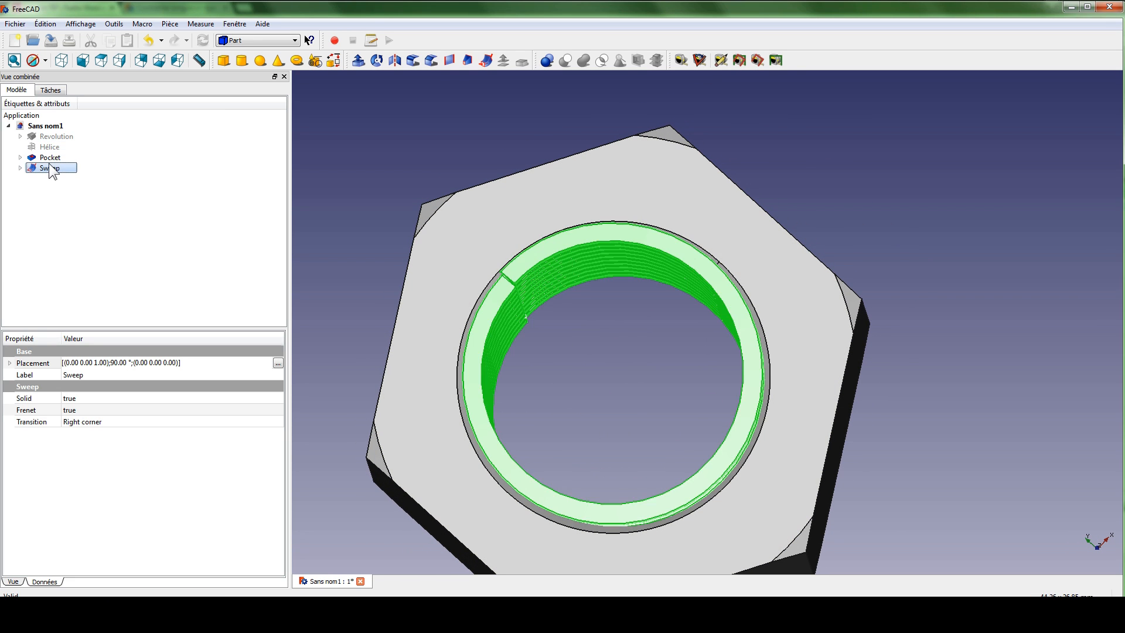
{"action": "key", "text": "space"}
{"action": "middle_click_drag", "start_coordinate": [609, 361], "coordinate": [583, 334]}
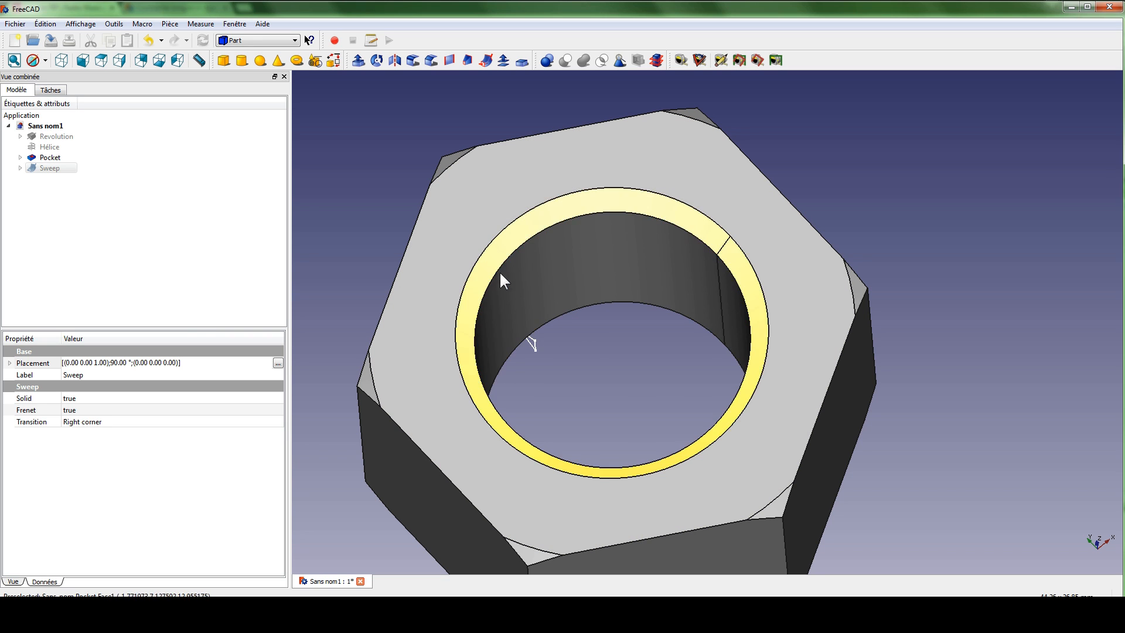
{"action": "middle_click_drag", "start_coordinate": [674, 292], "coordinate": [743, 268]}
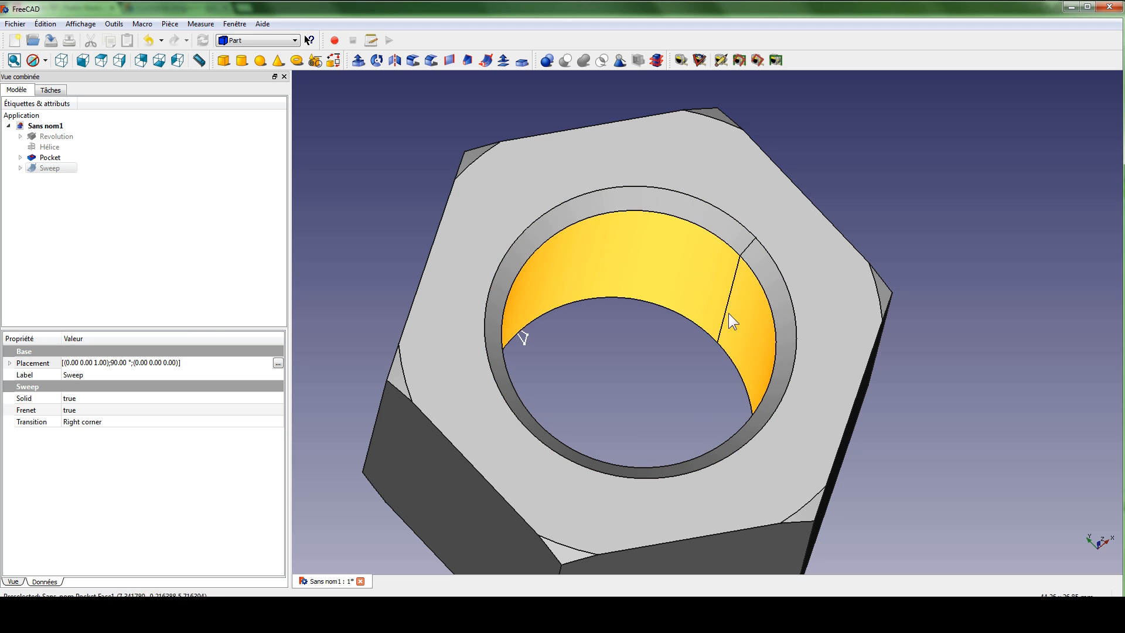
{"action": "left_click", "coordinate": [37, 167]}
{"action": "key", "text": "space"}
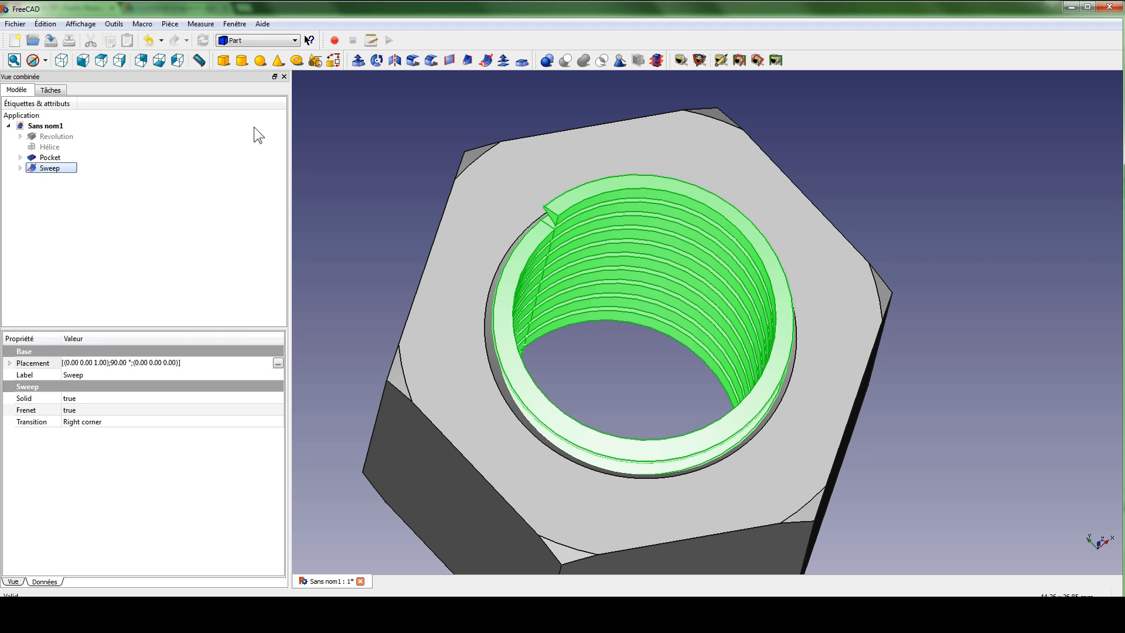
Subtract the rotated Sweep from the Pocket with a Boolean difference
{"action": "left_click", "coordinate": [516, 92]}
{"action": "left_click", "coordinate": [546, 60]}
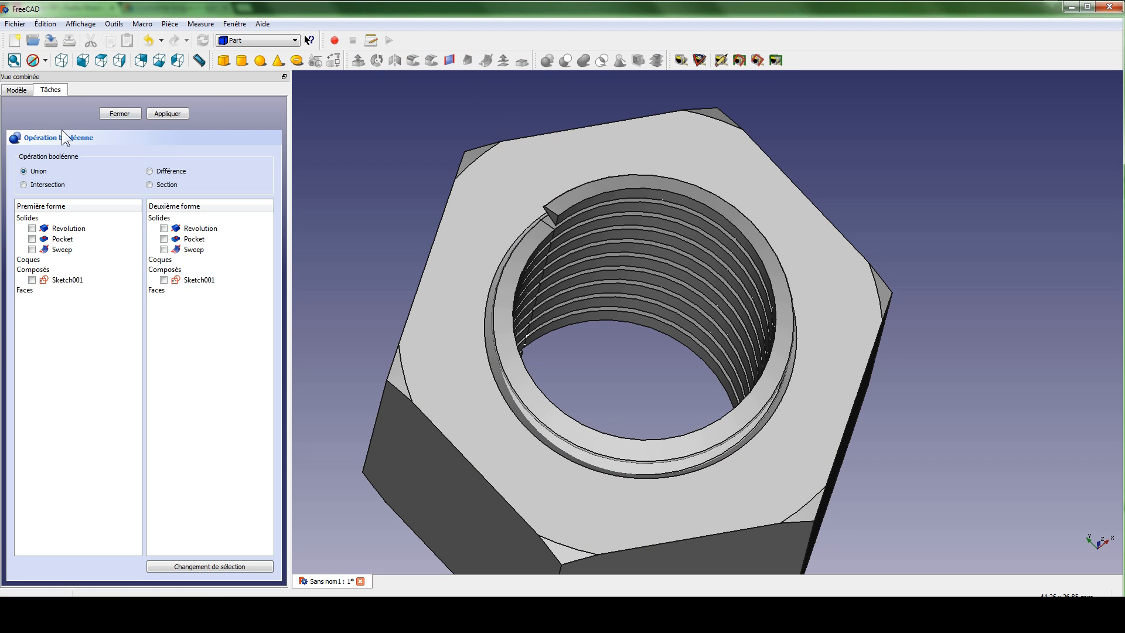
{"action": "left_click", "coordinate": [33, 239]}
{"action": "left_click", "coordinate": [149, 171]}
{"action": "left_click", "coordinate": [164, 249]}
Examine the thread flanks inside the bore and their run-out at the chamfer from several close angles
{"action": "middle_click_drag", "start_coordinate": [588, 382], "coordinate": [537, 331]}
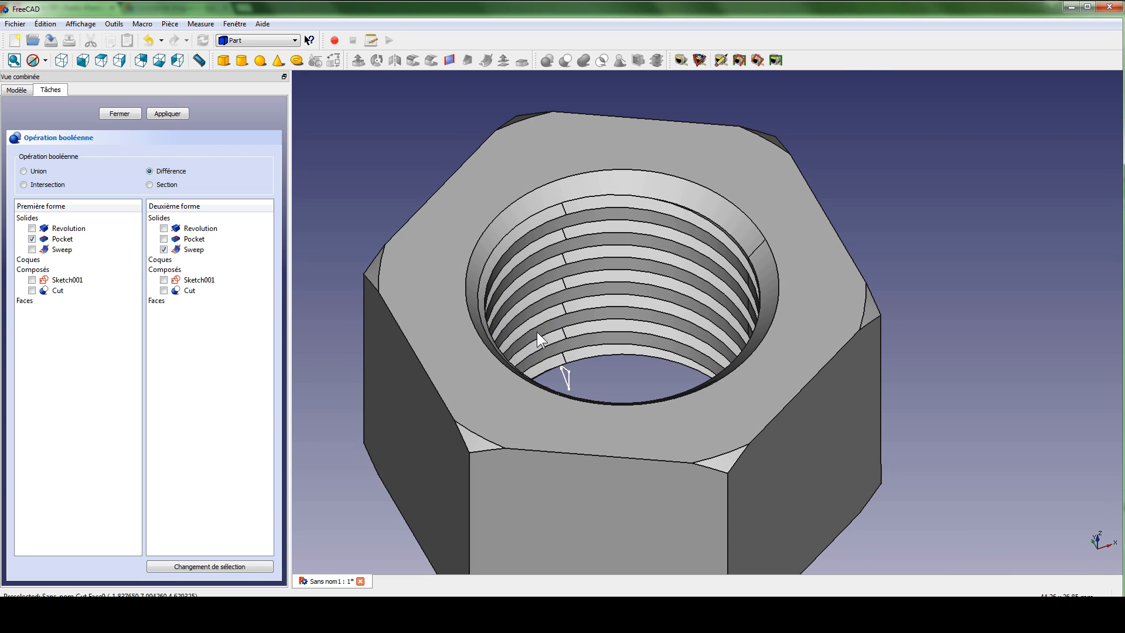
{"action": "middle_click_drag", "start_coordinate": [545, 258], "coordinate": [786, 394]}
{"action": "scroll", "coordinate": [543, 313], "scroll_direction": "up", "scroll_amount": 5}
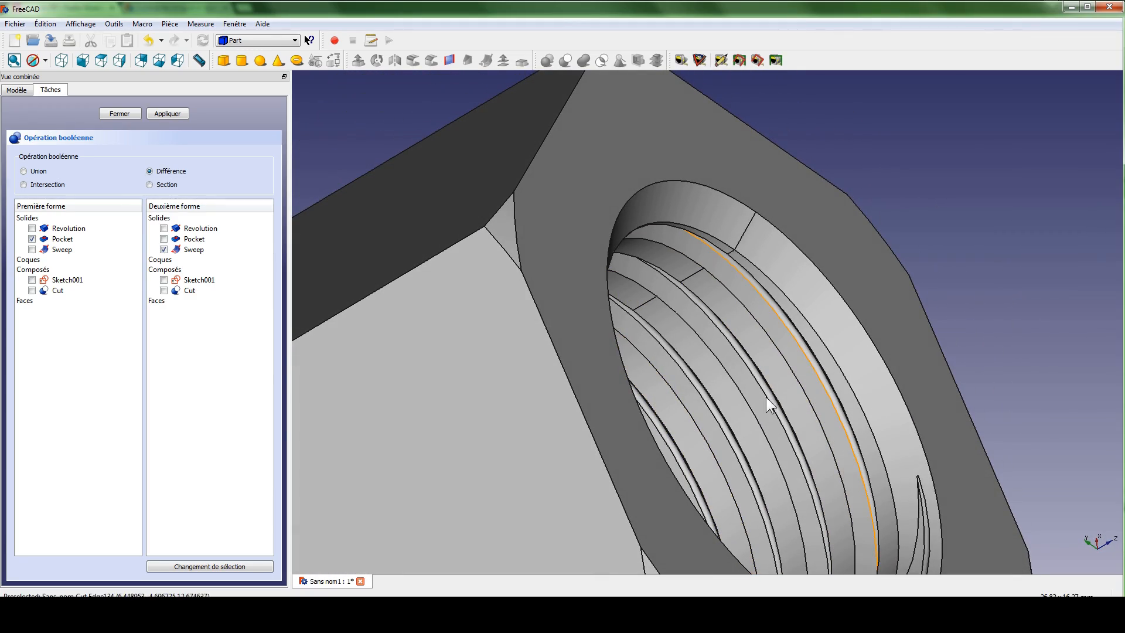
{"action": "scroll", "coordinate": [732, 375], "scroll_direction": "down", "scroll_amount": 5}
{"action": "middle_click_drag", "start_coordinate": [698, 352], "coordinate": [854, 283]}
{"action": "scroll", "coordinate": [632, 307], "scroll_direction": "up", "scroll_amount": 3}
{"action": "scroll", "coordinate": [772, 357], "scroll_direction": "up", "scroll_amount": 2}
{"action": "scroll", "coordinate": [494, 421], "scroll_direction": "down", "scroll_amount": 8}
{"action": "middle_click_drag", "start_coordinate": [658, 381], "coordinate": [697, 304]}
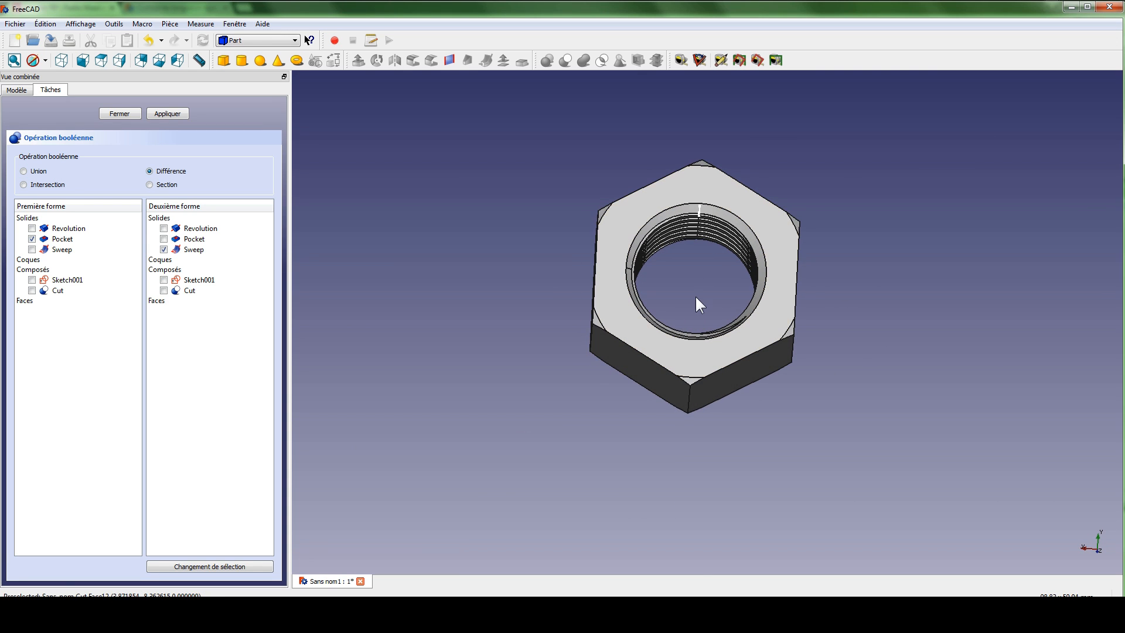
Review the whole threaded nut from the side and from above
{"action": "middle_click_drag", "start_coordinate": [720, 263], "coordinate": [635, 357]}
{"action": "middle_click_drag", "start_coordinate": [636, 357], "coordinate": [637, 283]}
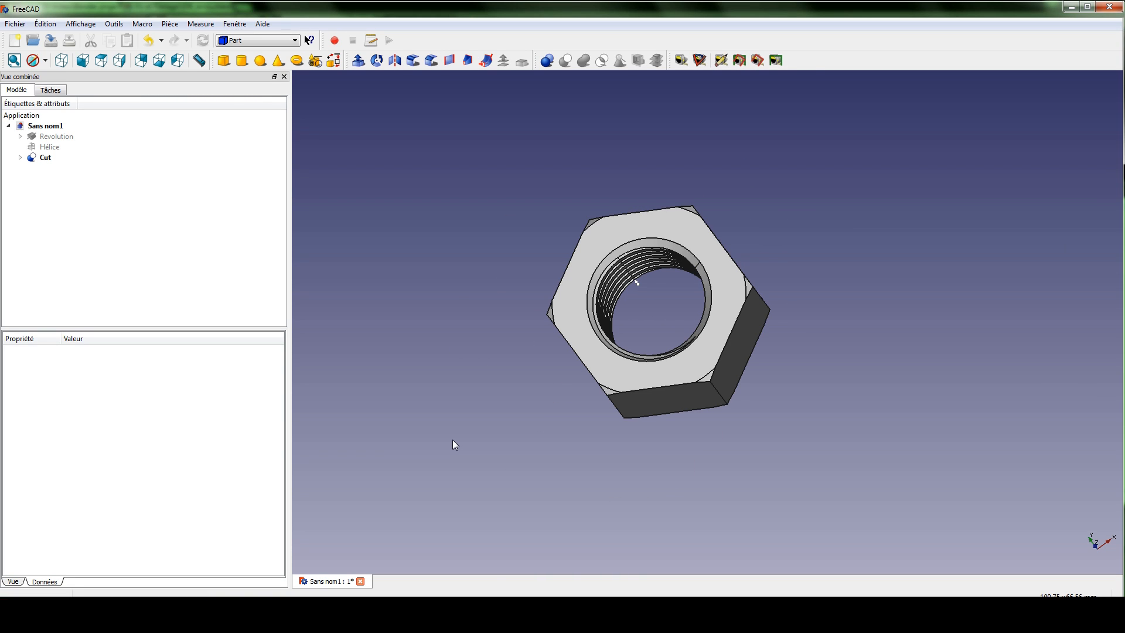
{"action": "middle_click_drag", "start_coordinate": [541, 315], "coordinate": [525, 246]}
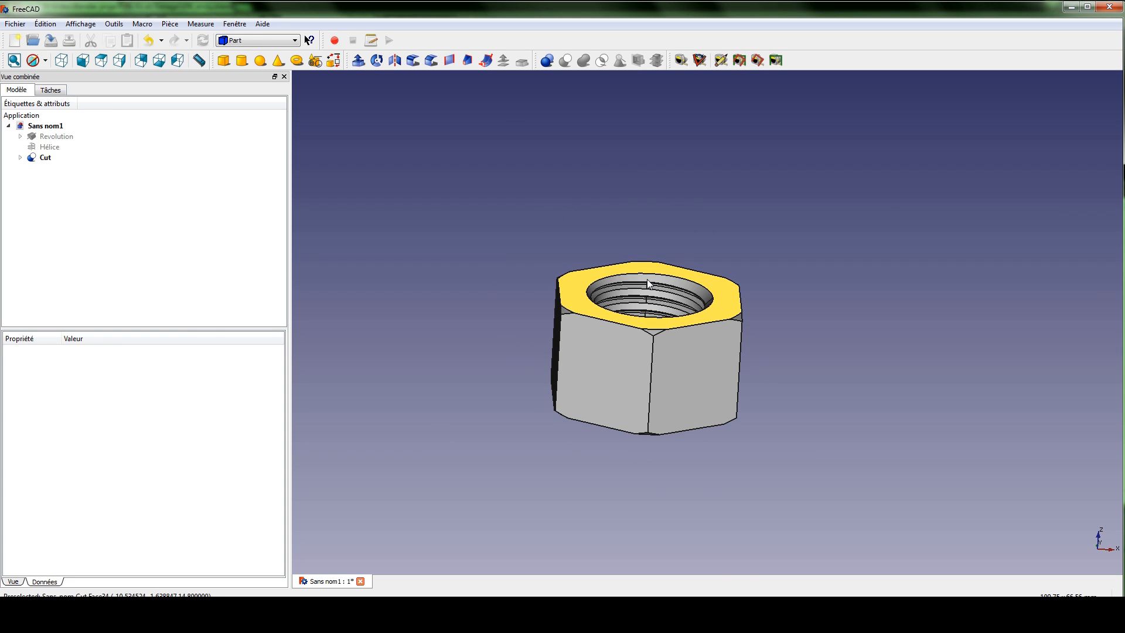
{"action": "middle_click_drag", "start_coordinate": [648, 284], "coordinate": [586, 340]}
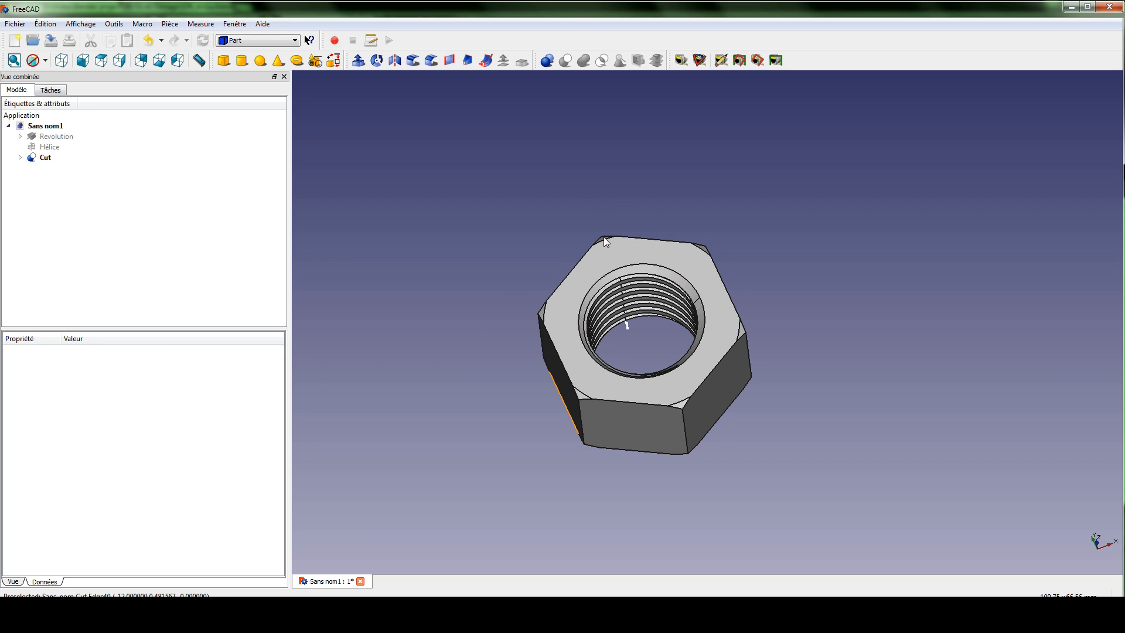
{"action": "middle_click_drag", "start_coordinate": [635, 336], "coordinate": [512, 344]}
{"action": "middle_click_drag", "start_coordinate": [589, 312], "coordinate": [572, 267]}
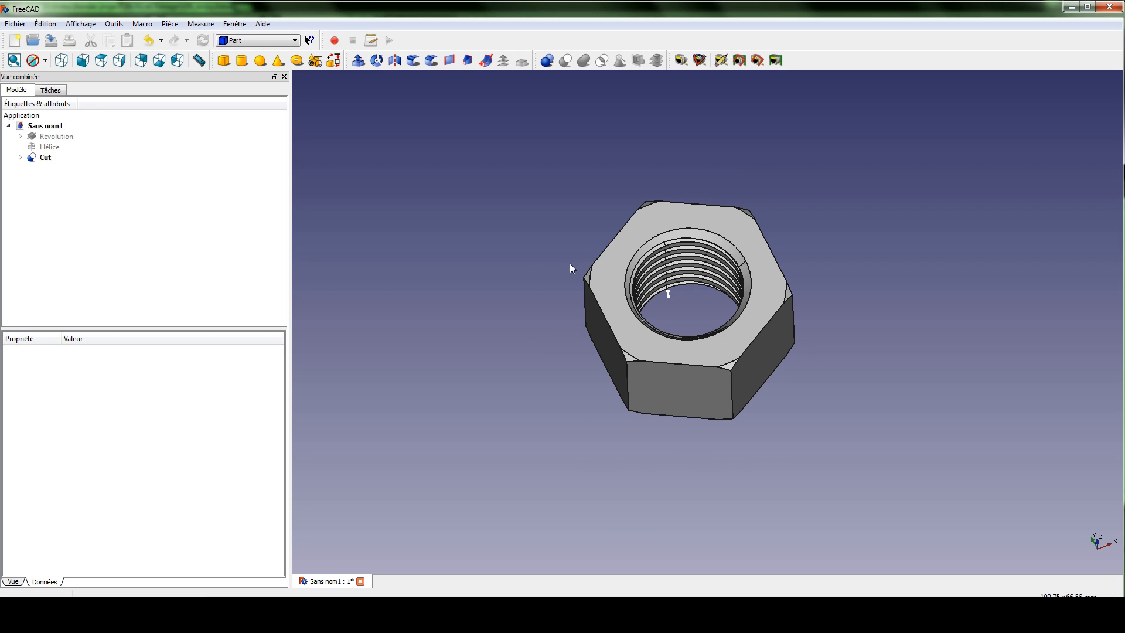